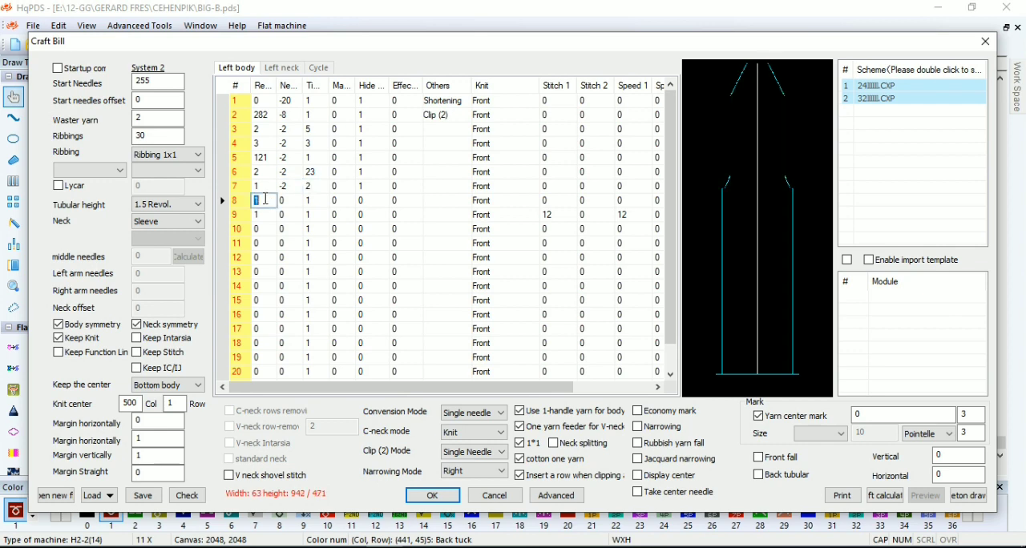
# Check the craft bill data and try generating the piece from it on the canvas, undoing the generated shape
pyautogui.click(187, 495)
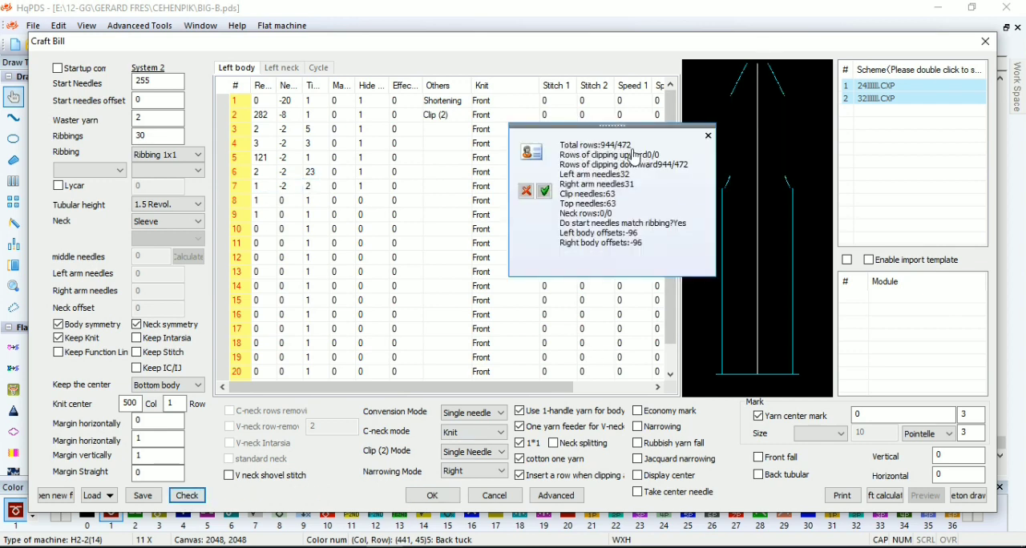
pyautogui.click(708, 135)
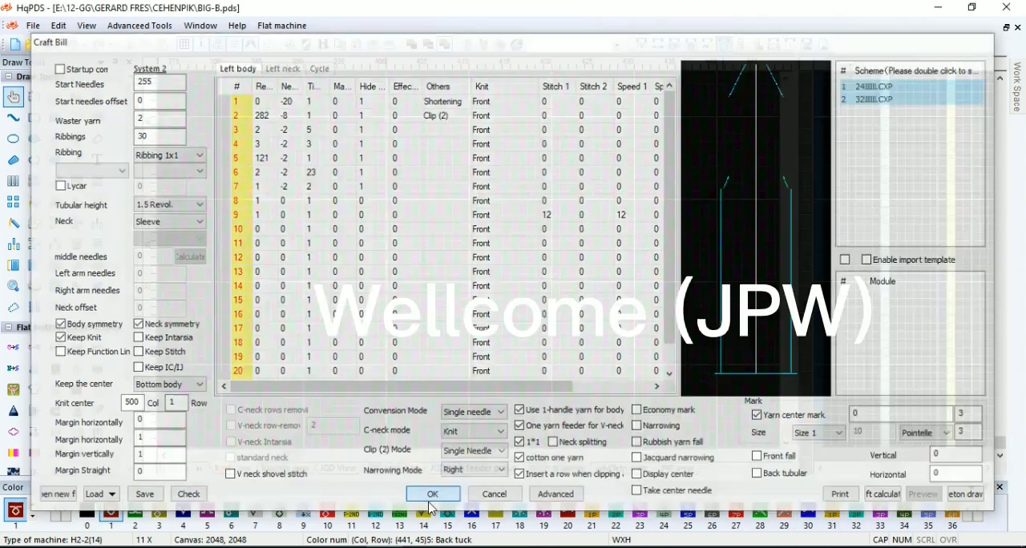
pyautogui.click(432, 495)
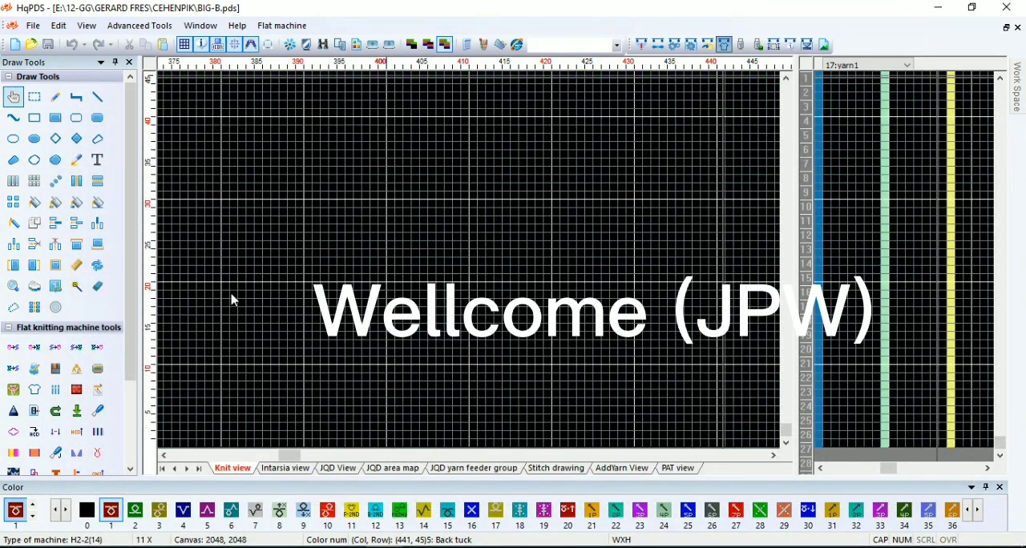
pyautogui.moveTo(289, 454); pyautogui.dragTo(194, 456)
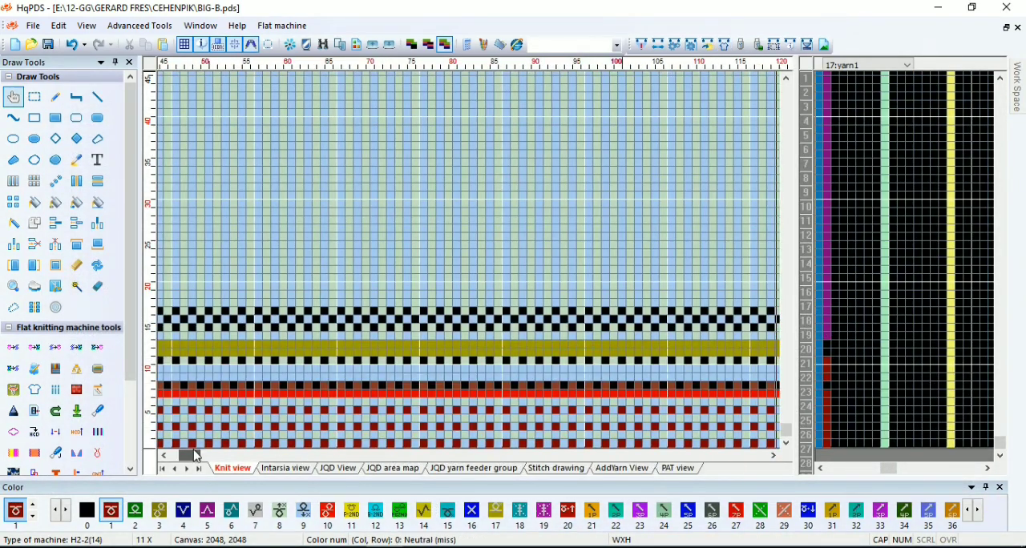
pyautogui.scroll(-6, 304, 275)
pyautogui.scroll(7, 374, 263)
pyautogui.scroll(5, 472, 256)
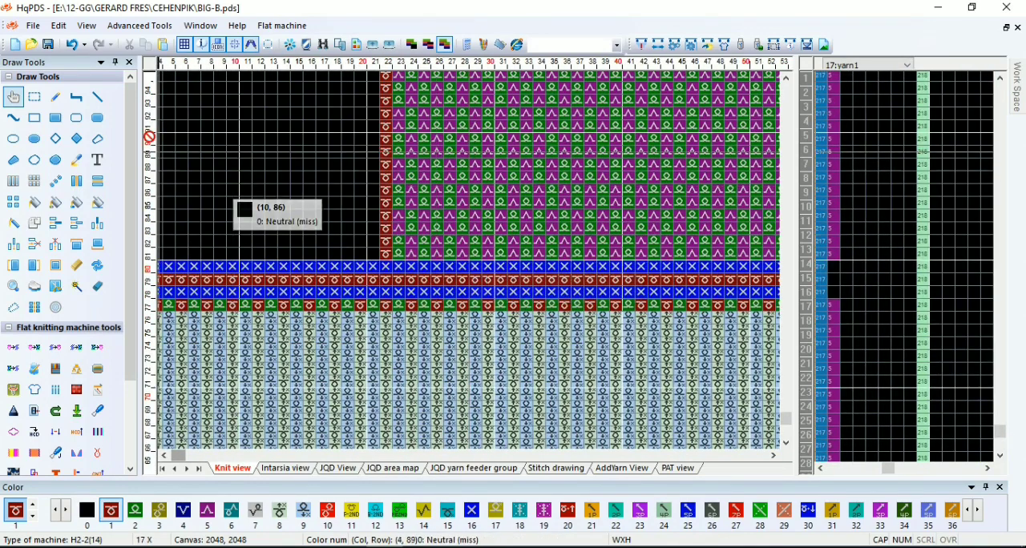
pyautogui.click(73, 46)
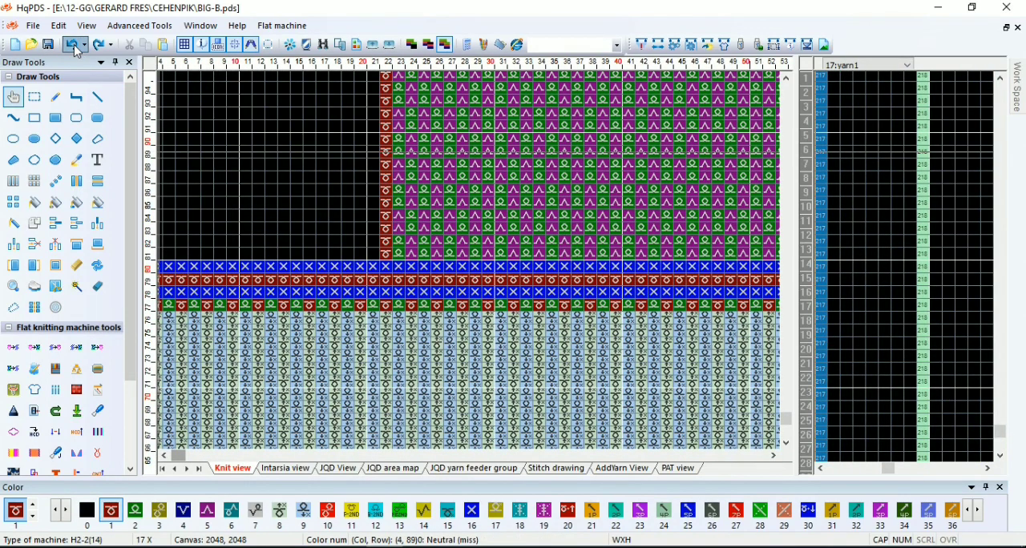
# Insert a row at the bottom of the pattern and fill row 1 across the full width with color 2, Back knit (with transfer action)
pyautogui.scroll(-9, 281, 313)
pyautogui.scroll(2, 258, 447)
pyautogui.scroll(1, 472, 439)
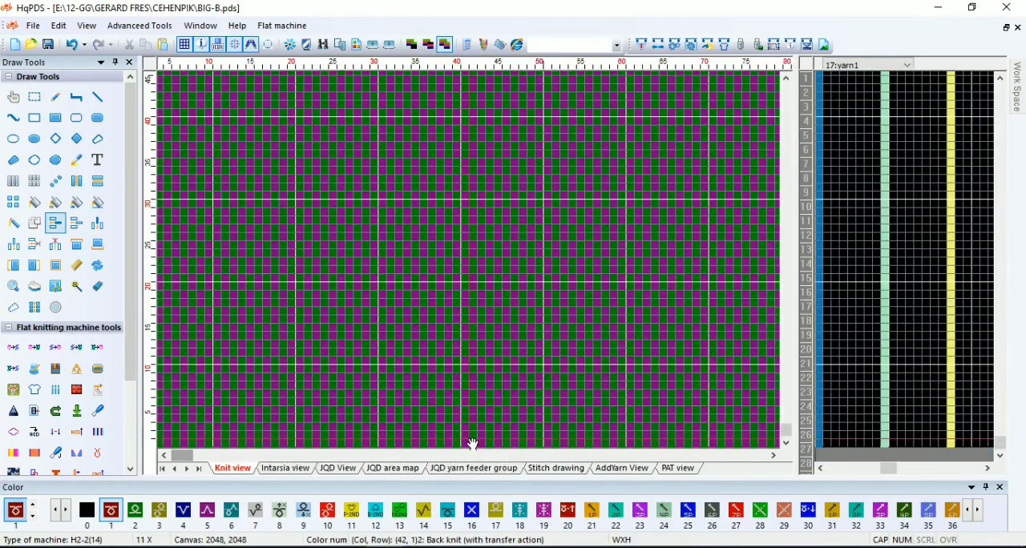
pyautogui.rightClick(472, 444)
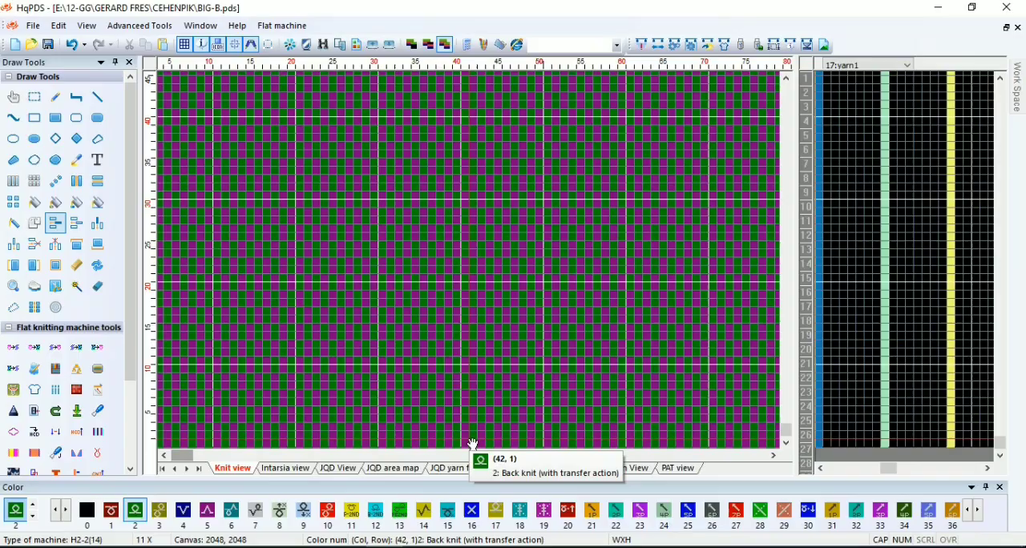
pyautogui.press('r')
pyautogui.scroll(-2, 234, 451)
pyautogui.moveTo(176, 447); pyautogui.dragTo(443, 422)
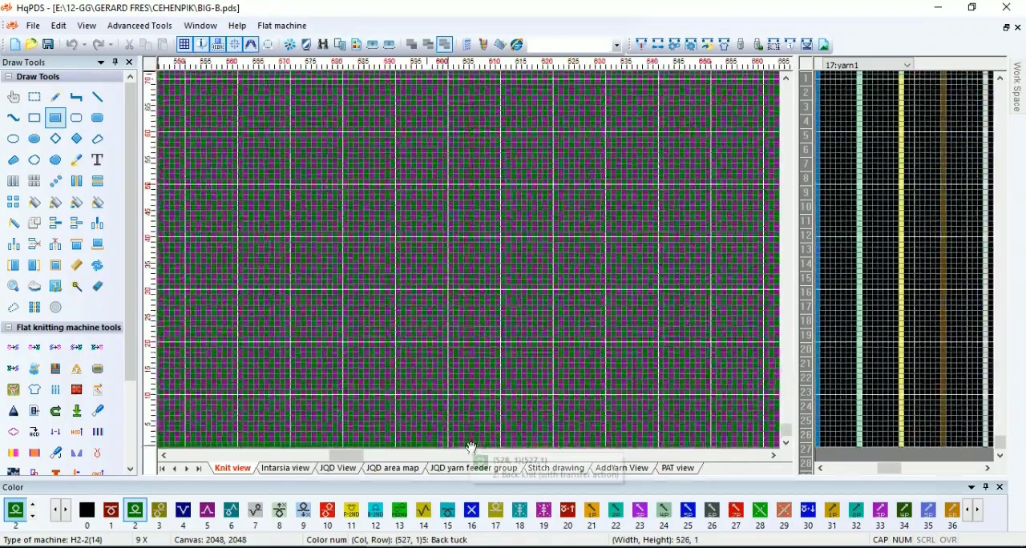
pyautogui.scroll(2, 484, 444)
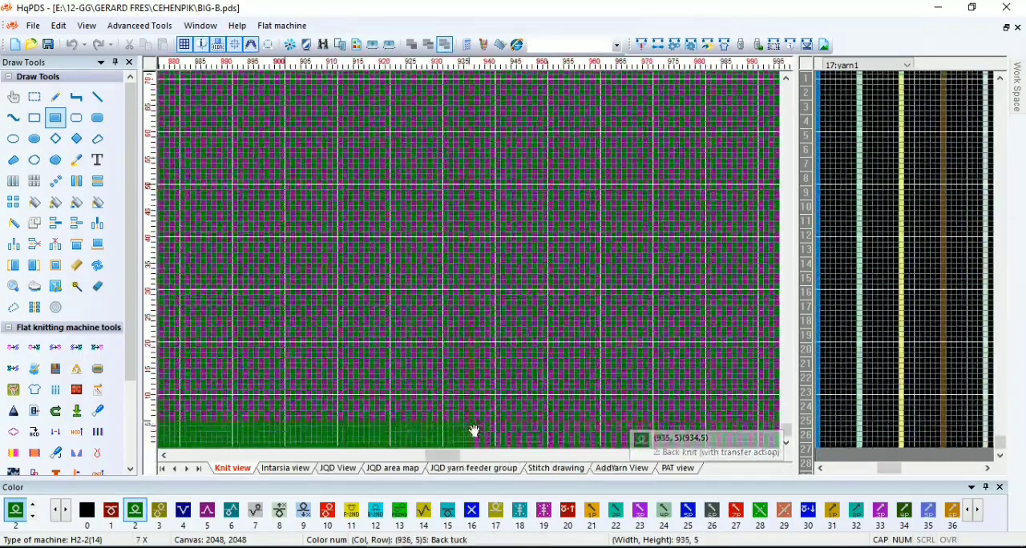
pyautogui.scroll(2, 474, 429)
pyautogui.scroll(-2, 472, 411)
pyautogui.scroll(-2, 471, 430)
pyautogui.scroll(2, 472, 425)
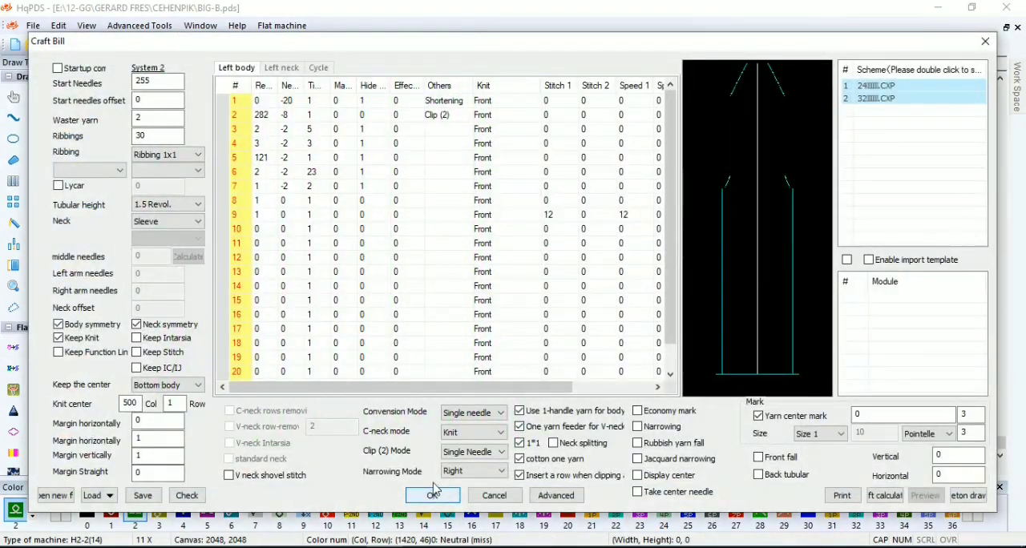
pyautogui.click(432, 494)
pyautogui.click(32, 26)
pyautogui.click(56, 114)
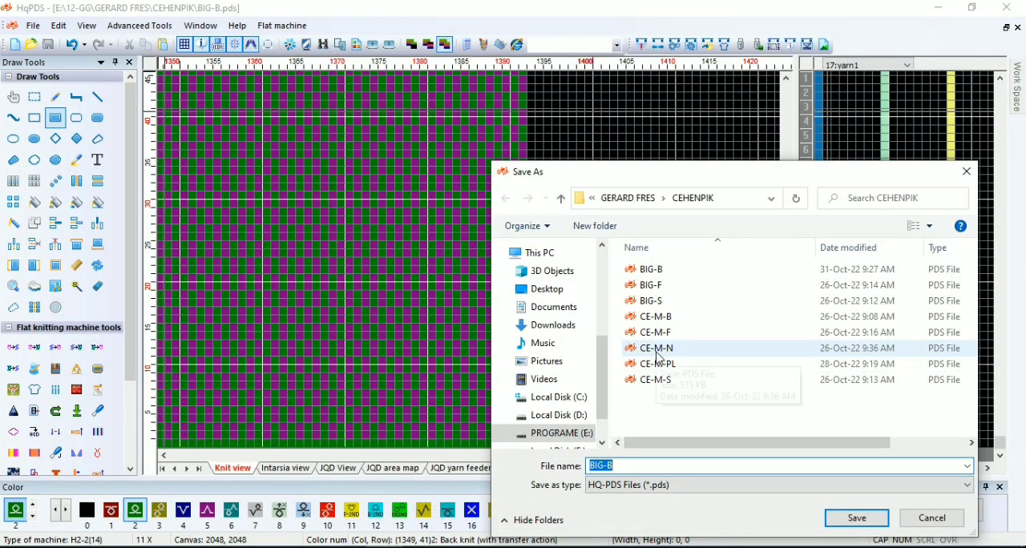
pyautogui.click(966, 173)
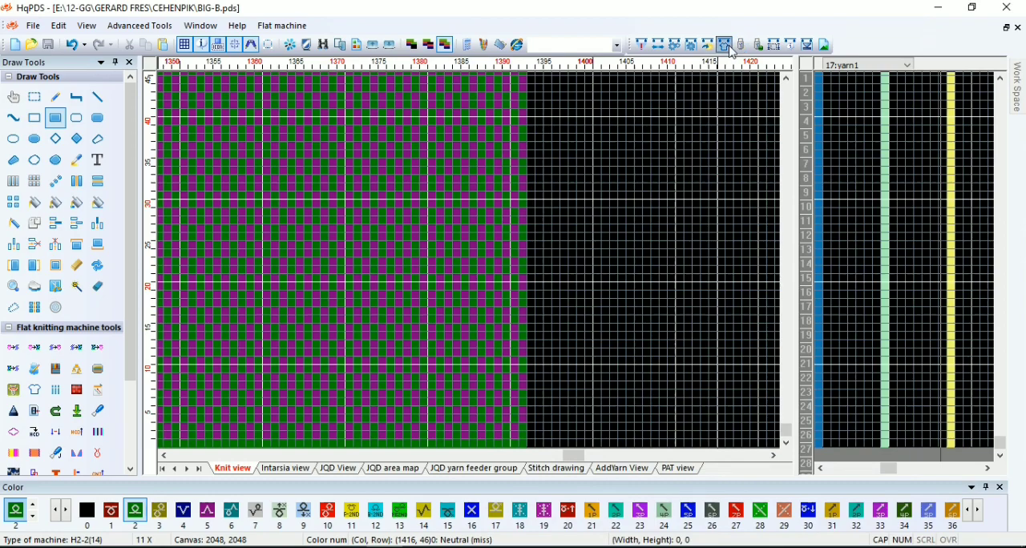
# Generate the shaped piece in BIG-B from the craft bill settings
pyautogui.click(730, 50)
pyautogui.click(432, 495)
pyautogui.scroll(-5, 451, 337)
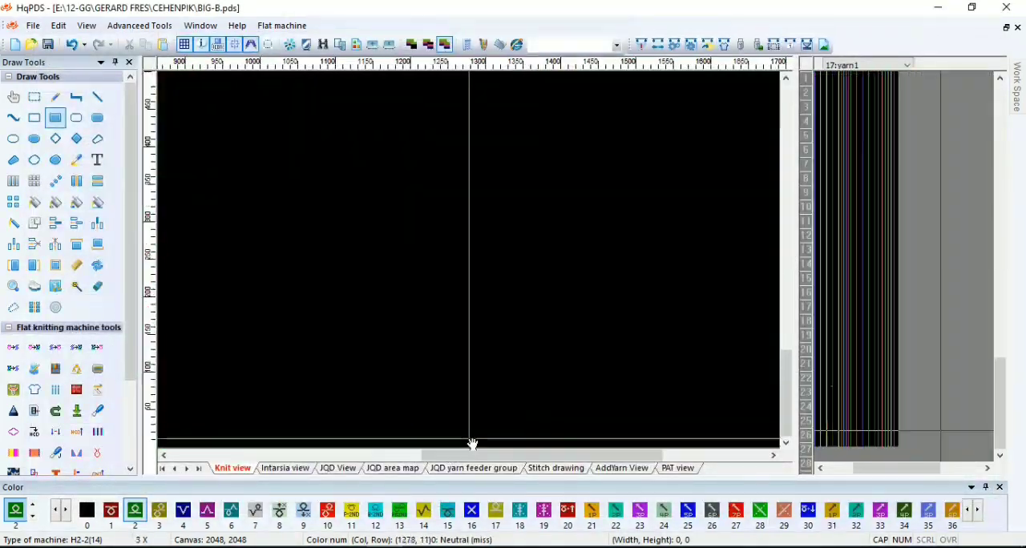
pyautogui.moveTo(536, 458); pyautogui.dragTo(271, 459)
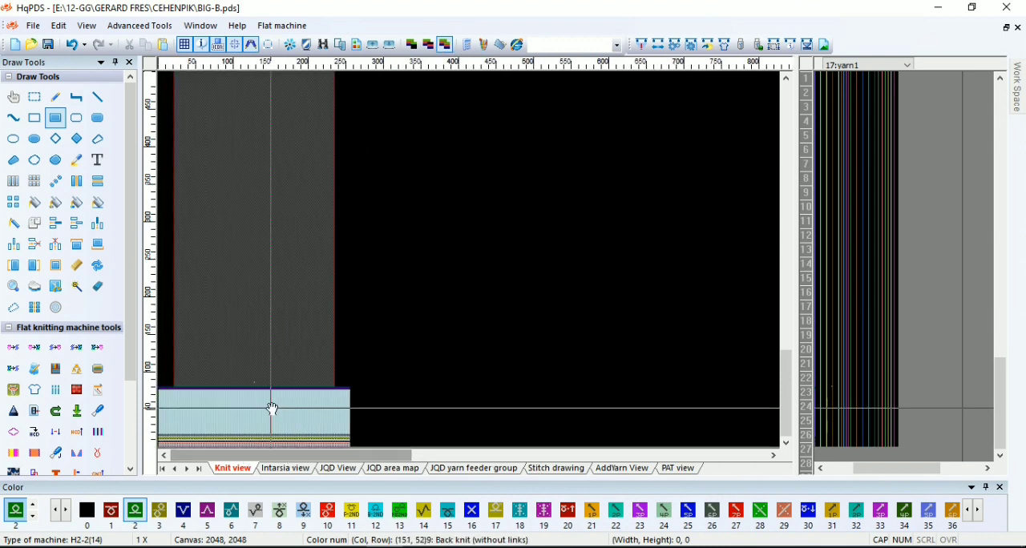
# Examine the generated piece's side shaping, top edge and the transition between ribbing and body
pyautogui.scroll(2, 277, 401)
pyautogui.scroll(-2, 270, 348)
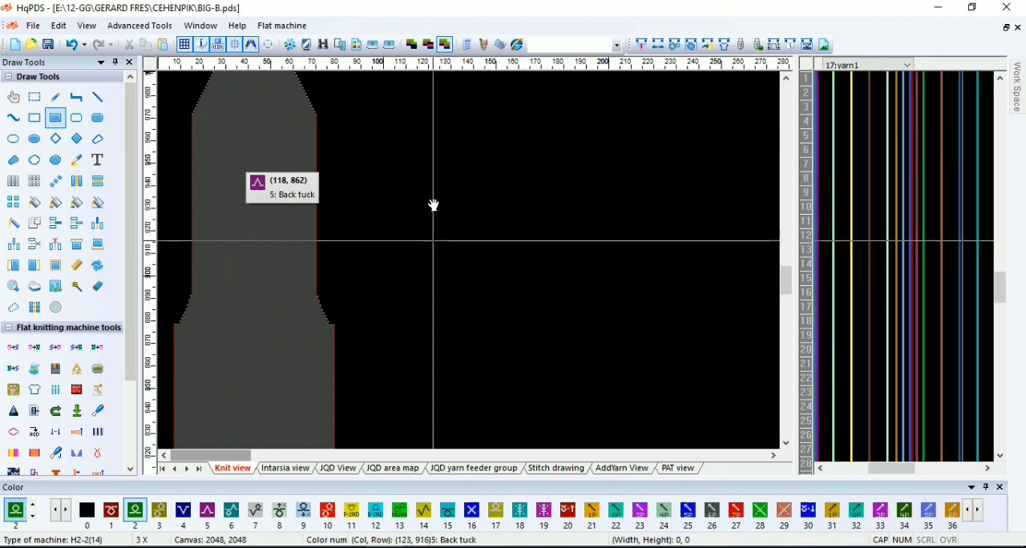
pyautogui.scroll(3, 432, 206)
pyautogui.scroll(-1, 474, 268)
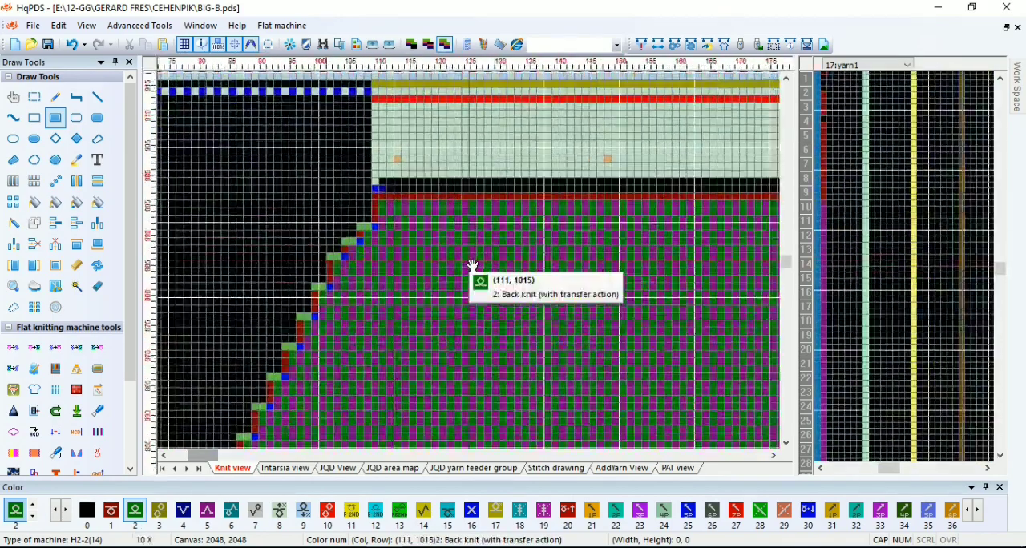
pyautogui.scroll(-3, 401, 298)
pyautogui.scroll(2, 248, 371)
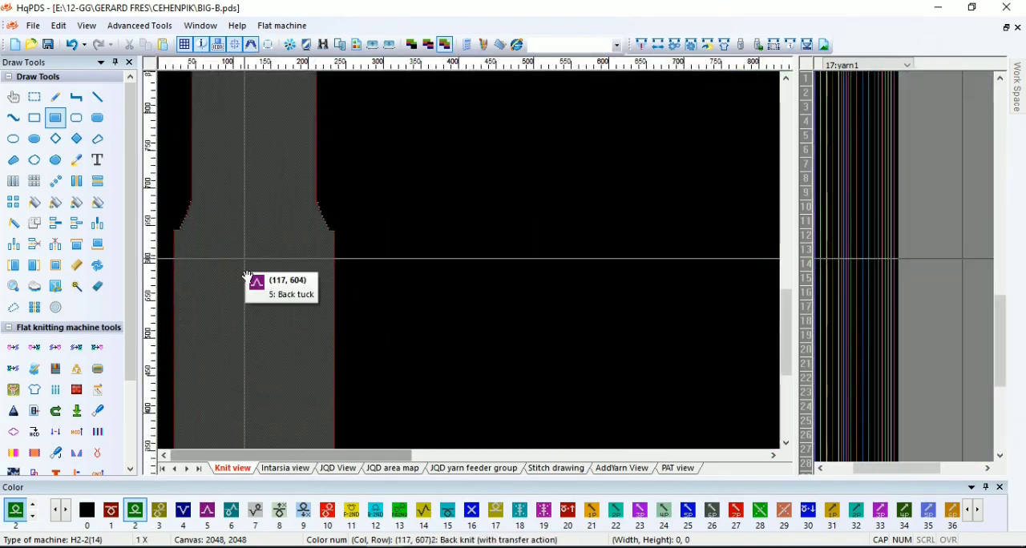
pyautogui.scroll(-1, 404, 266)
pyautogui.scroll(4, 320, 315)
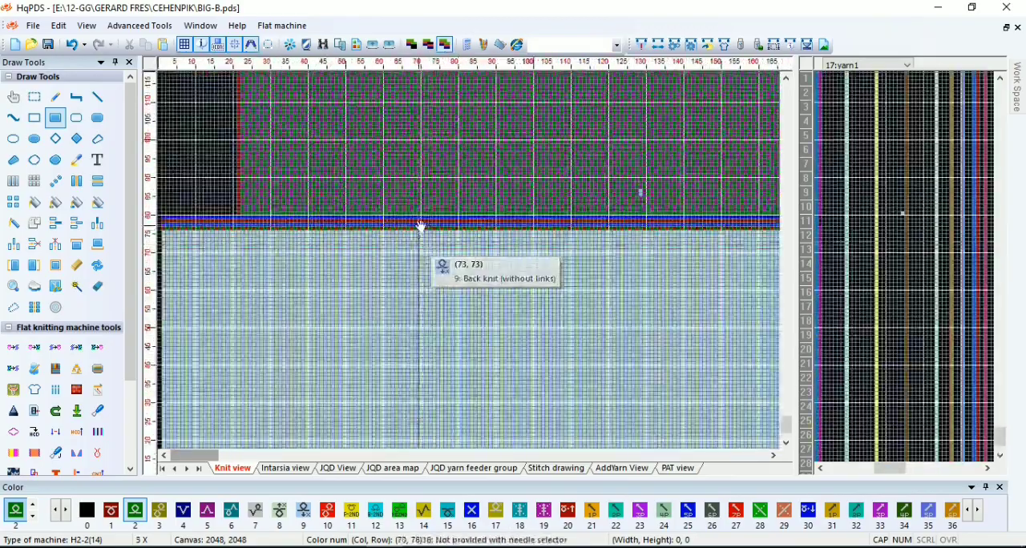
pyautogui.scroll(3, 472, 267)
pyautogui.scroll(-4, 469, 271)
pyautogui.scroll(3, 471, 266)
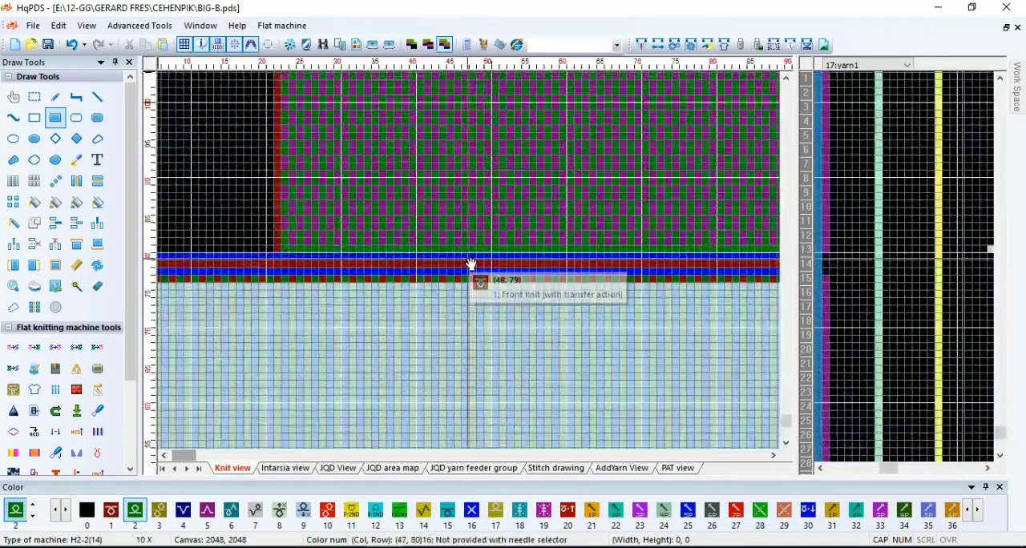
# Undo the generated shape and save the unshaped pattern as a new file named CE-M-B1
pyautogui.click(73, 47)
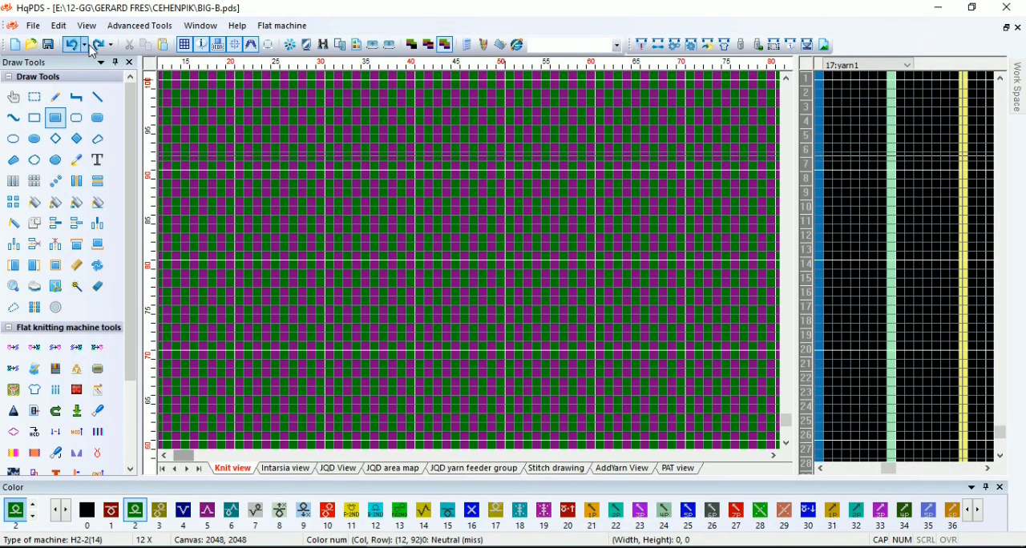
pyautogui.scroll(-5, 323, 370)
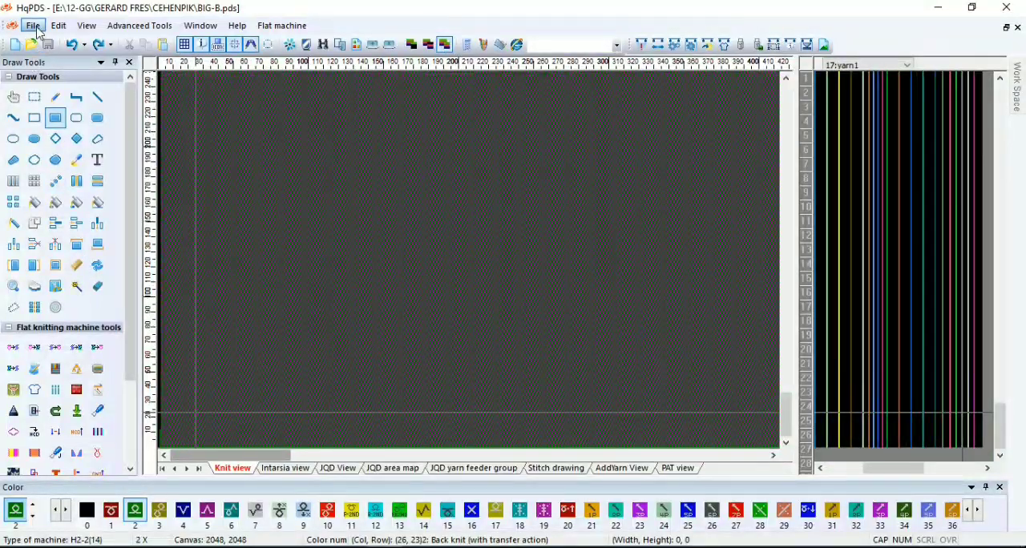
pyautogui.click(32, 26)
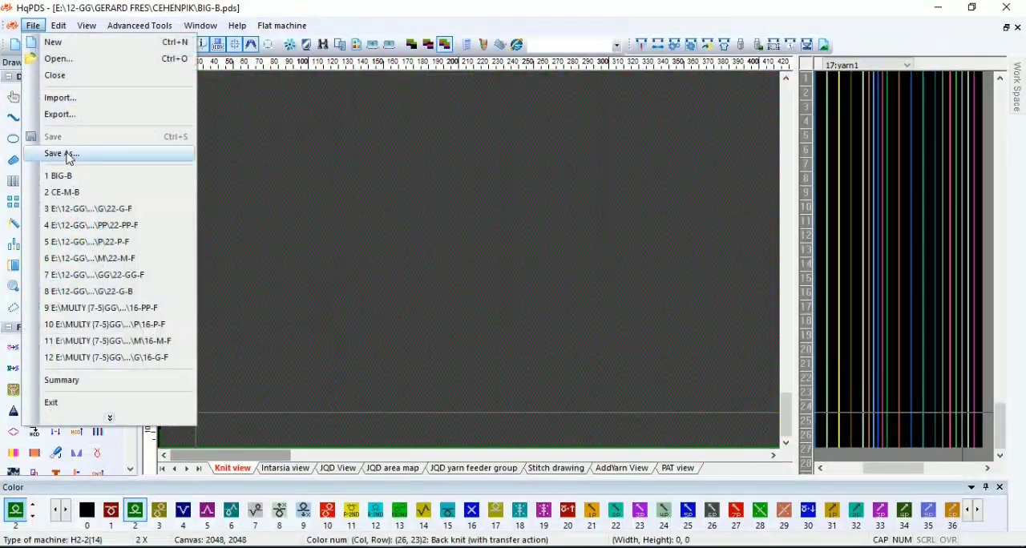
pyautogui.click(65, 152)
pyautogui.click(722, 319)
pyautogui.click(662, 466)
pyautogui.write('1')
pyautogui.press('Return')
# Generate the shaped piece in CE-M-B1 from the craft bill
pyautogui.click(723, 50)
pyautogui.click(435, 488)
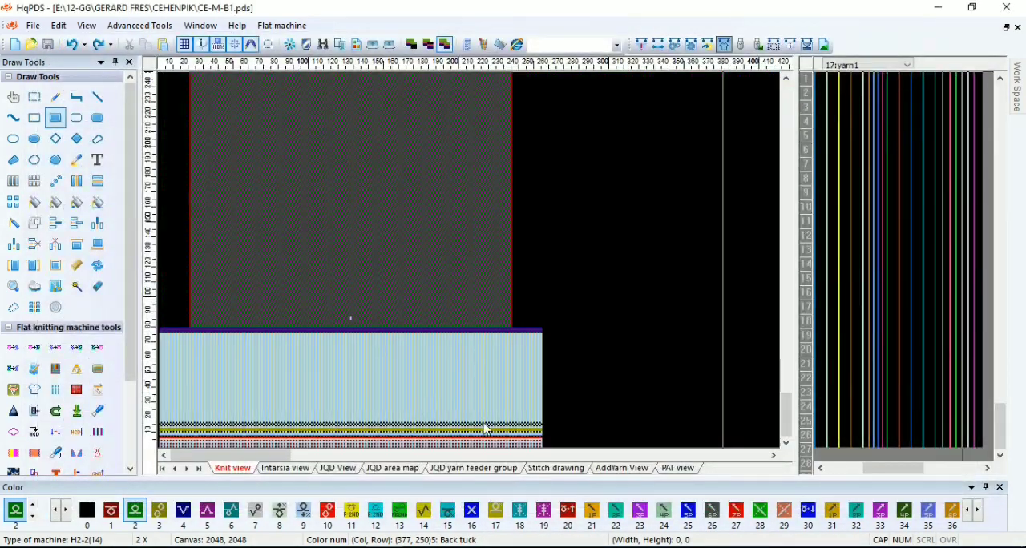
# Fill the yarn2 column with color 2 over 64 rows, from row 14 to row 77 beside the ribbing
pyautogui.scroll(4, 481, 427)
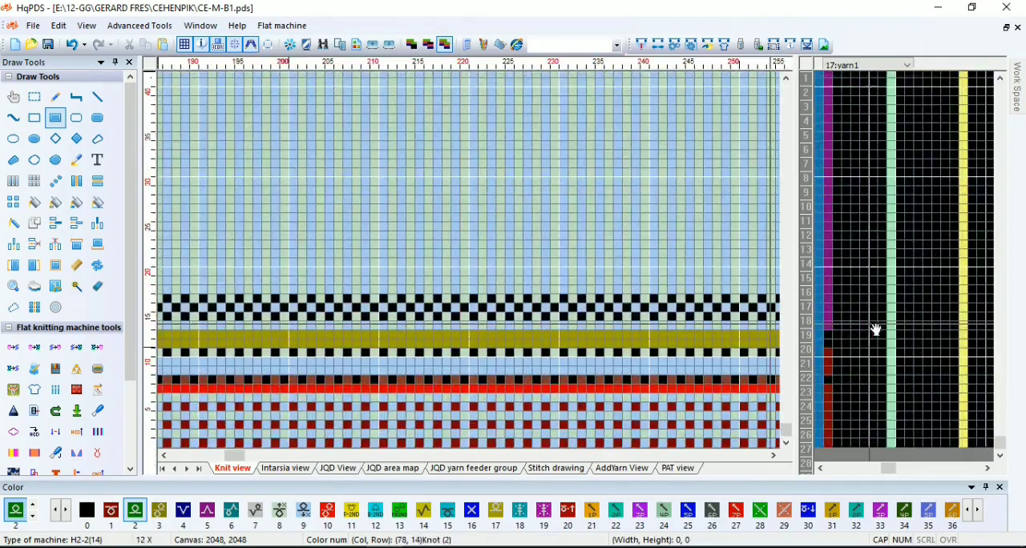
pyautogui.click(904, 330)
pyautogui.scroll(-4, 903, 330)
pyautogui.scroll(5, 890, 268)
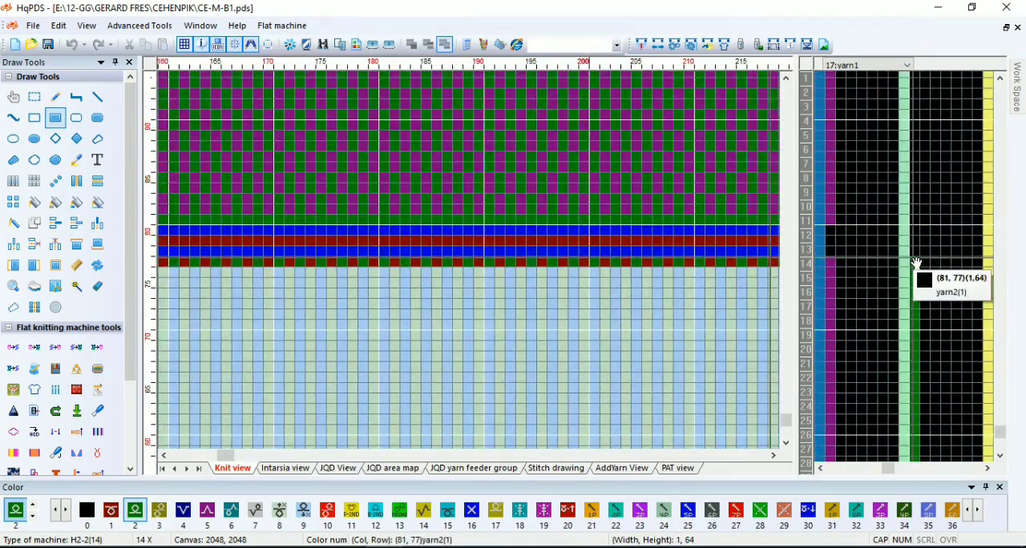
# Fill row 1023 at the top of the body with color 1 across the piece's full width, up to column 160
pyautogui.scroll(-6, 449, 277)
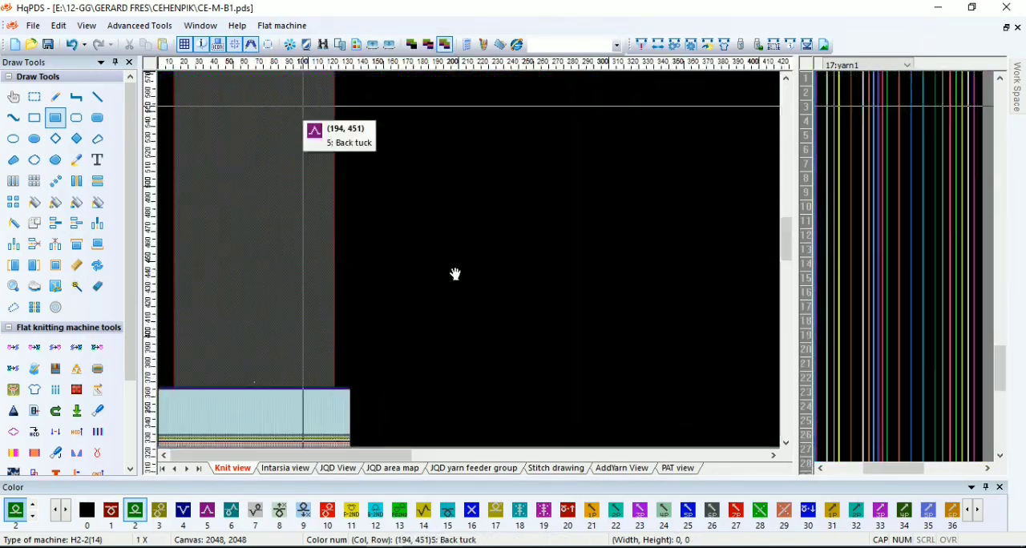
pyautogui.scroll(2, 227, 264)
pyautogui.scroll(2, 471, 263)
pyautogui.scroll(4, 471, 263)
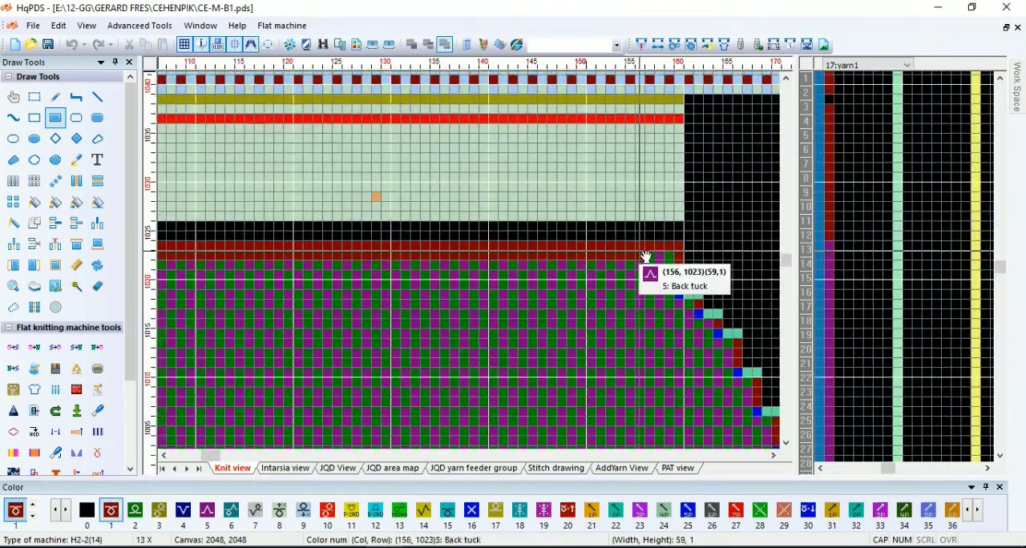
pyautogui.scroll(2, 378, 242)
pyautogui.scroll(2, 378, 242)
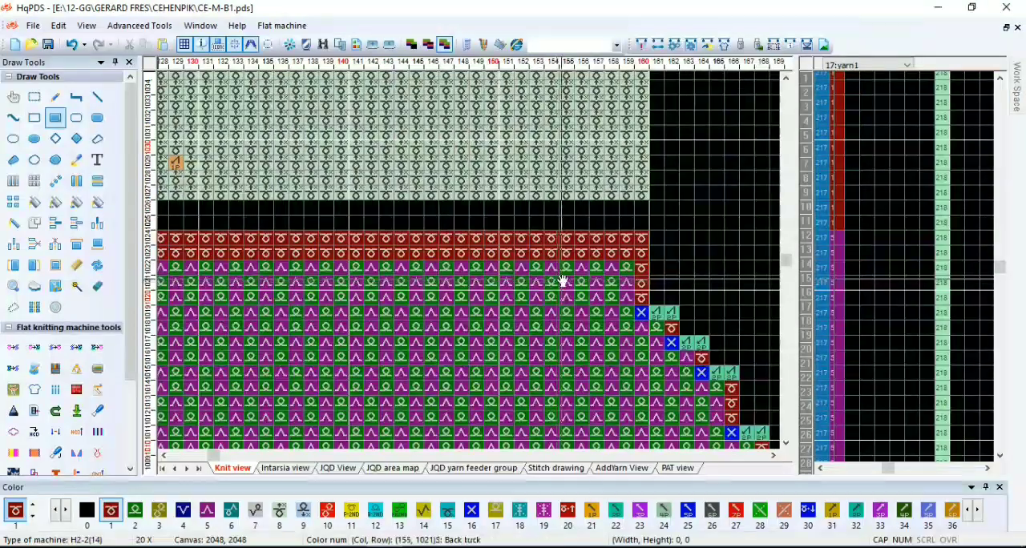
# Fill row 1022, just below the color 1 rows at the top of the body, with color 2, Back knit (with transfer action)
pyautogui.middleClick(627, 273)
pyautogui.moveTo(627, 274); pyautogui.dragTo(316, 210)
pyautogui.scroll(-1, 564, 254)
pyautogui.scroll(-2, 473, 265)
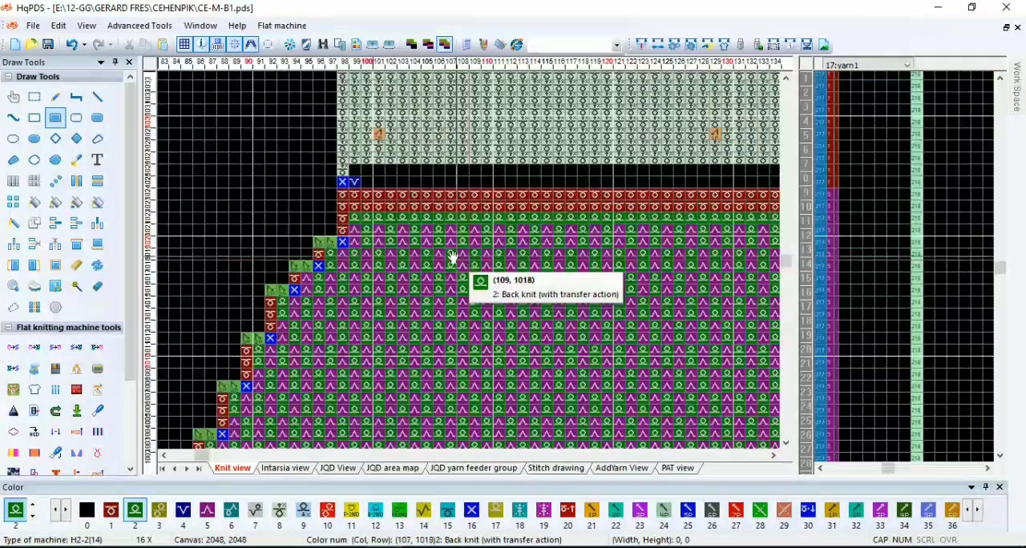
pyautogui.scroll(-6, 467, 291)
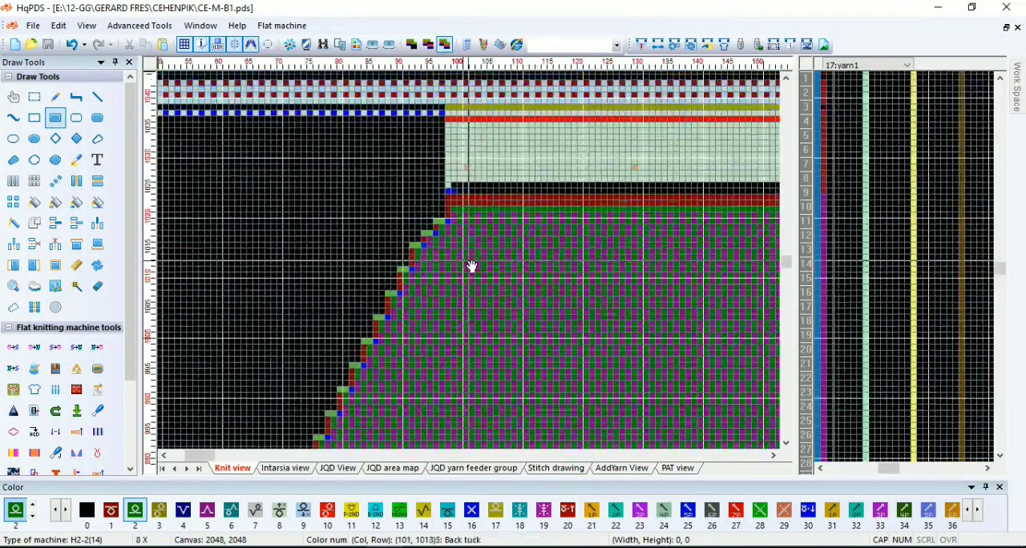
# Review the automatic processing options, compile the CE-M-B1 pattern with them and close the compile result
pyautogui.click(641, 45)
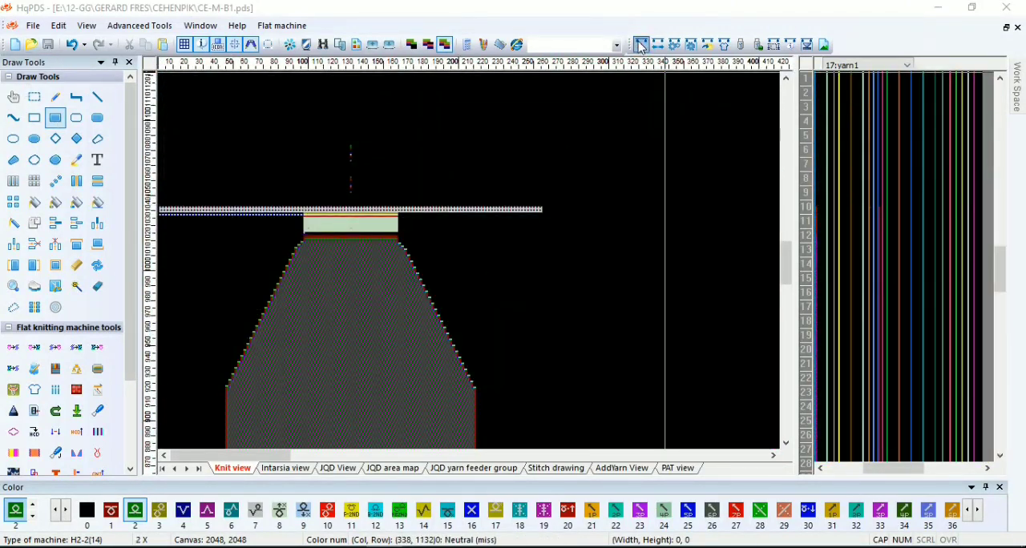
pyautogui.click(354, 55)
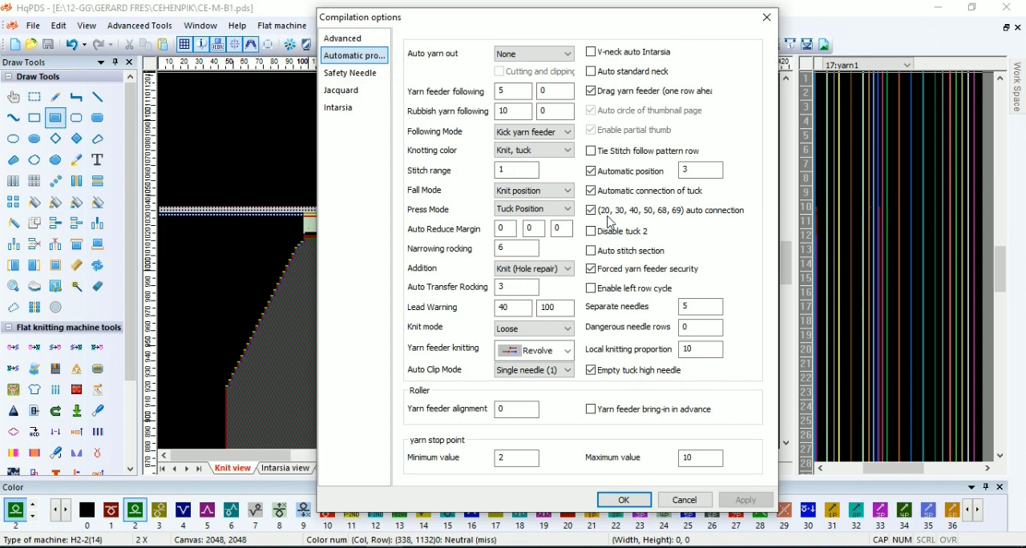
pyautogui.click(623, 500)
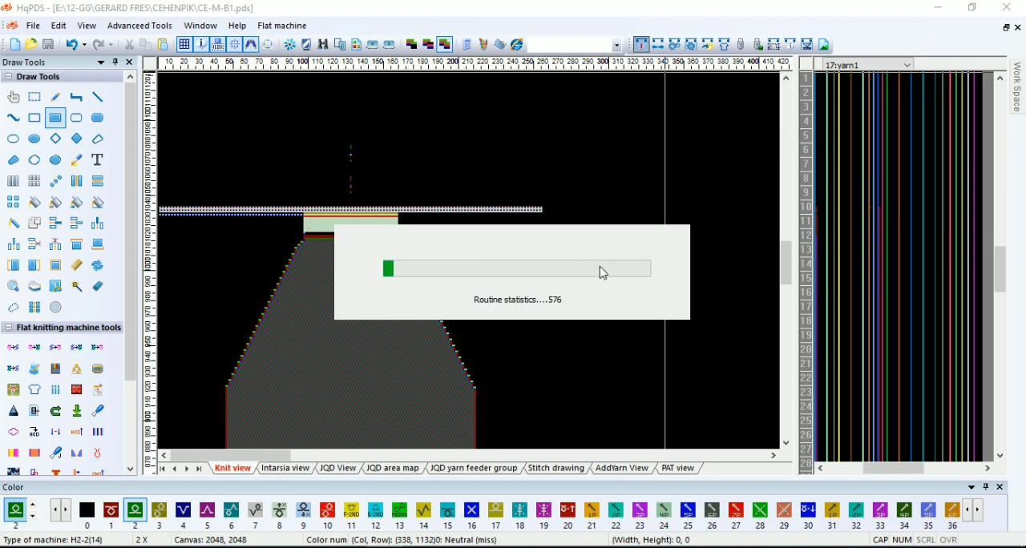
pyautogui.click(758, 143)
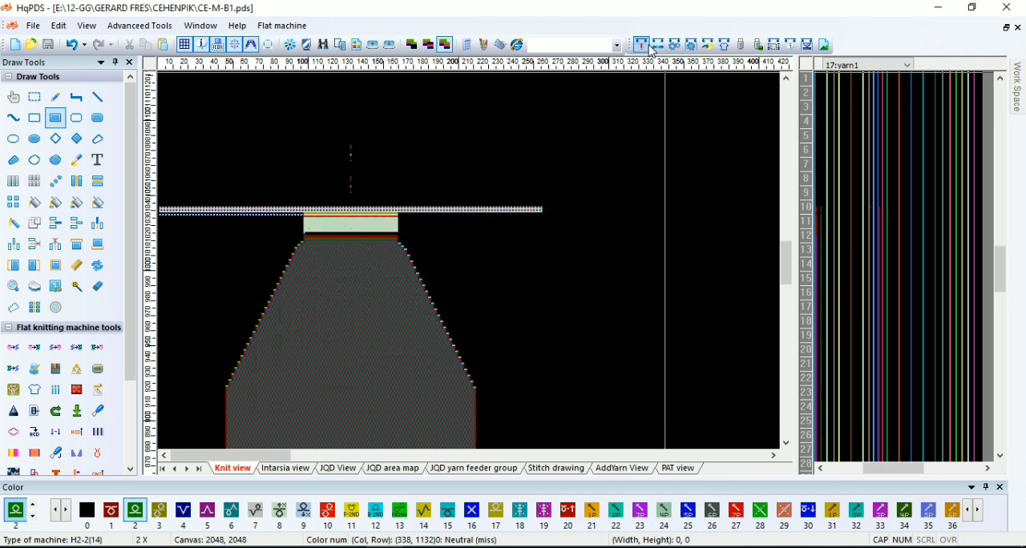
# Review the machine and automatic processing compilation options, closing them without compiling
pyautogui.click(651, 51)
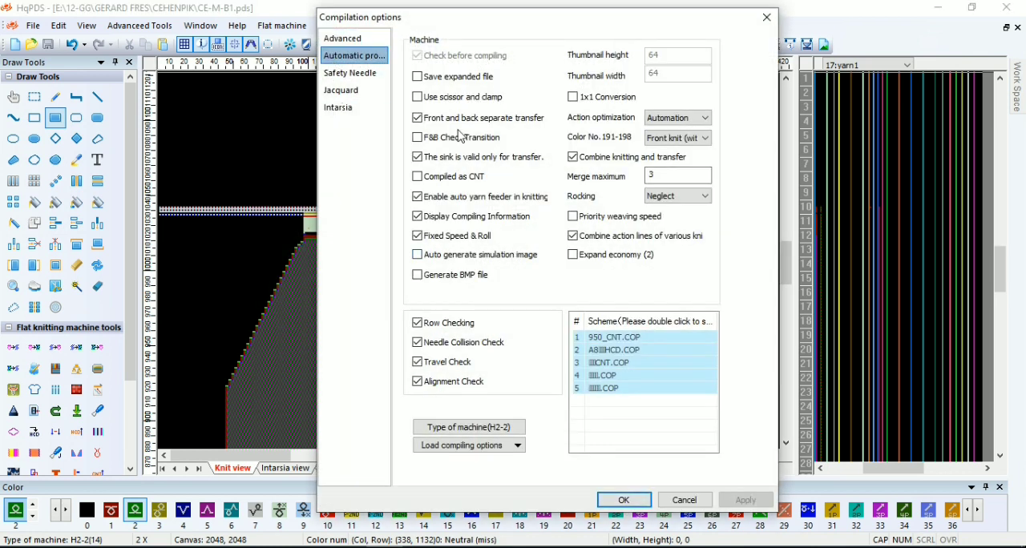
pyautogui.click(346, 56)
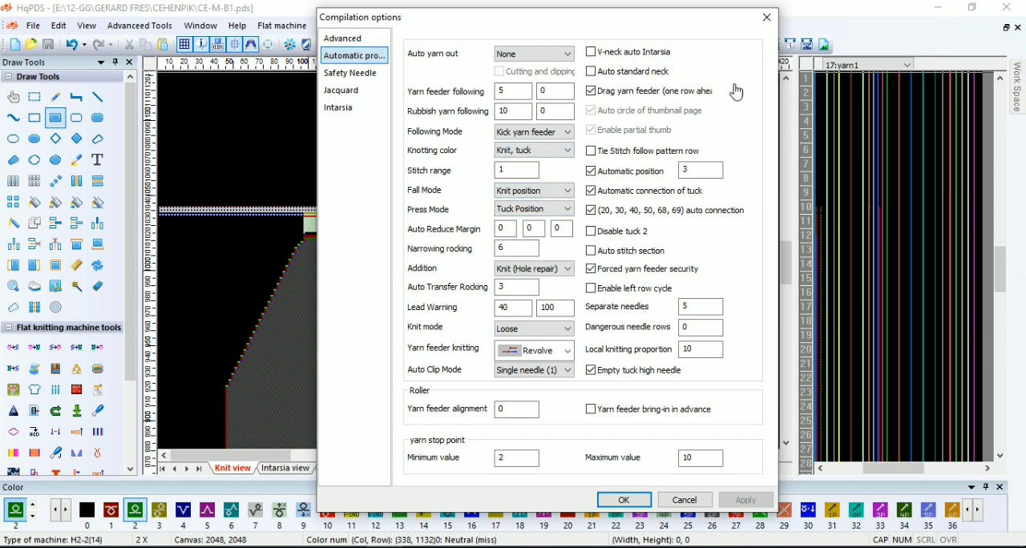
pyautogui.click(766, 17)
pyautogui.click(31, 44)
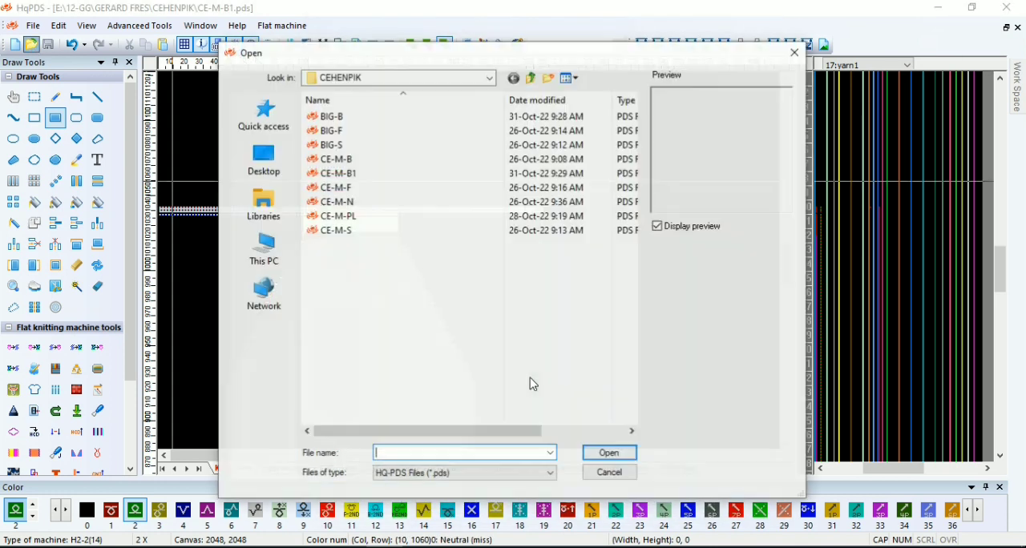
pyautogui.doubleClick(373, 143)
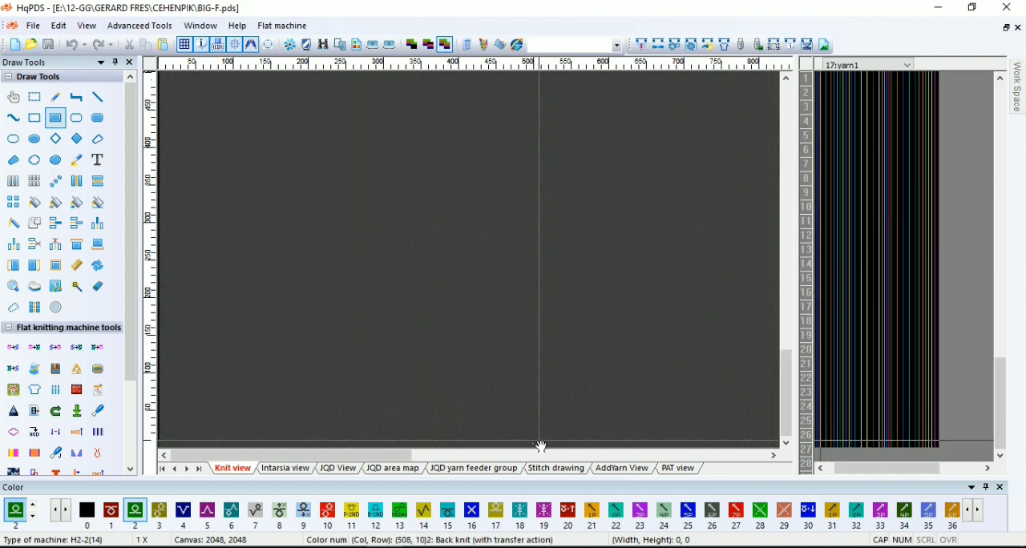
pyautogui.click(1018, 28)
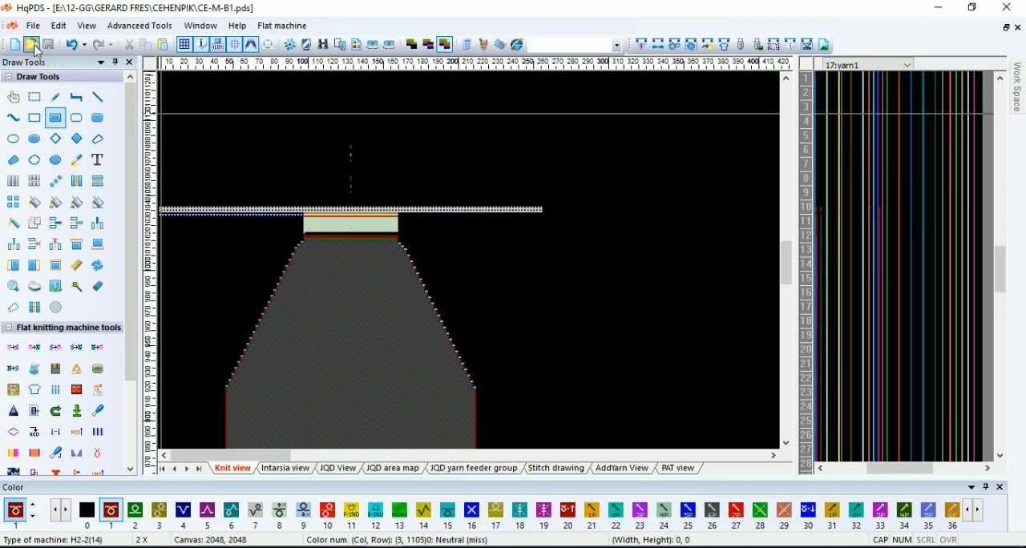
# Open the BIG-B pattern from the CEHENPIK folder and save it as BIG-F, replacing the existing file
pyautogui.click(30, 44)
pyautogui.doubleClick(377, 117)
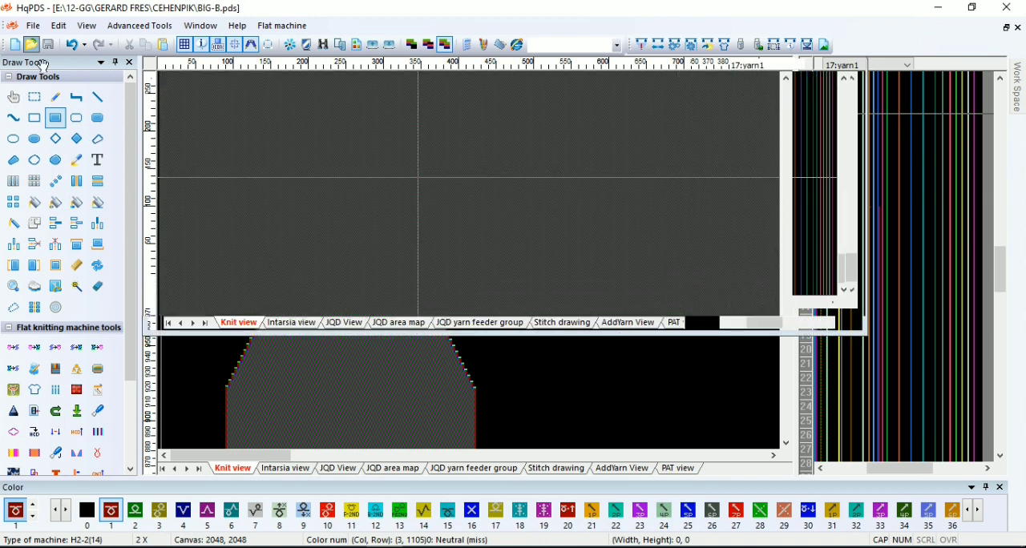
pyautogui.click(33, 25)
pyautogui.click(43, 124)
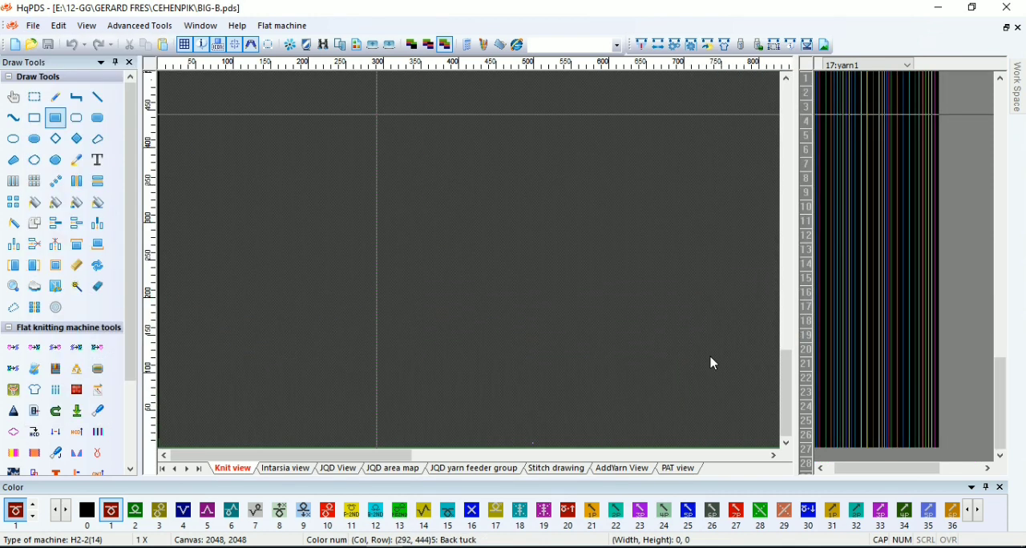
pyautogui.click(681, 286)
pyautogui.click(854, 518)
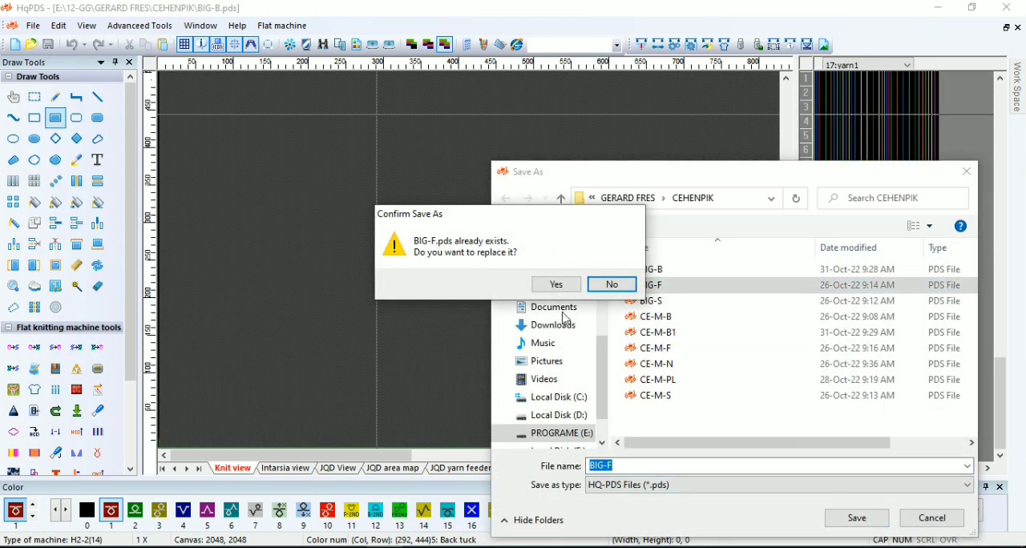
pyautogui.click(555, 285)
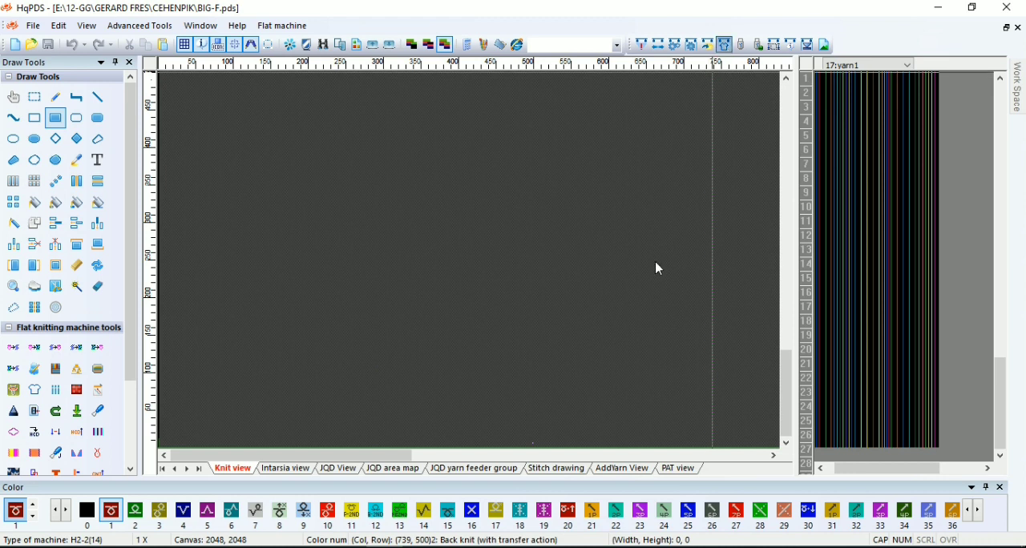
# In the craft bill, set the start needles to 261 and the times of left body row 3 to 6
pyautogui.press('F4')
pyautogui.doubleClick(170, 81)
pyautogui.write('261')
pyautogui.click(267, 114)
pyautogui.click(267, 114)
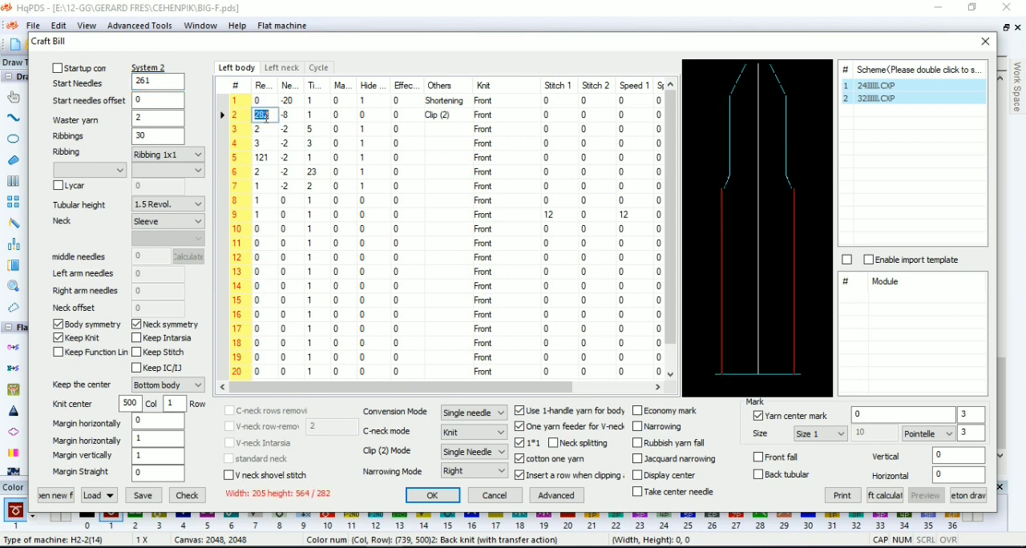
pyautogui.click(264, 133)
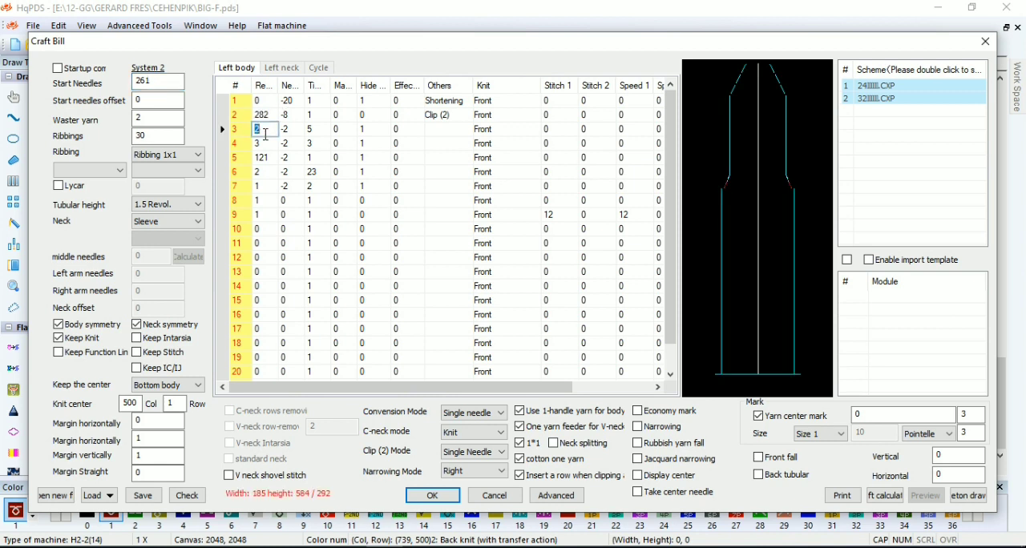
pyautogui.click(329, 129)
pyautogui.click(319, 142)
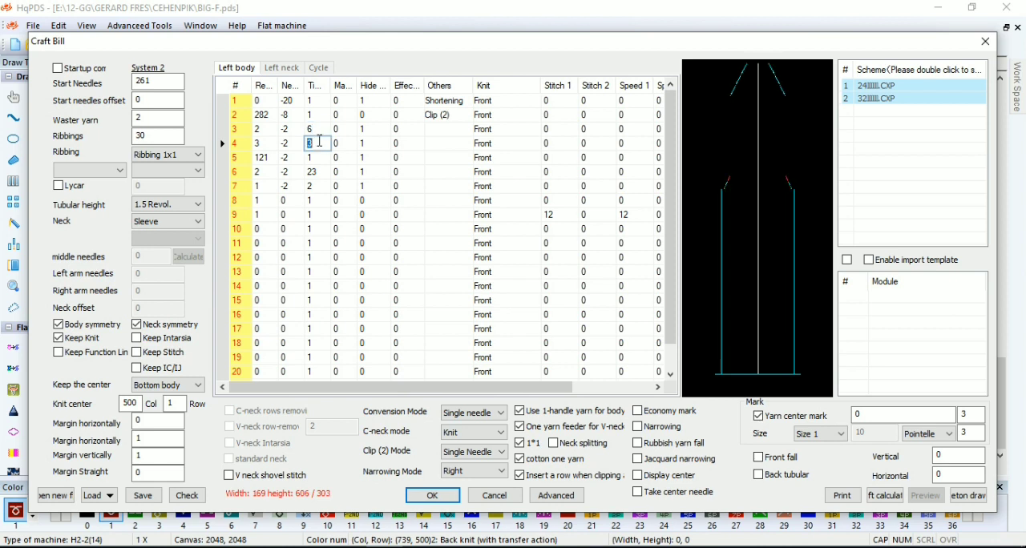
# Set left body row 5 to 170 revolutions and 0 needles, and delete the two narrowing rows below it
pyautogui.click(262, 158)
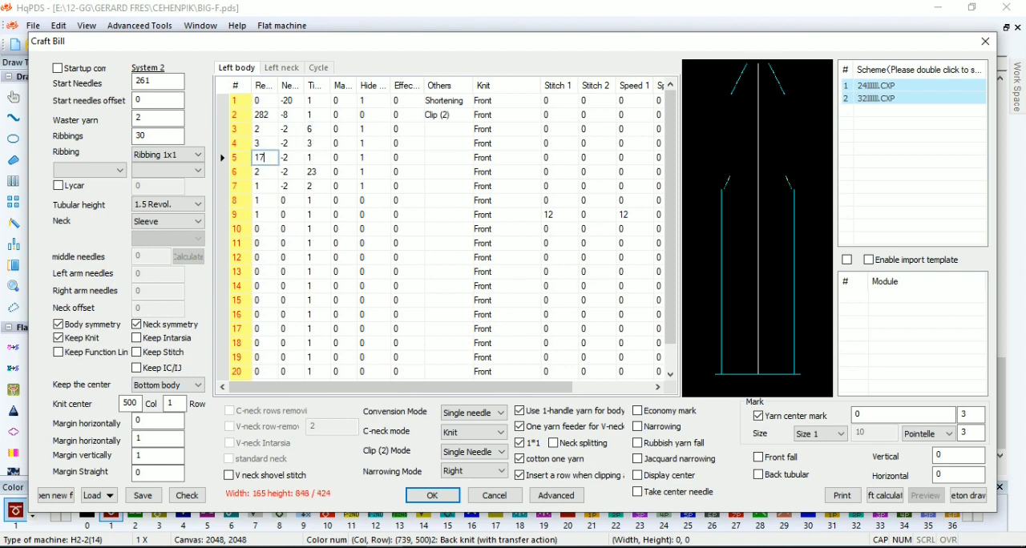
pyautogui.rightClick(247, 178)
pyautogui.click(287, 311)
pyautogui.rightClick(249, 176)
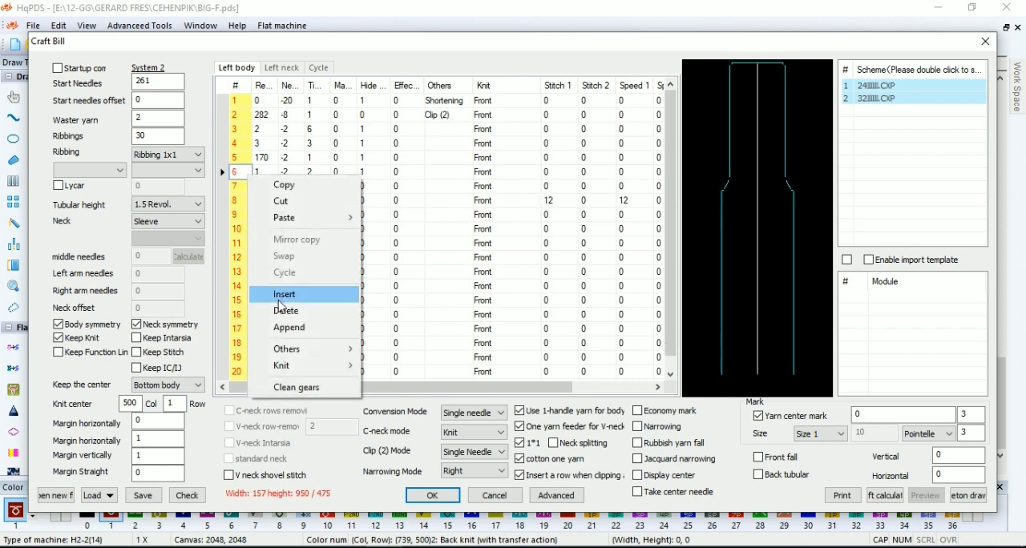
pyautogui.click(282, 310)
pyautogui.click(267, 171)
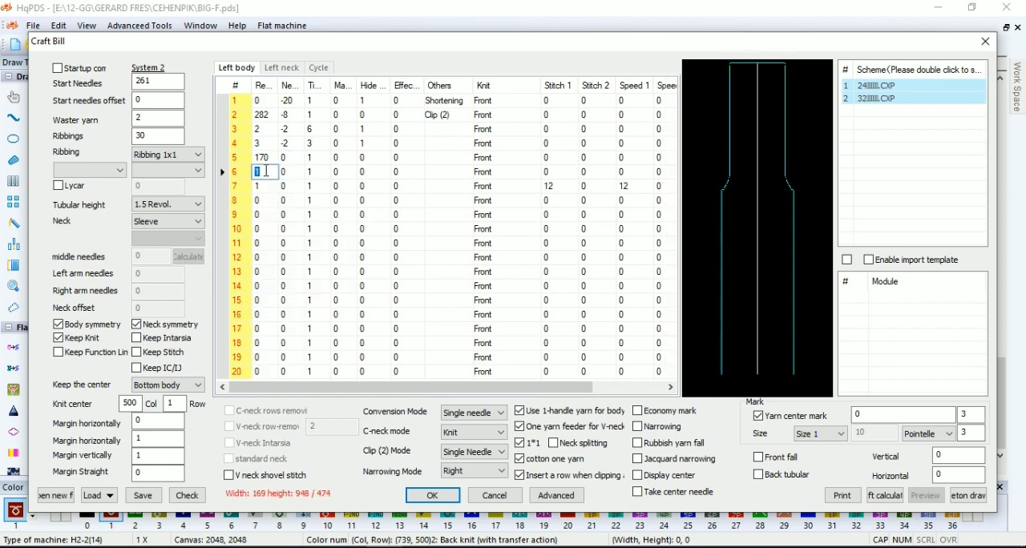
# Set up a V-neck with 11 middle needles, calculated arm needles, C-neck rows removal, V-neck Intarsia, no single V-neck feeder and C-neck mode Double needles (1)
pyautogui.click(282, 68)
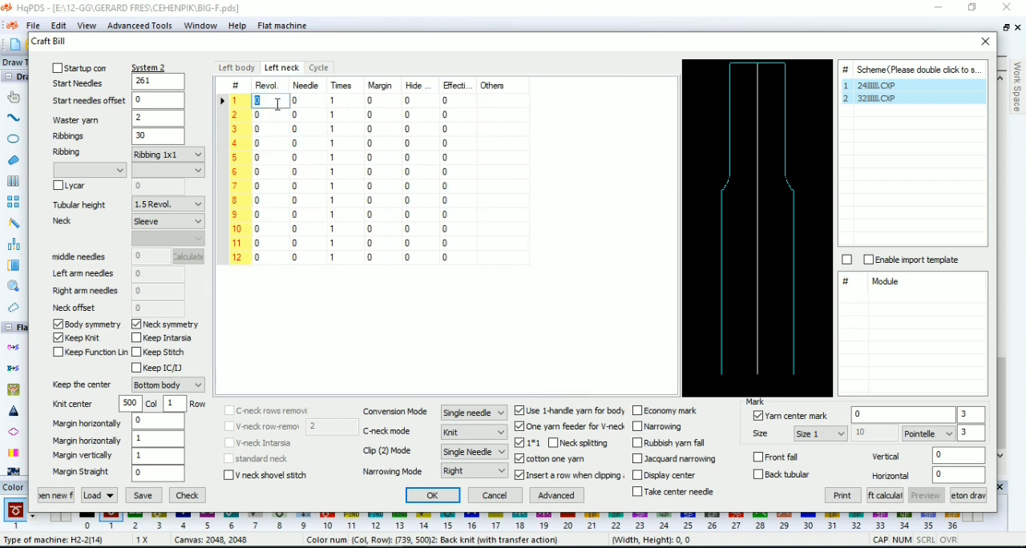
pyautogui.click(168, 221)
pyautogui.click(169, 241)
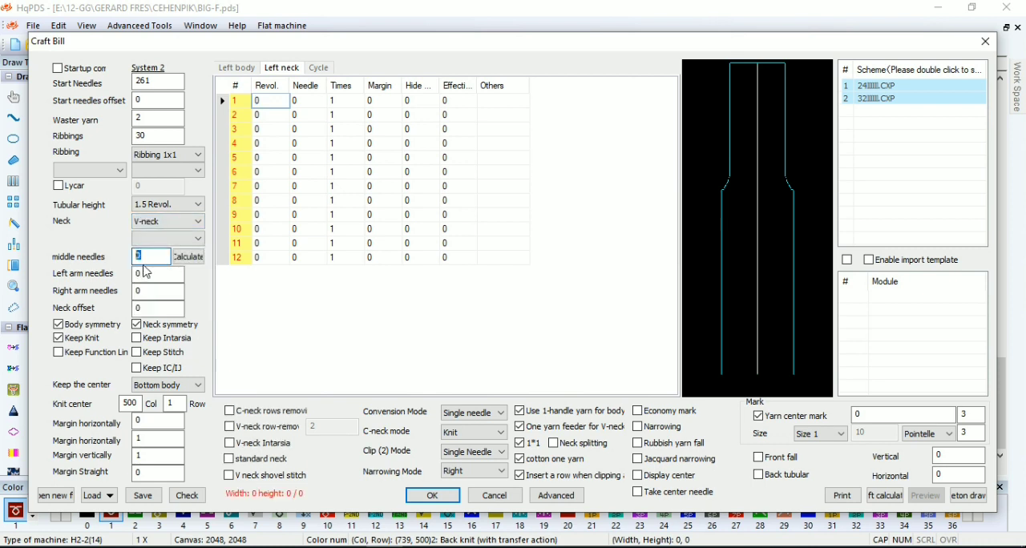
pyautogui.click(199, 261)
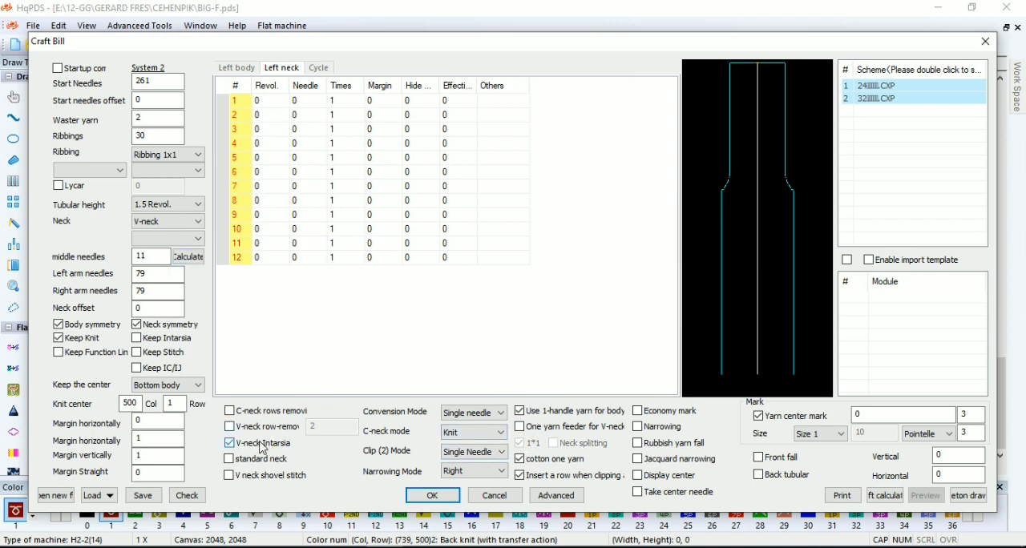
pyautogui.click(481, 433)
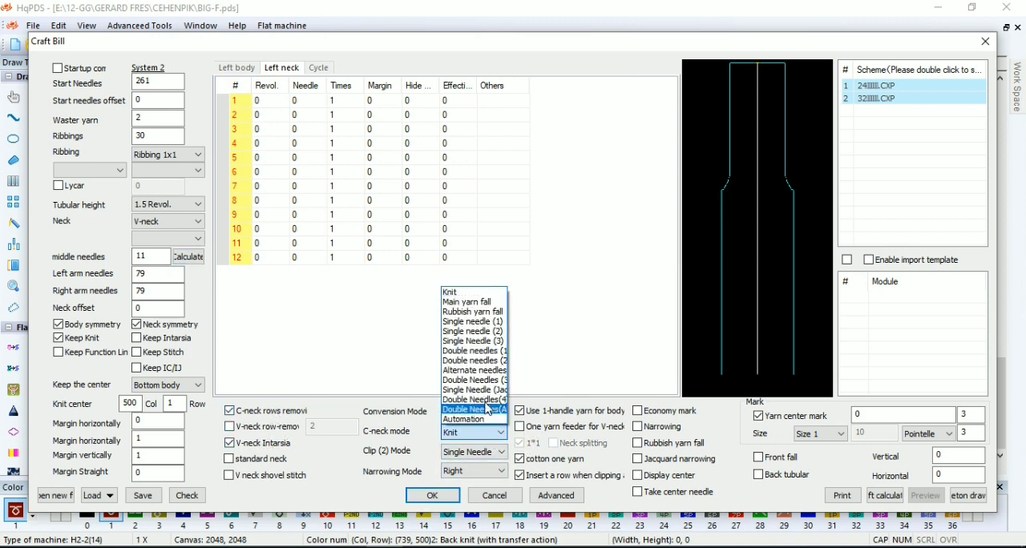
pyautogui.click(499, 353)
# Set the Insert rows section to 9 in the craft bill's advanced parameters and apply it
pyautogui.click(559, 501)
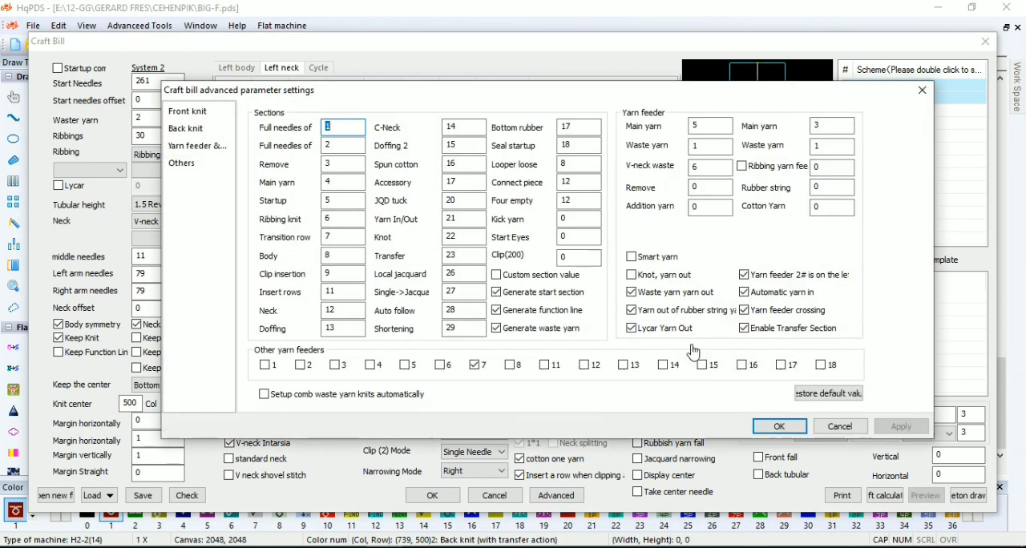
pyautogui.doubleClick(332, 292)
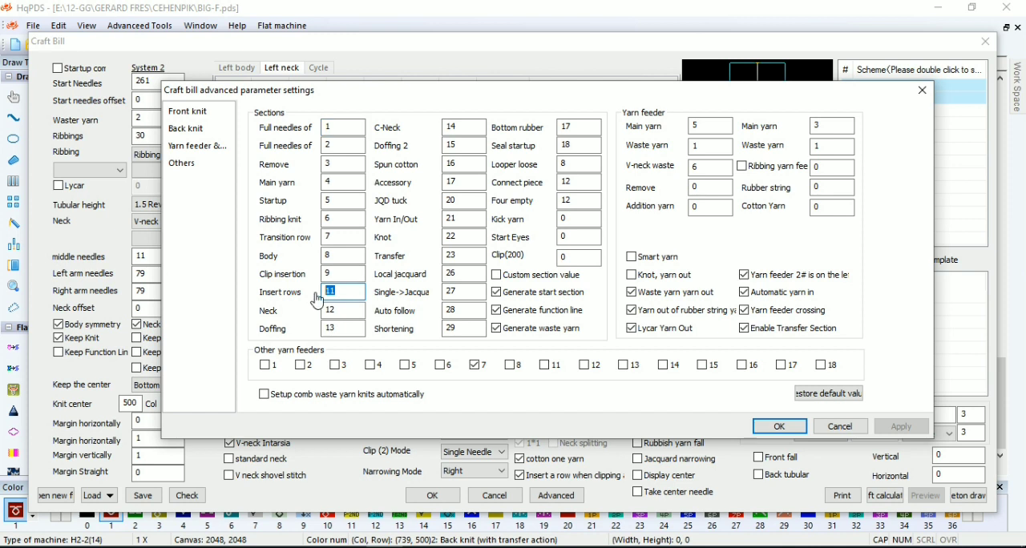
pyautogui.click(903, 428)
pyautogui.click(779, 427)
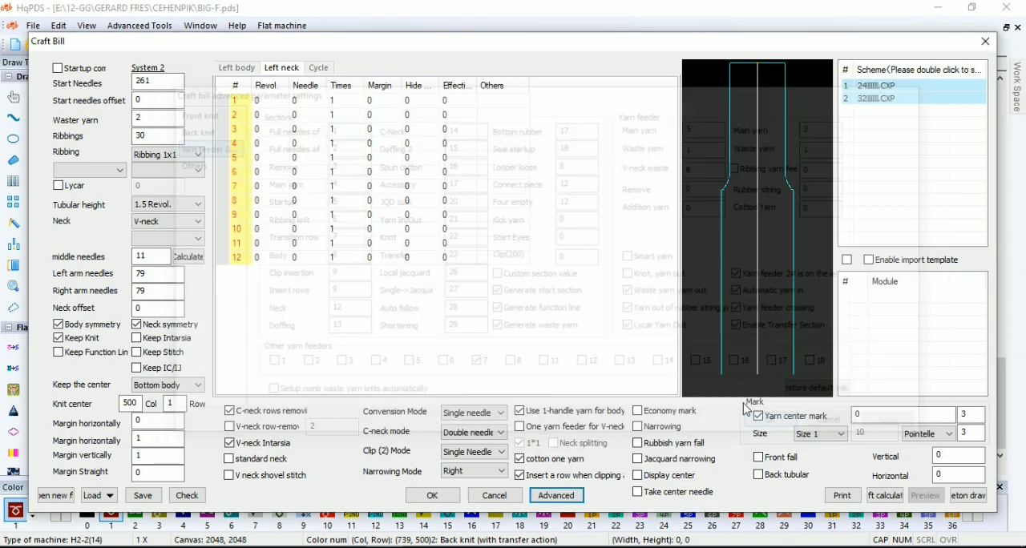
# Fill left neck rows 1–7 with revolutions/needles 95/3, 2/11, 5/18, 15/23, 15/28, 15/33 and 16/0, marking the first six as Pointelle with hide 1
pyautogui.click(277, 99)
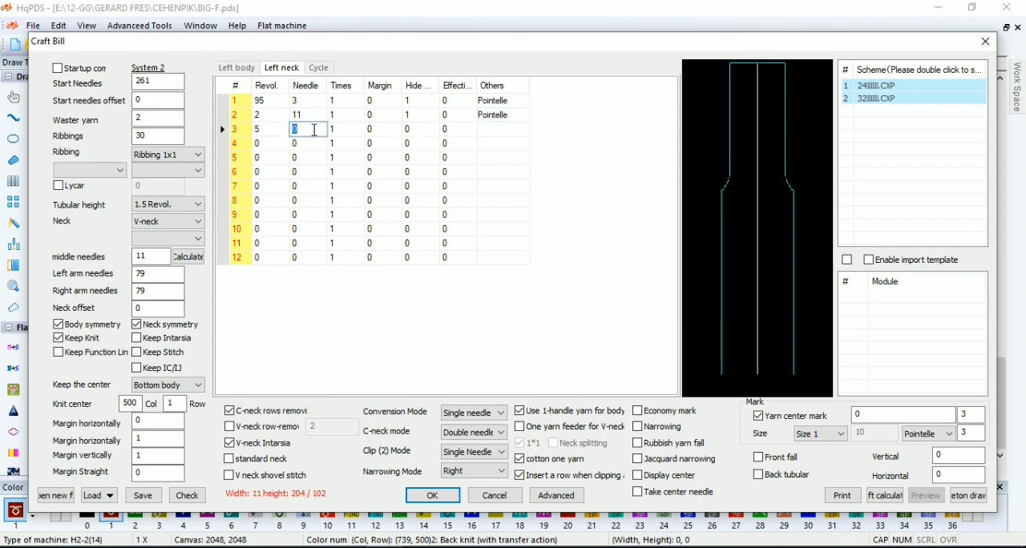
pyautogui.click(266, 144)
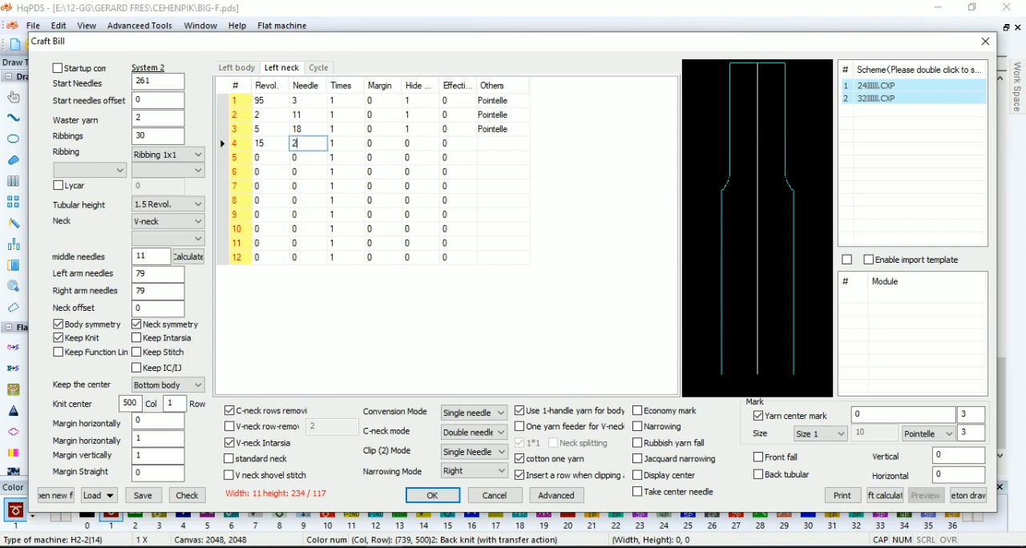
pyautogui.click(515, 144)
pyautogui.click(273, 158)
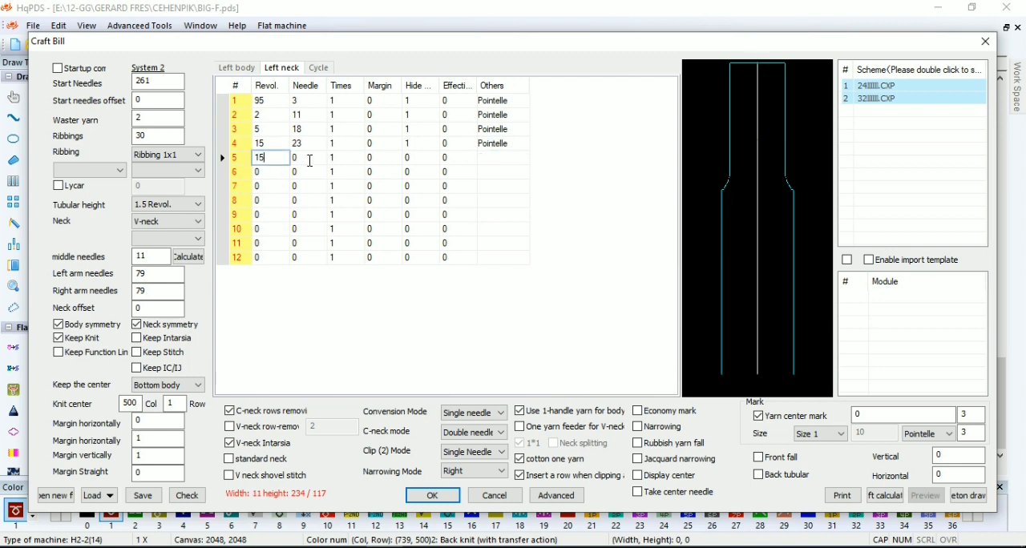
pyautogui.click(498, 171)
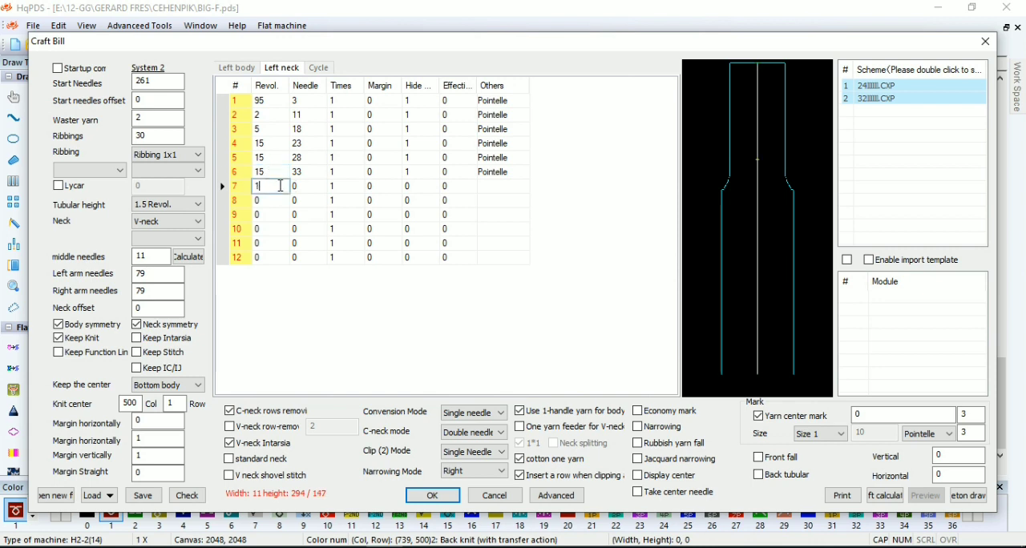
pyautogui.click(191, 257)
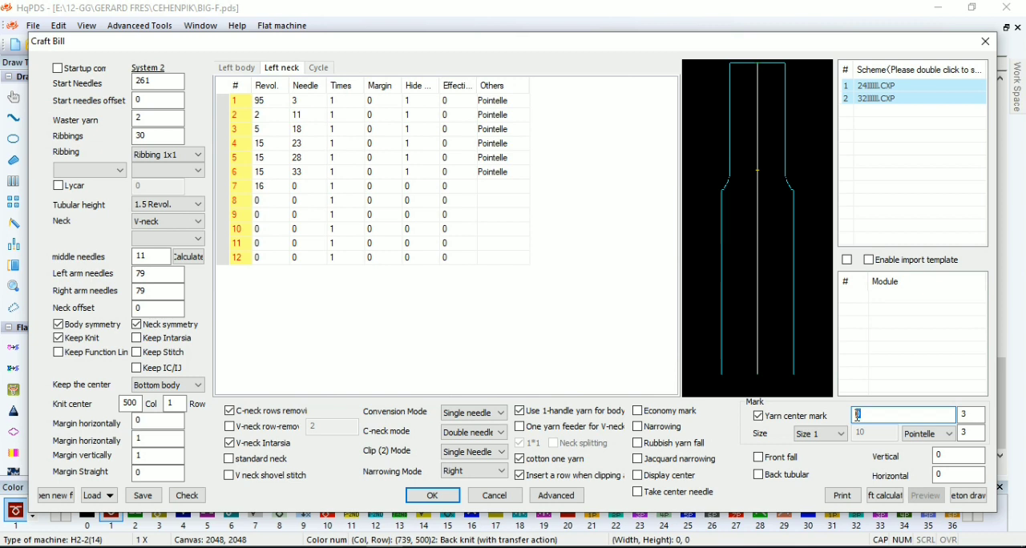
# Check the craft bill's row and needle totals and generate the V-neck piece from it
pyautogui.click(201, 498)
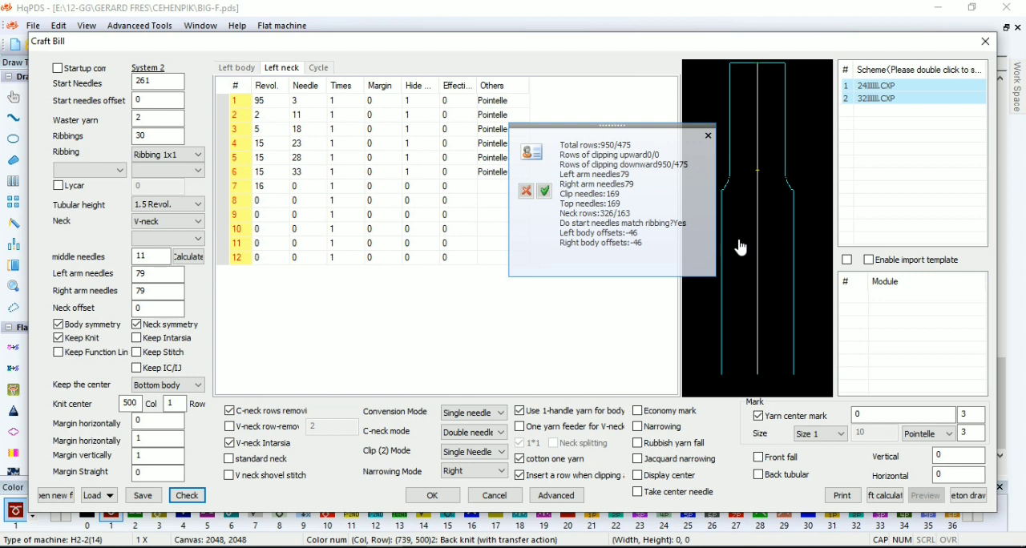
pyautogui.click(707, 136)
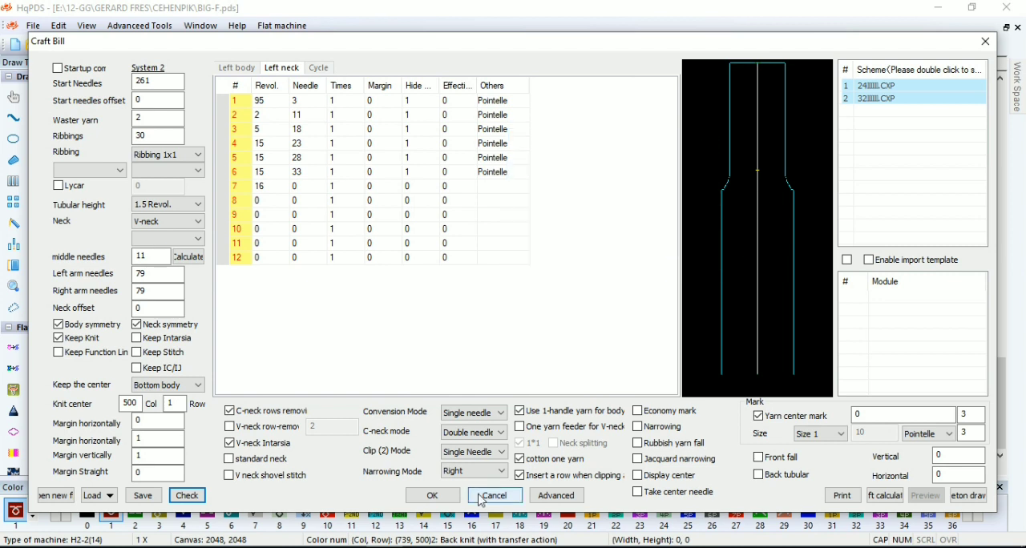
pyautogui.click(431, 495)
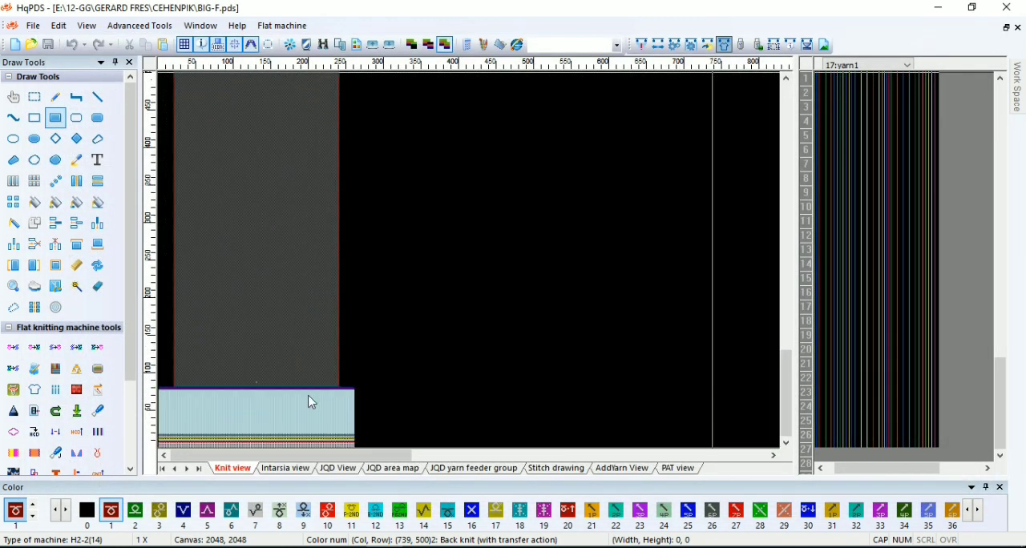
# Examine the generated front piece, including the start of the neck opening, the top finishing rows and the pointelle marks beside the neck
pyautogui.moveTo(309, 116); pyautogui.dragTo(358, 262)
pyautogui.moveTo(276, 104); pyautogui.dragTo(252, 265)
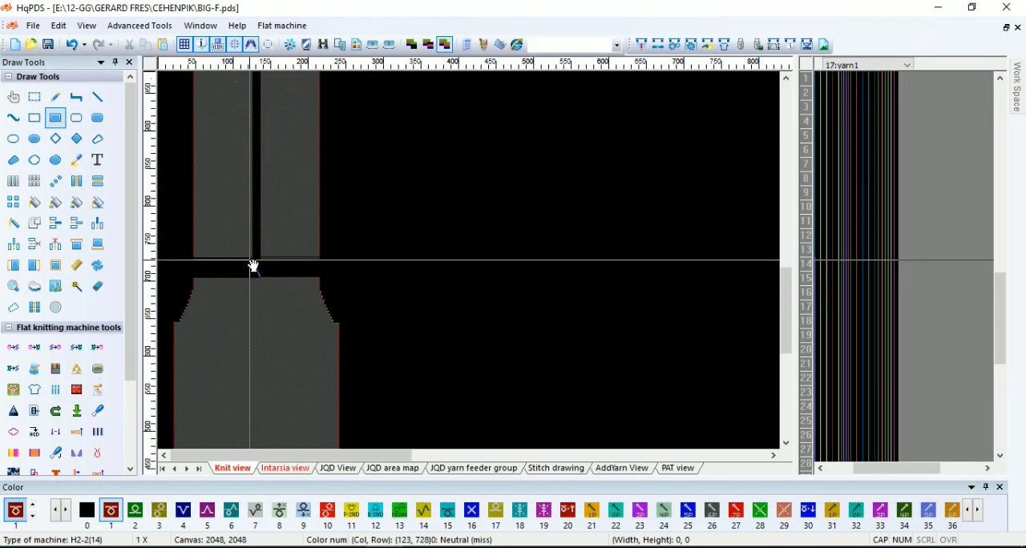
pyautogui.scroll(1, 391, 265)
pyautogui.scroll(-1, 352, 245)
pyautogui.scroll(1, 272, 161)
pyautogui.scroll(2, 355, 240)
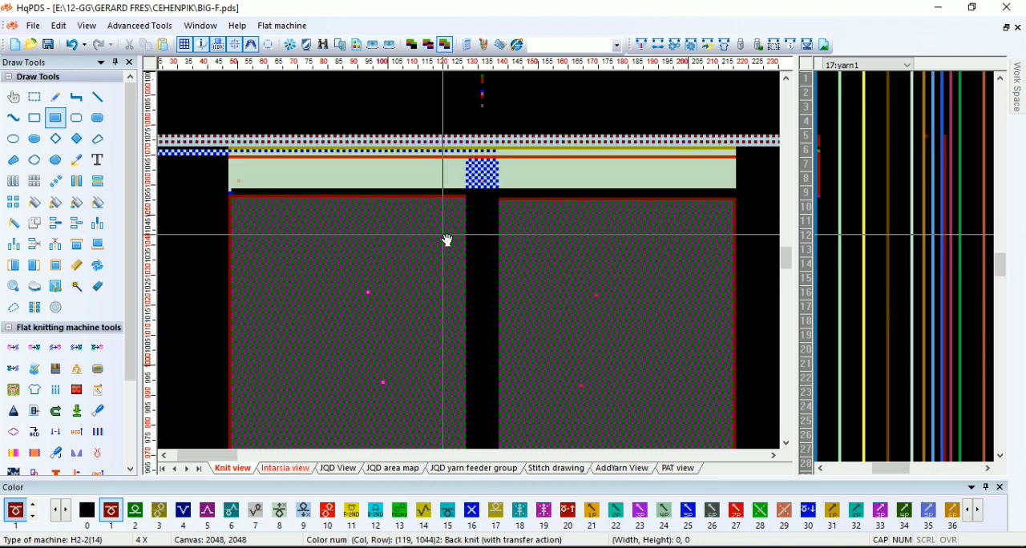
pyautogui.scroll(1, 466, 200)
pyautogui.scroll(-4, 472, 263)
pyautogui.scroll(1, 285, 359)
pyautogui.scroll(-1, 405, 263)
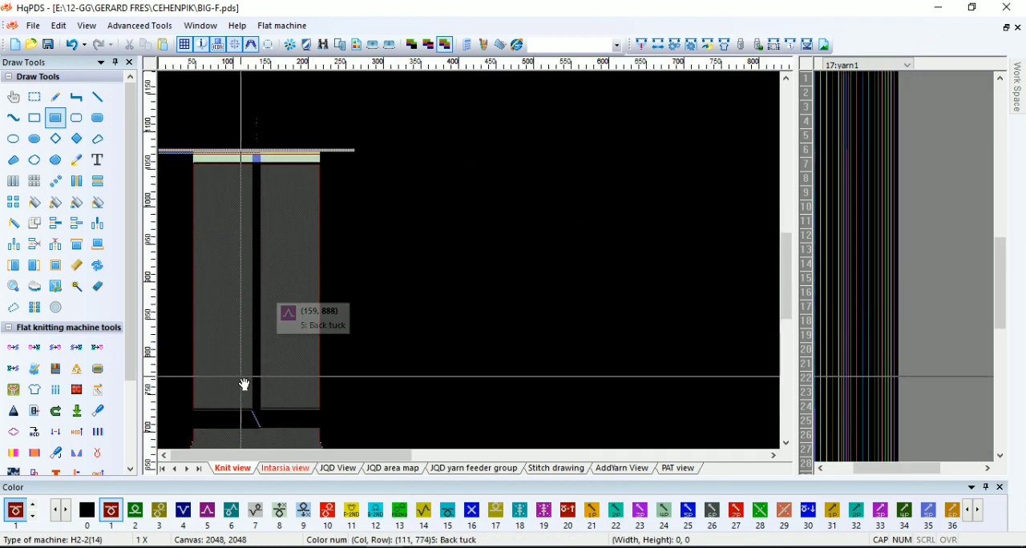
pyautogui.scroll(1, 256, 425)
pyautogui.scroll(-1, 332, 263)
pyautogui.scroll(2, 256, 111)
pyautogui.scroll(1, 451, 263)
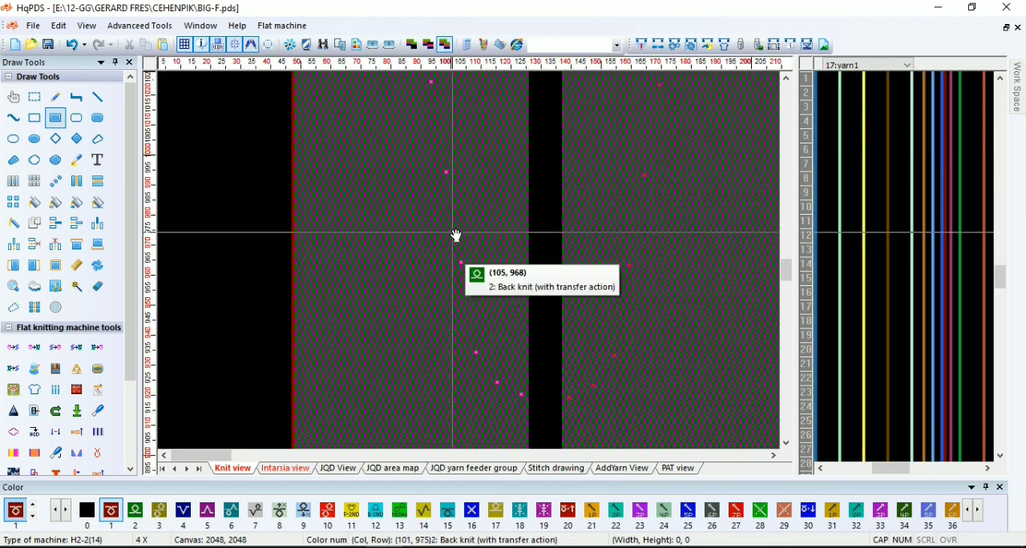
pyautogui.scroll(-2, 456, 236)
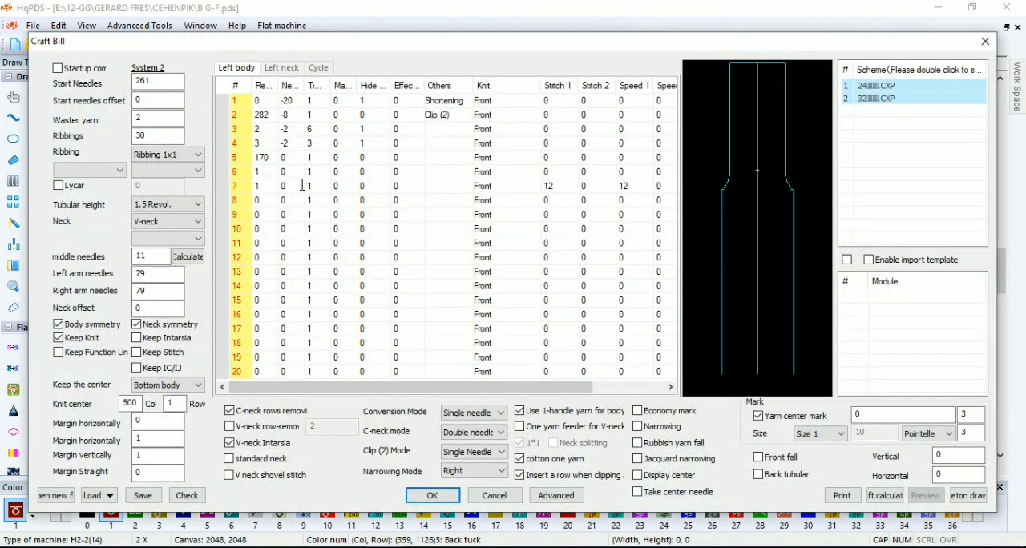
# Set left body row 7 in the craft bill to 50 needles with Pointelle and generate the front piece
pyautogui.click(303, 186)
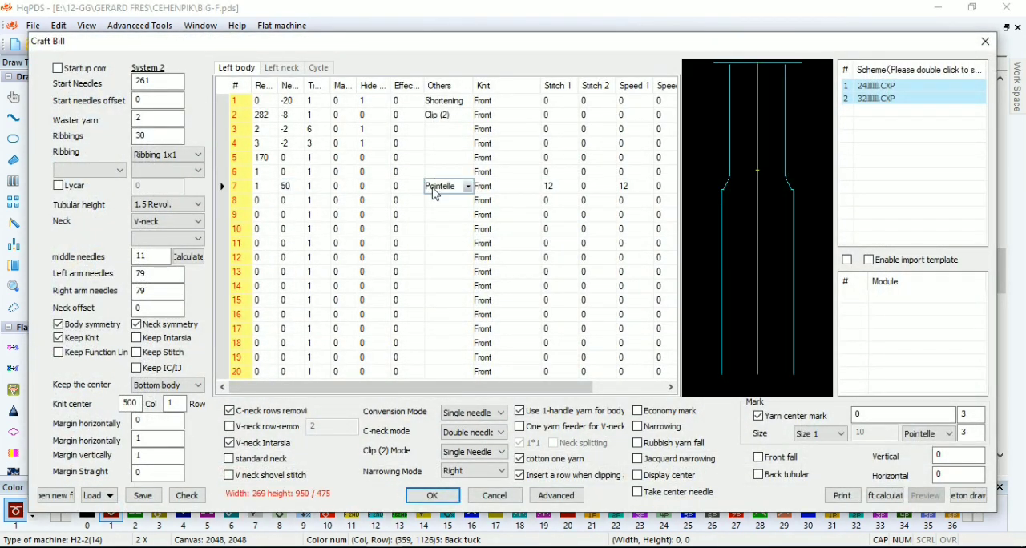
pyautogui.click(424, 502)
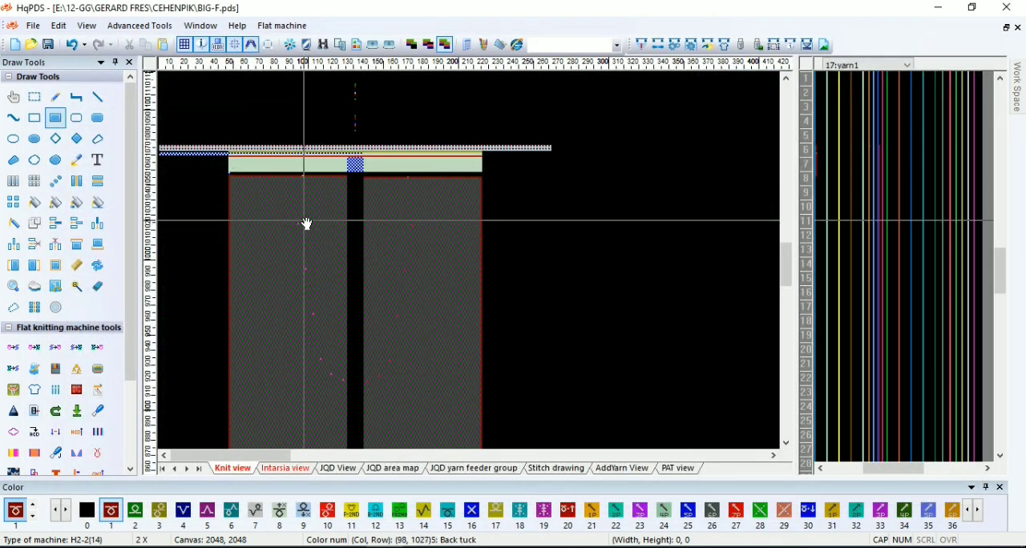
# Examine the top of the generated front and measure the stitches between its outer edge and the shoulder's pointelle mark
pyautogui.scroll(2, 304, 216)
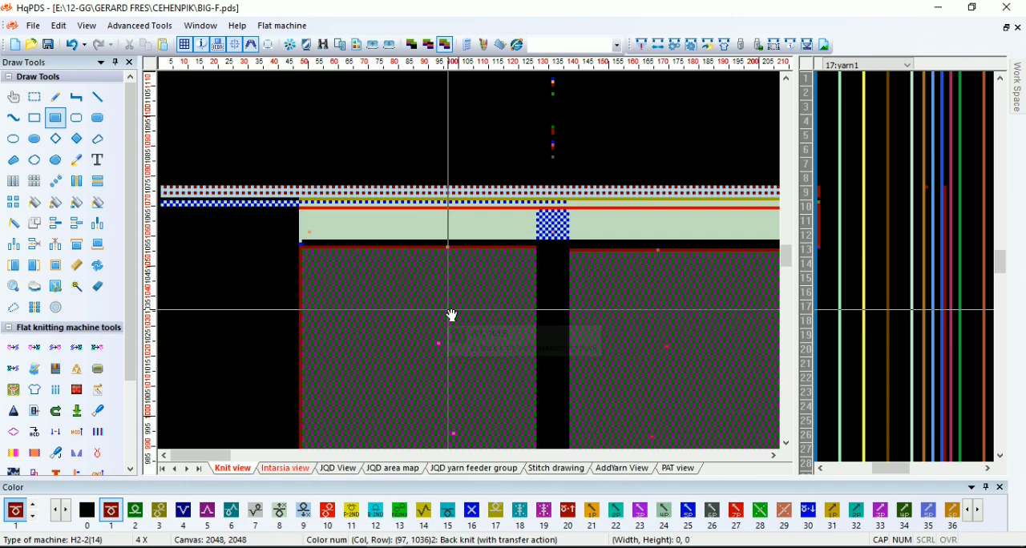
pyautogui.scroll(-1, 441, 305)
pyautogui.scroll(-2, 373, 267)
pyautogui.scroll(8, 258, 254)
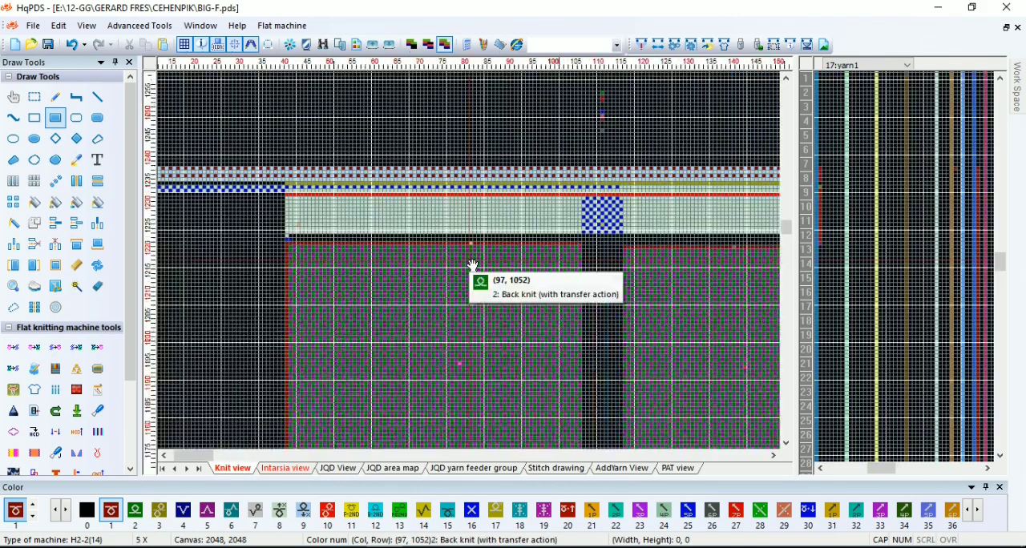
pyautogui.rightClick(473, 250)
pyautogui.scroll(2, 255, 269)
pyautogui.moveTo(472, 216); pyautogui.dragTo(337, 230)
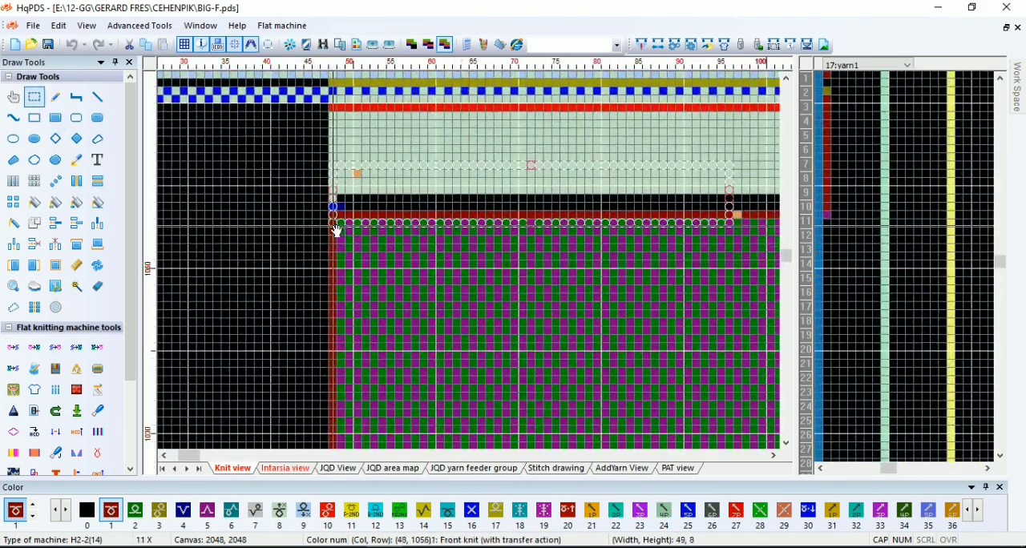
pyautogui.scroll(-7, 472, 265)
pyautogui.scroll(-2, 341, 265)
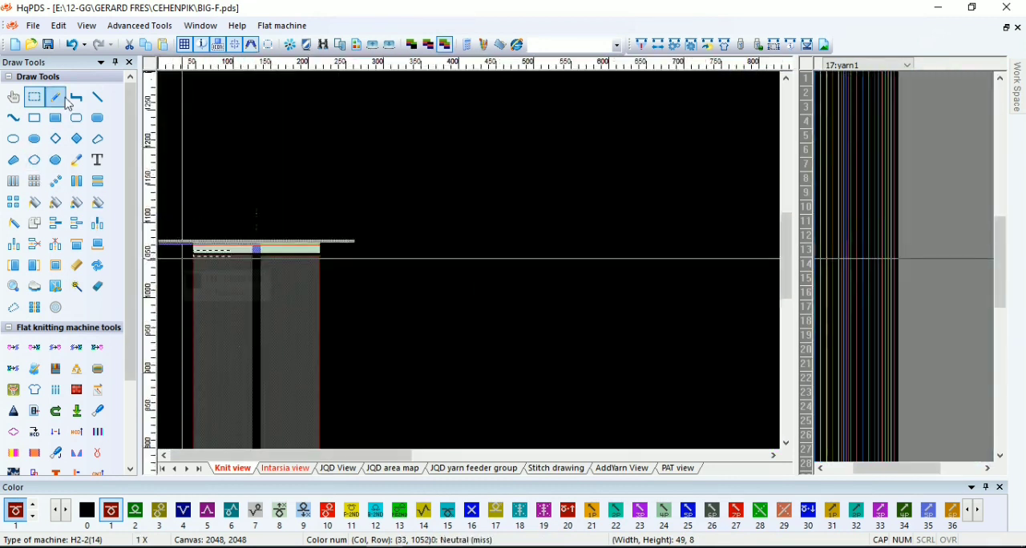
# Undo the generated front piece to return to the plain fabric
pyautogui.click(72, 48)
pyautogui.click(84, 45)
pyautogui.click(75, 44)
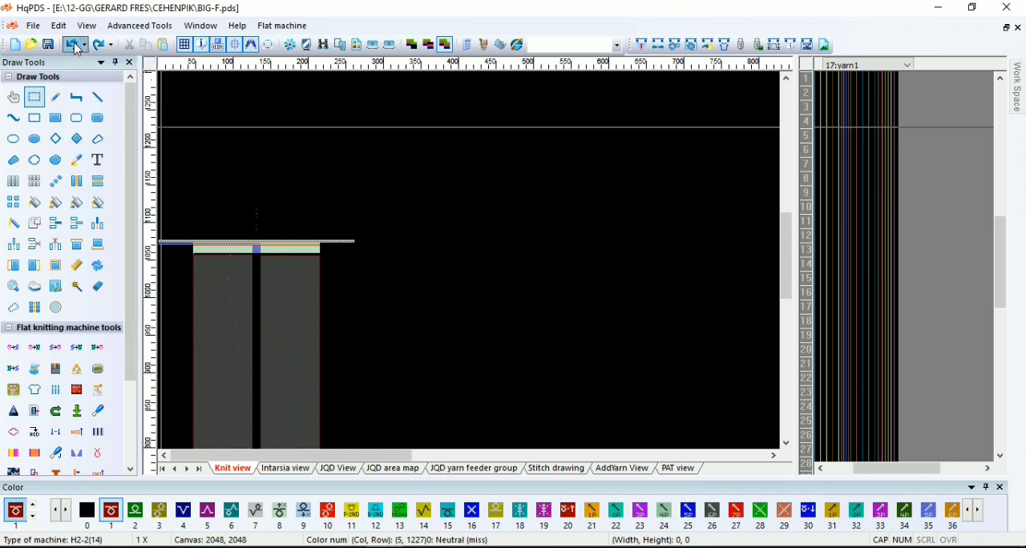
pyautogui.click(76, 47)
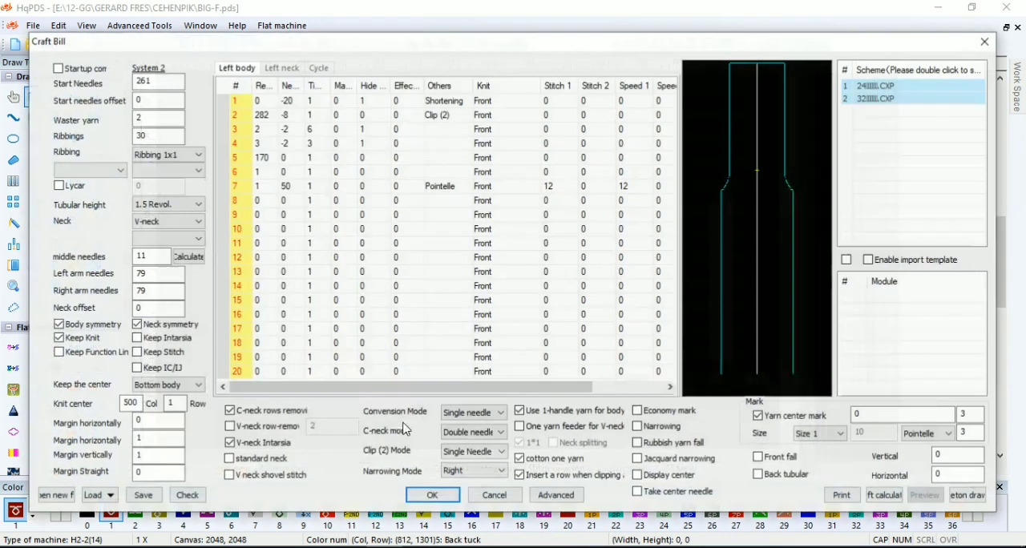
# Set the left neck needles in rows 3 to 6 to 16, 21, 25 and 28 and apply the craft bill
pyautogui.click(283, 70)
pyautogui.click(306, 171)
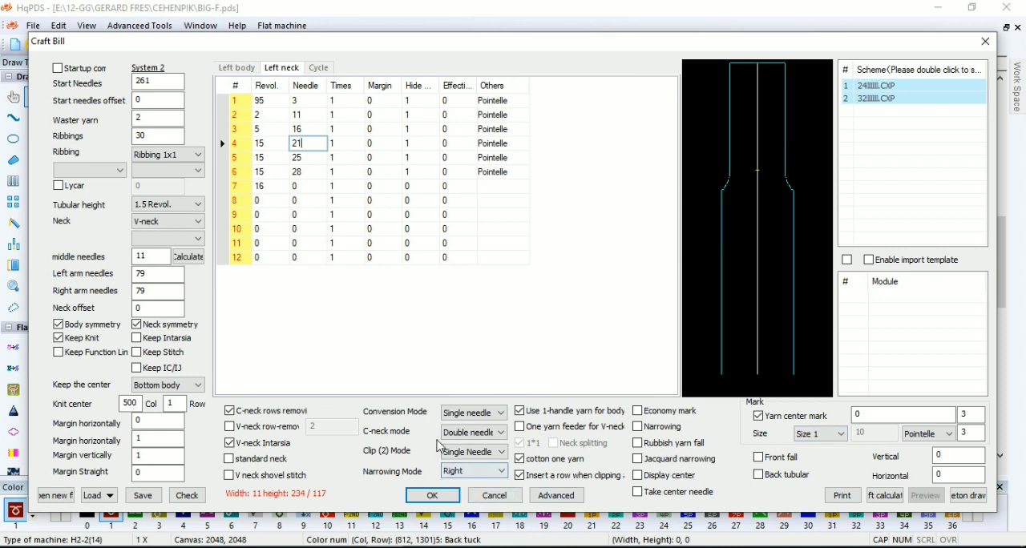
pyautogui.click(441, 496)
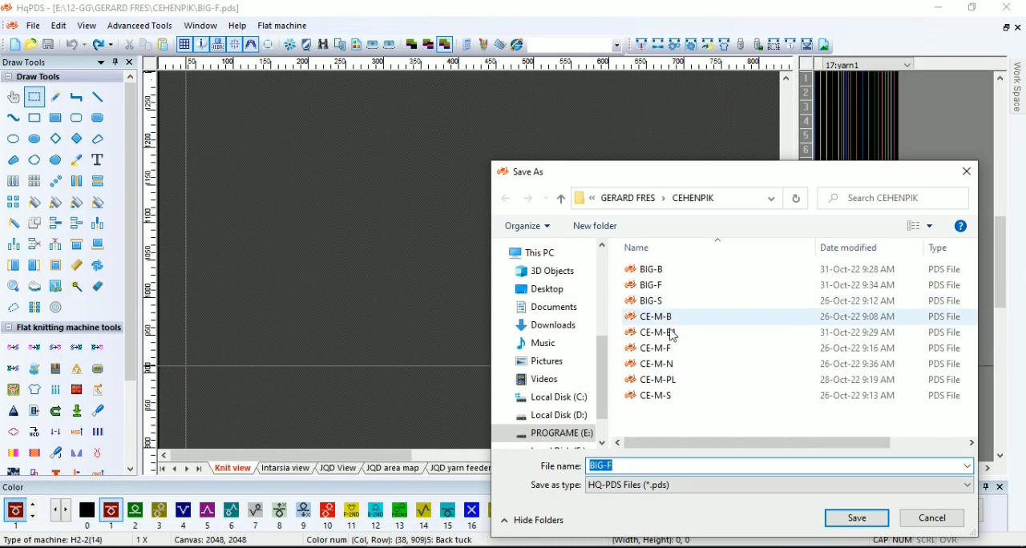
# Save the pattern as CE-M-F1 and generate the front piece from its craft bill
pyautogui.click(678, 350)
pyautogui.click(630, 467)
pyautogui.write('1')
pyautogui.click(858, 526)
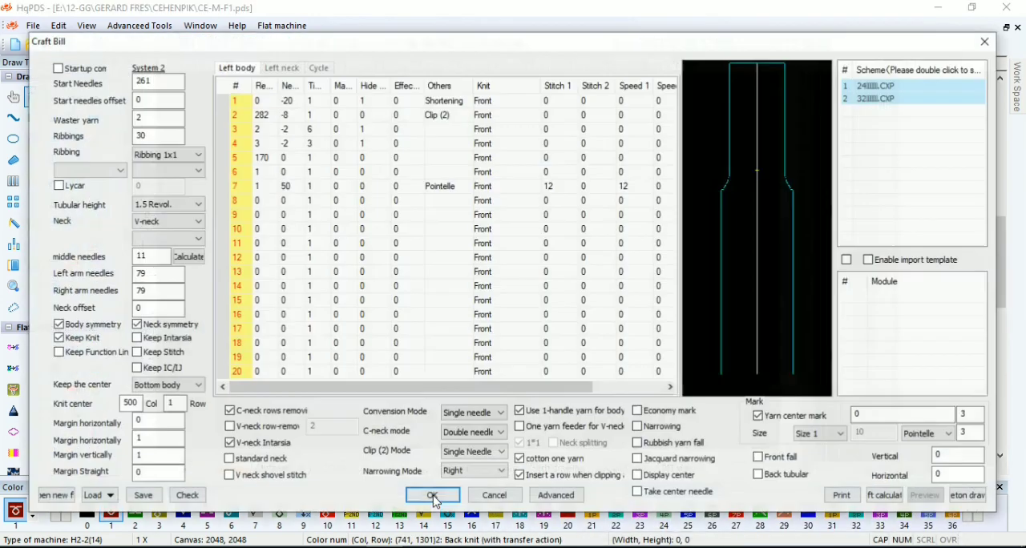
pyautogui.scroll(1, 288, 386)
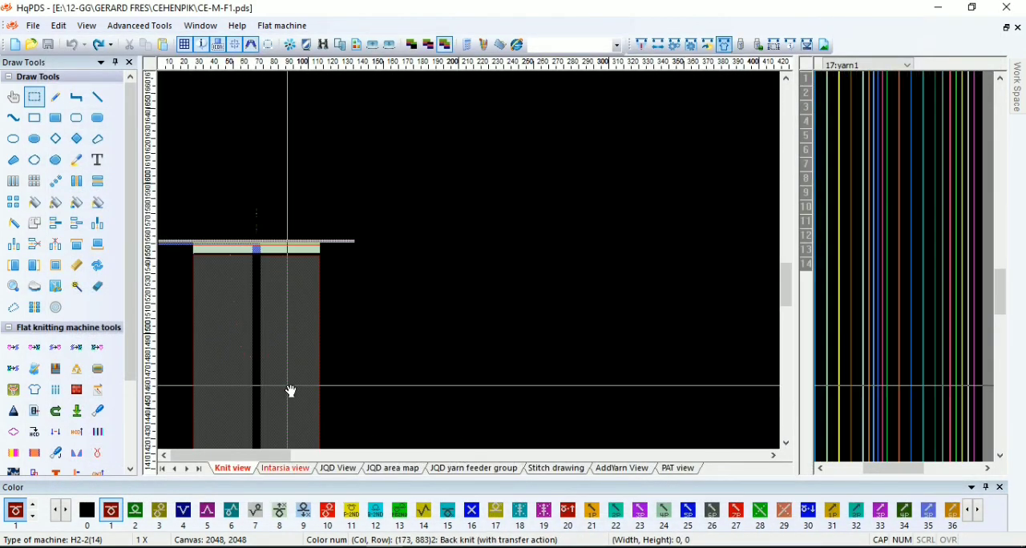
pyautogui.scroll(-1, 412, 265)
pyautogui.scroll(1, 240, 153)
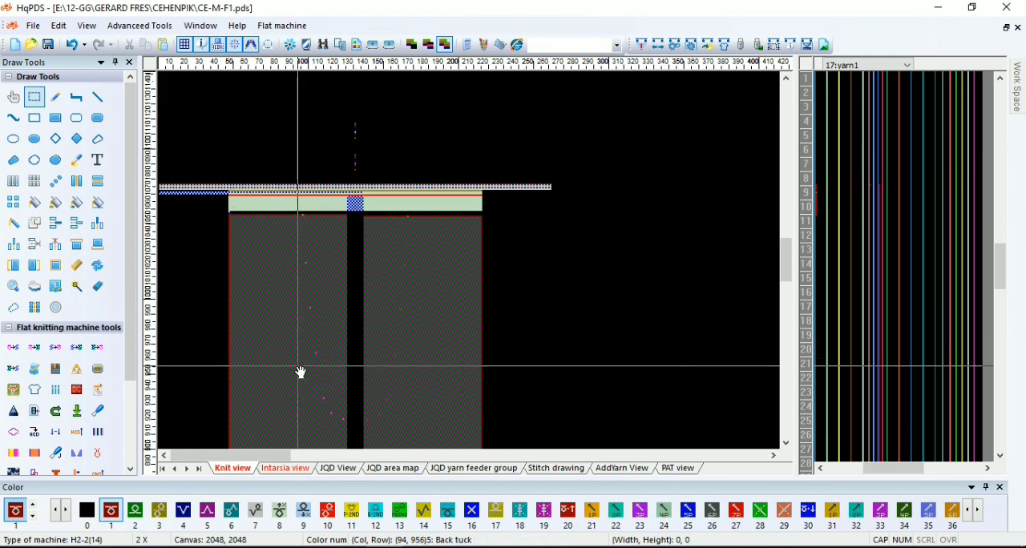
# Fill a block 4 columns wide and 63 rows high beside the ribbing, rows 12 to 74, with value 2 in the function lines
pyautogui.scroll(-1, 294, 387)
pyautogui.moveTo(283, 448); pyautogui.dragTo(278, 263)
pyautogui.moveTo(275, 380)
pyautogui.mouseDown()
pyautogui.moveTo(271, 265)
pyautogui.moveTo(281, 241)
pyautogui.mouseUp()
pyautogui.moveTo(289, 400); pyautogui.dragTo(286, 285)
pyautogui.scroll(4, 290, 426)
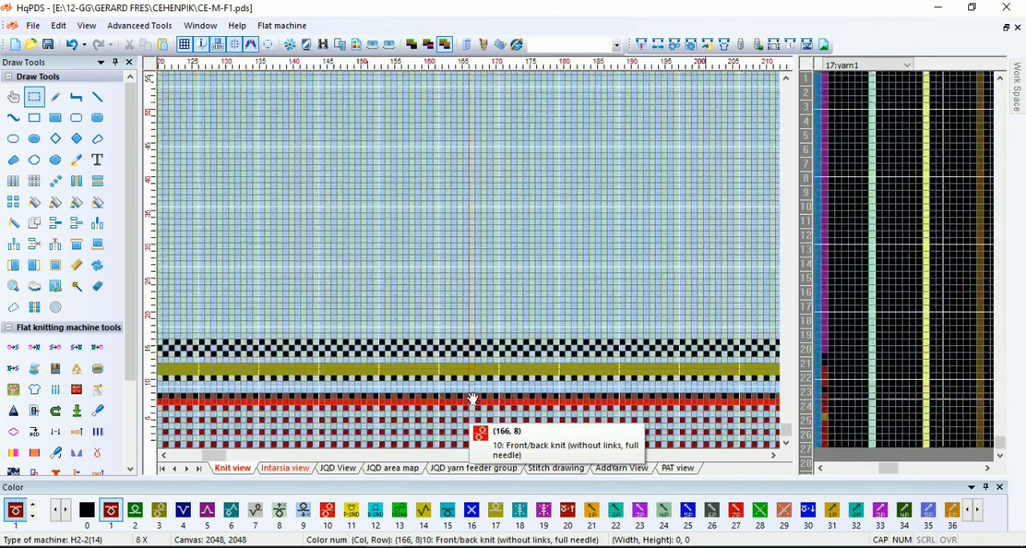
pyautogui.scroll(2, 472, 390)
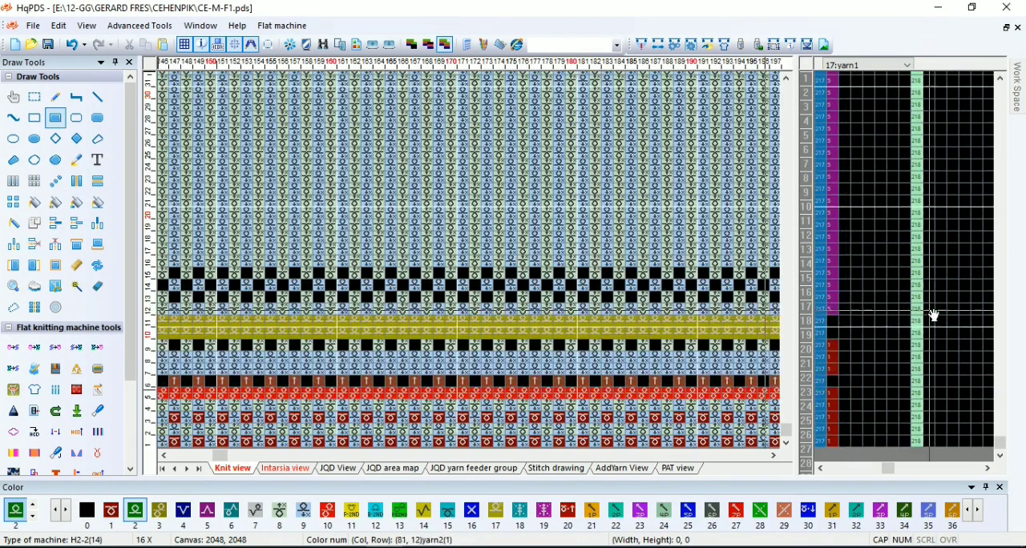
pyautogui.moveTo(932, 313); pyautogui.dragTo(900, 92)
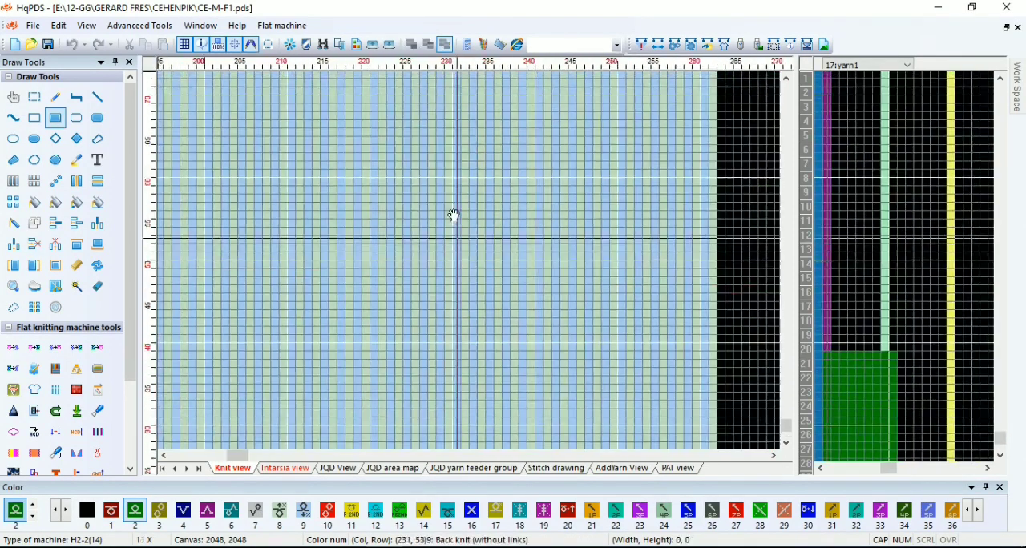
pyautogui.scroll(3, 472, 265)
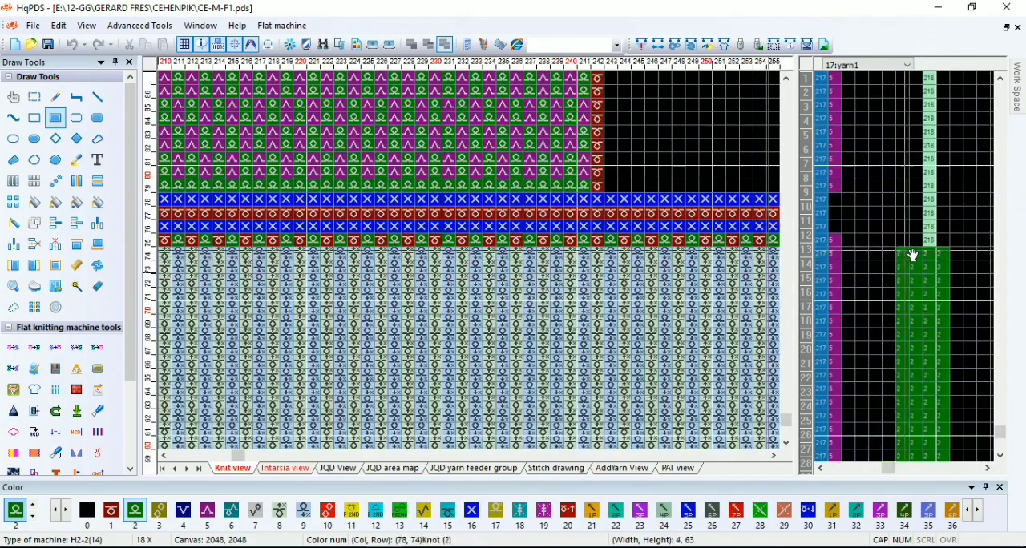
pyautogui.click(943, 247)
# Paint strips of colour 1 about ten rows high along both inner edges at the start of the neck opening
pyautogui.scroll(-2, 542, 248)
pyautogui.scroll(-6, 541, 248)
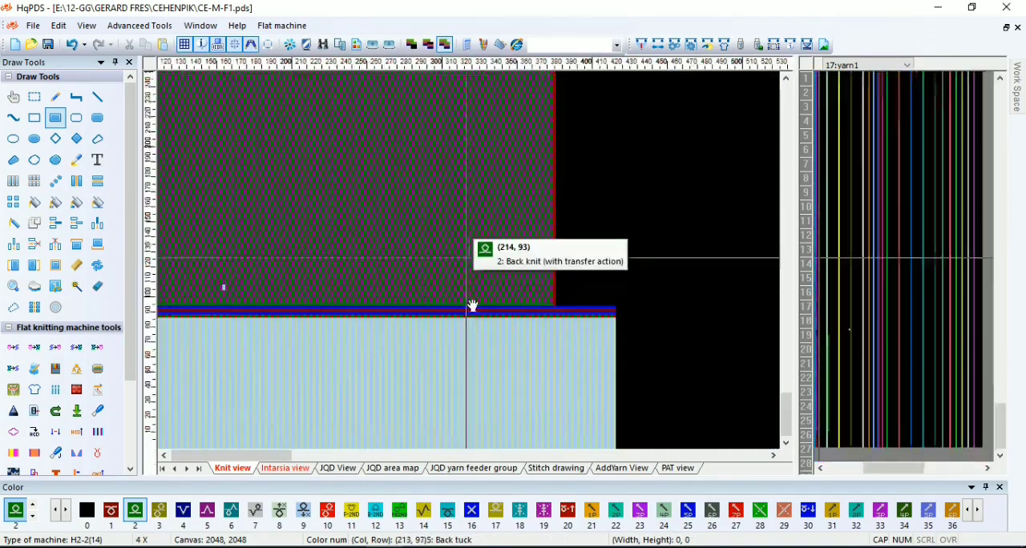
pyautogui.scroll(4, 251, 187)
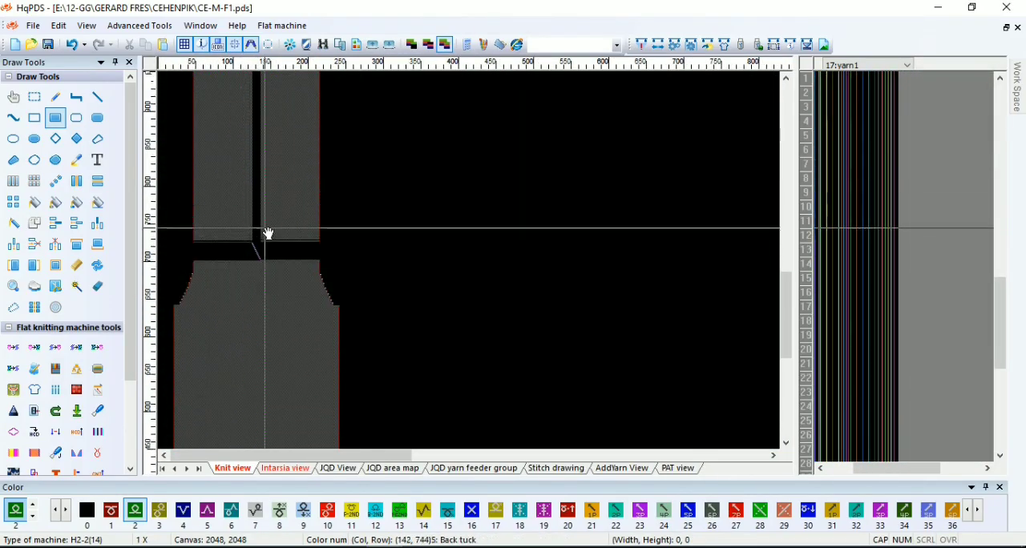
pyautogui.scroll(4, 472, 266)
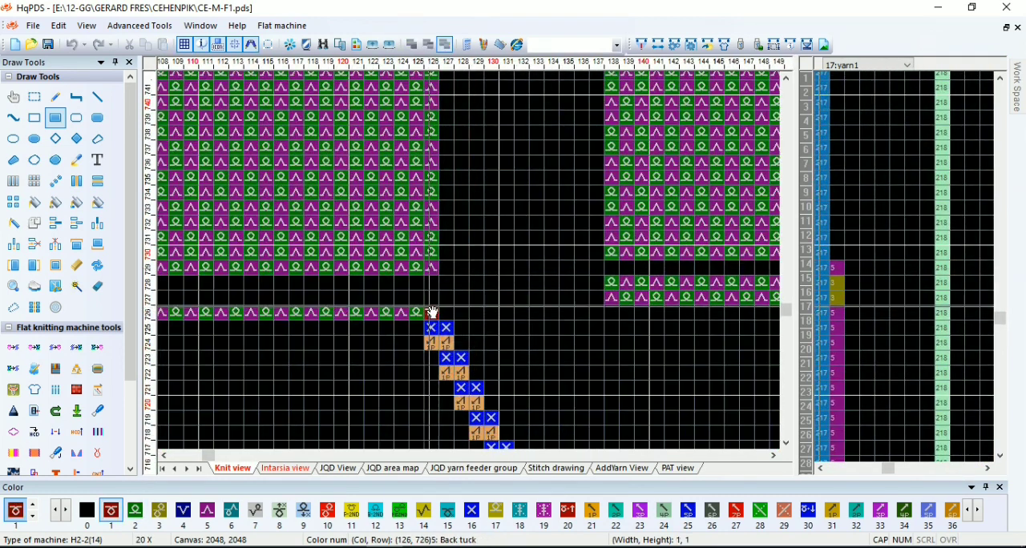
pyautogui.moveTo(439, 234); pyautogui.dragTo(438, 147)
pyautogui.moveTo(616, 297); pyautogui.dragTo(613, 150)
# Fill columns 126 to 137 in rows 702 and 703, beneath the diagonal transfer stitches, with colour 1
pyautogui.scroll(-3, 470, 264)
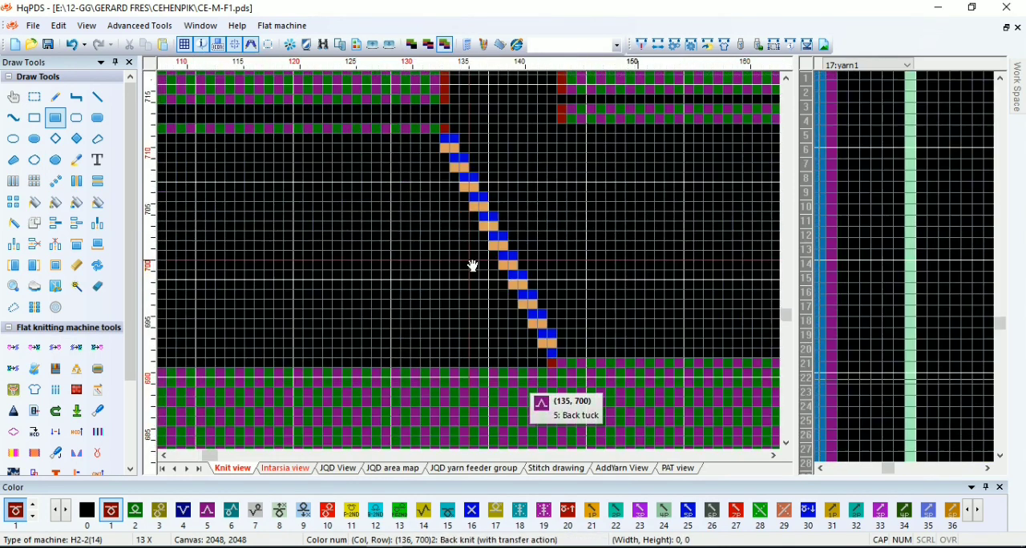
pyautogui.scroll(2, 487, 248)
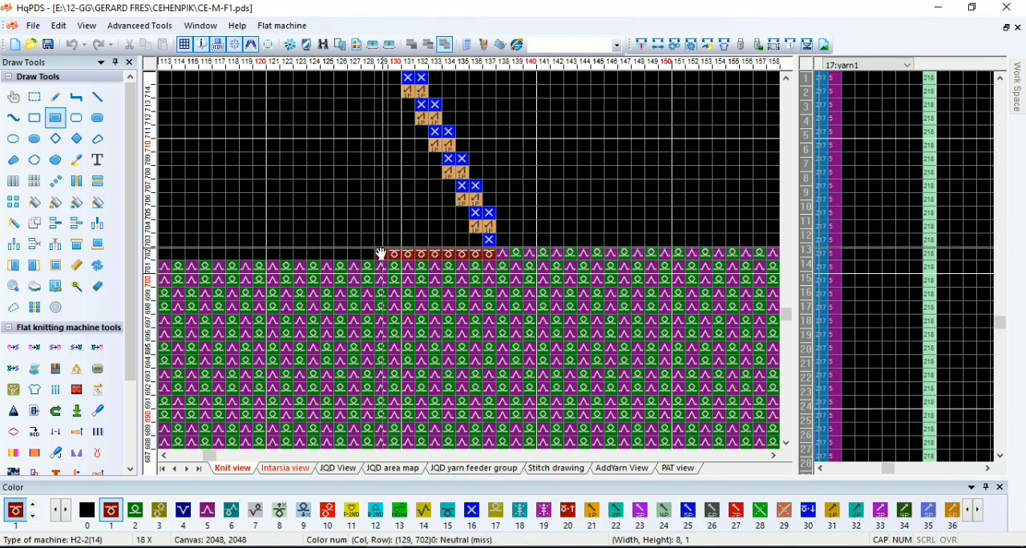
pyautogui.scroll(-3, 471, 264)
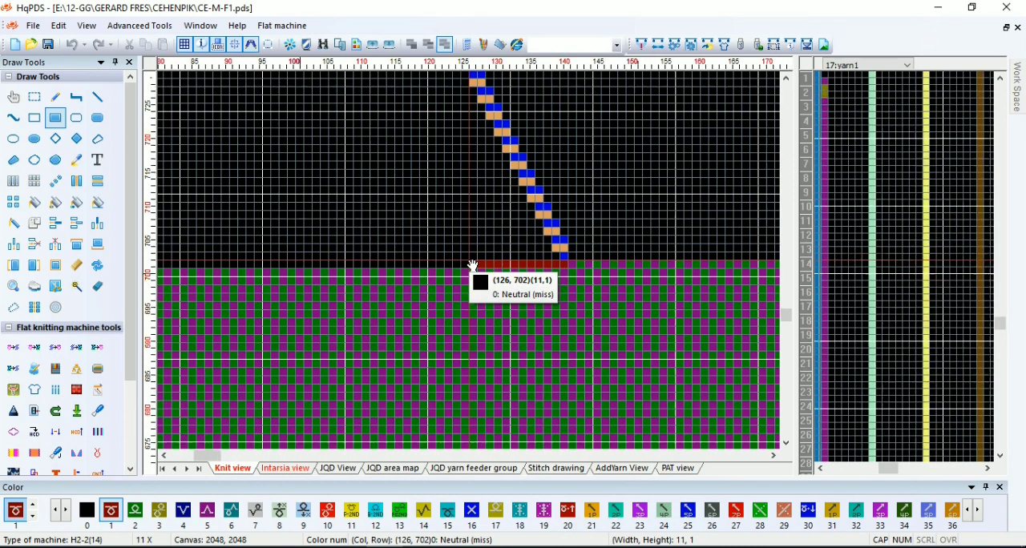
pyautogui.scroll(-1, 473, 265)
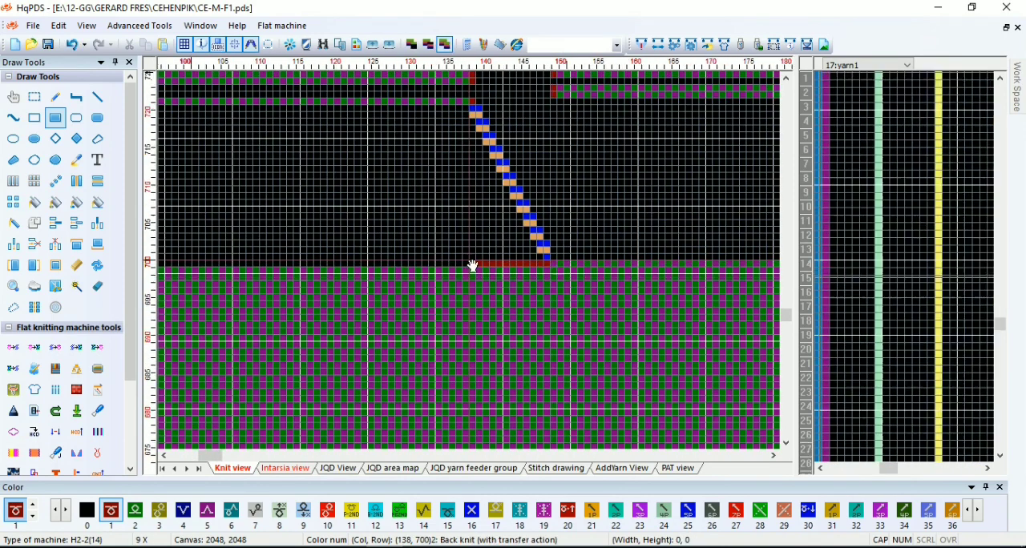
pyautogui.scroll(4, 474, 267)
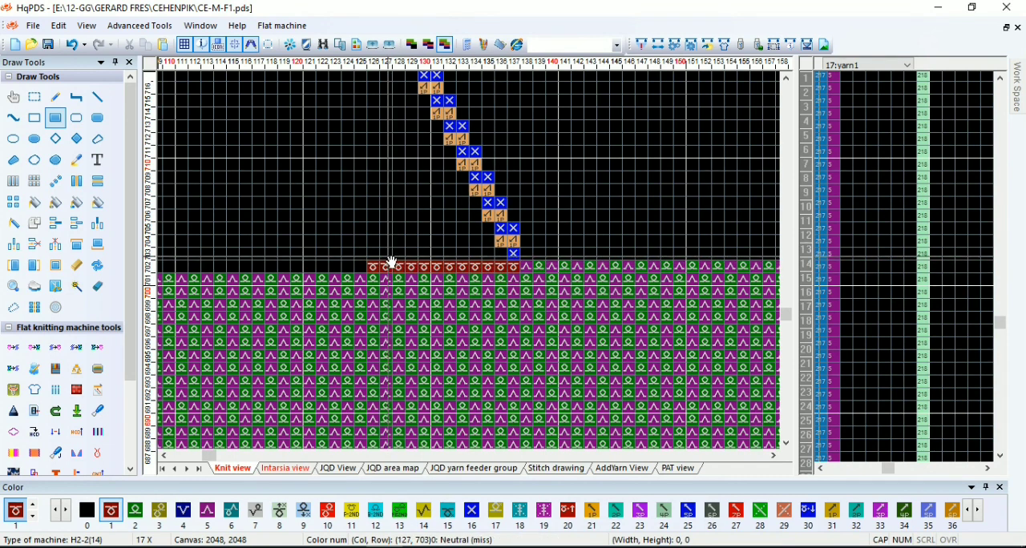
pyautogui.moveTo(373, 257); pyautogui.dragTo(502, 258)
# Array-copy the colour 1 edge stitches up both sides of the neck opening to its top
pyautogui.scroll(-1, 476, 272)
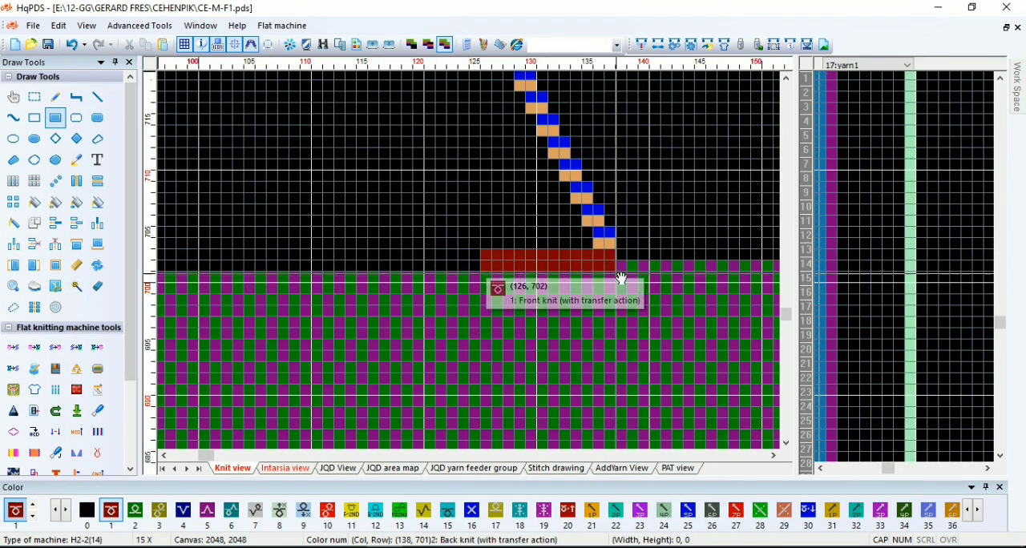
pyautogui.scroll(-2, 472, 264)
pyautogui.scroll(5, 472, 266)
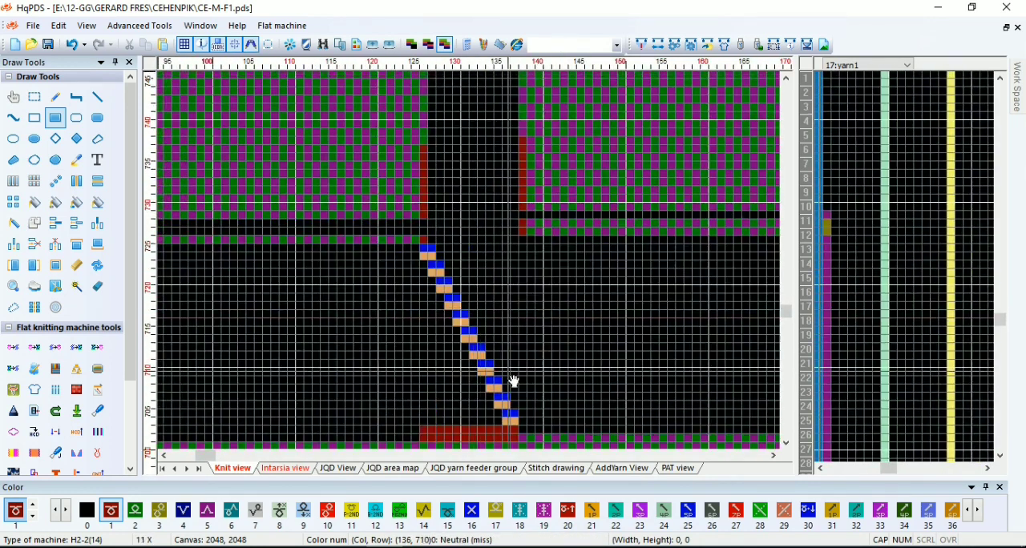
pyautogui.scroll(3, 513, 381)
pyautogui.moveTo(353, 408); pyautogui.dragTo(310, 406)
pyautogui.moveTo(358, 326); pyautogui.dragTo(377, 372)
pyautogui.rightClick(365, 393)
pyautogui.scroll(-1, 330, 208)
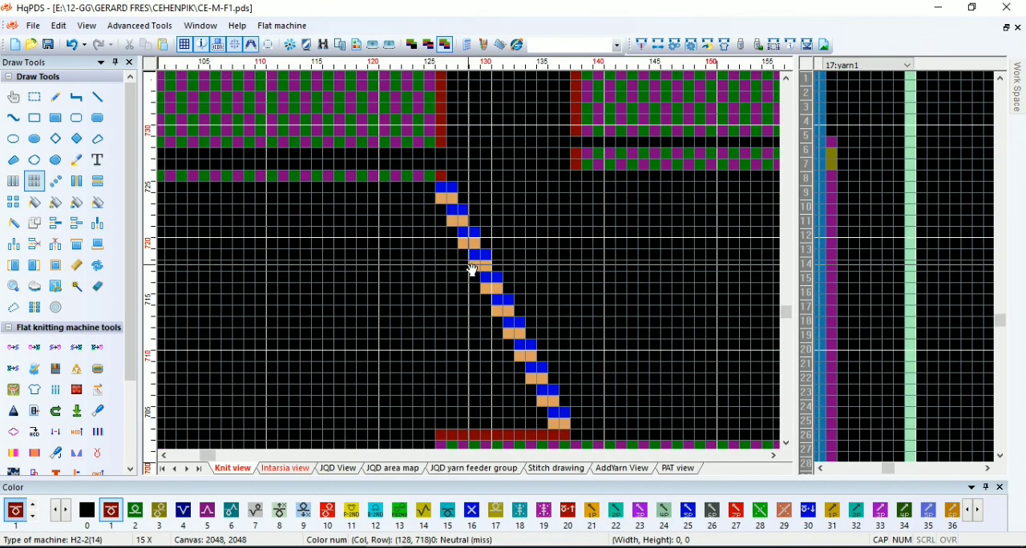
pyautogui.scroll(-5, 473, 265)
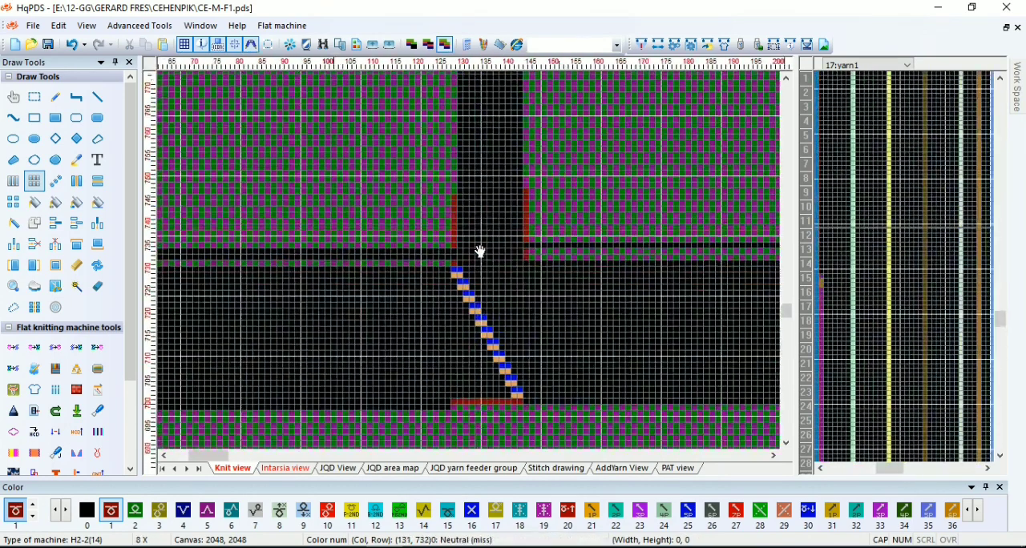
pyautogui.scroll(3, 472, 265)
pyautogui.moveTo(452, 313); pyautogui.dragTo(489, 143)
pyautogui.scroll(-1, 476, 284)
pyautogui.moveTo(443, 408); pyautogui.dragTo(422, 232)
pyautogui.scroll(-4, 492, 156)
pyautogui.scroll(2, 430, 176)
pyautogui.scroll(-2, 470, 262)
pyautogui.scroll(4, 471, 264)
pyautogui.scroll(-2, 481, 184)
pyautogui.scroll(1, 464, 230)
pyautogui.scroll(10, 470, 264)
# Finish the top of the left shoulder with two full rows of colour 1 and one row of colour 2 beneath them
pyautogui.press('r')
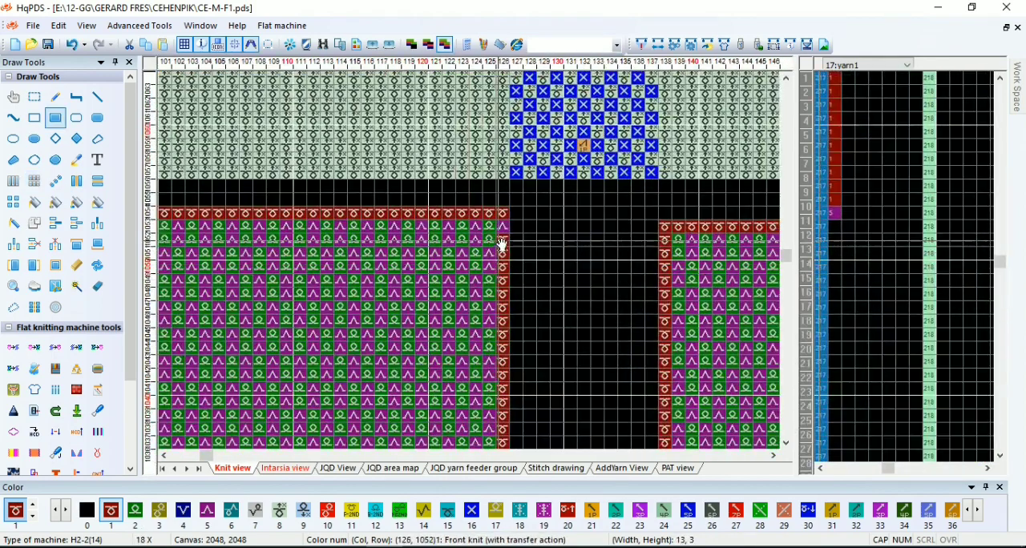
pyautogui.rightClick(490, 246)
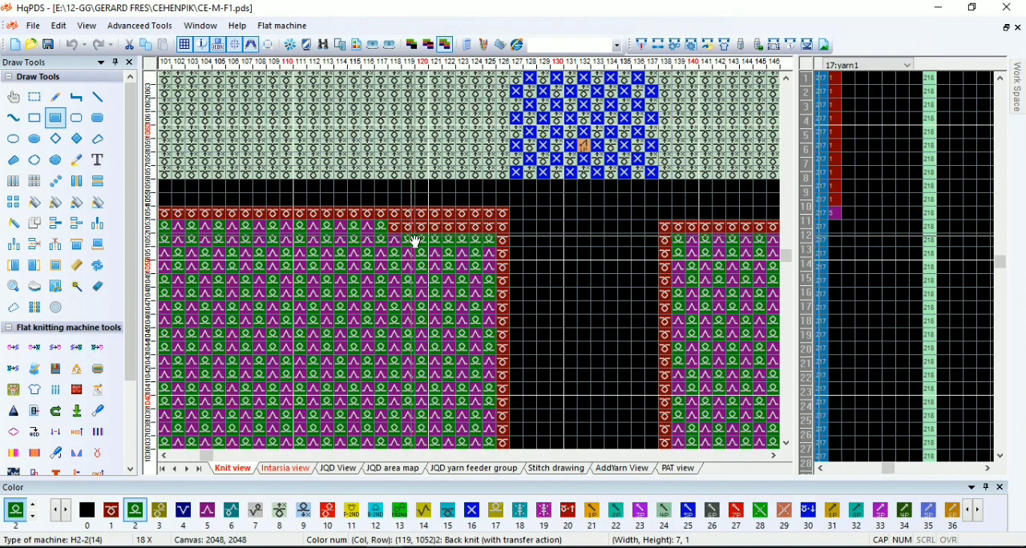
pyautogui.moveTo(424, 244); pyautogui.dragTo(525, 303)
pyautogui.scroll(-5, 222, 248)
pyautogui.scroll(1, 344, 255)
pyautogui.scroll(-2, 653, 240)
pyautogui.scroll(1, 468, 233)
pyautogui.scroll(2, 559, 307)
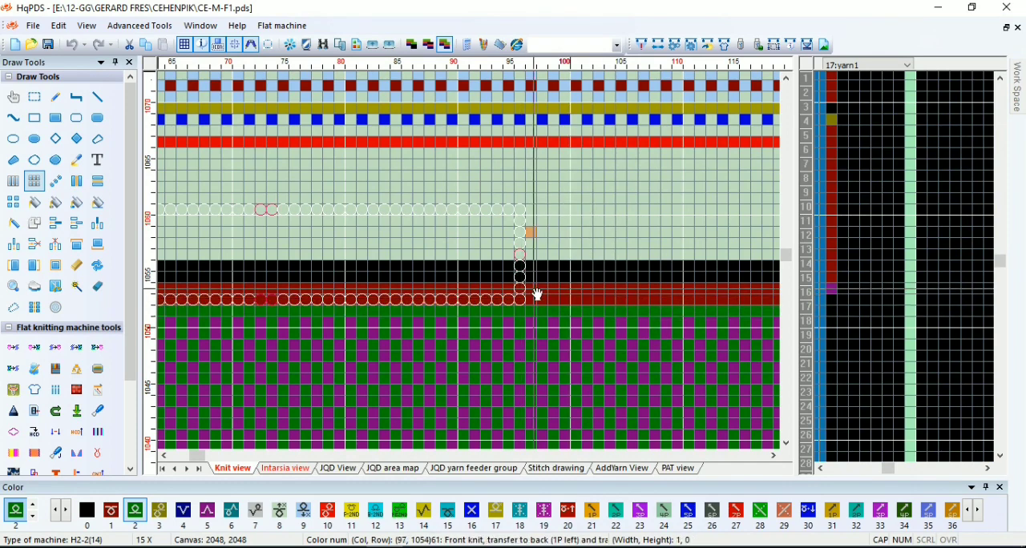
# Copy neighbouring checker stitches over the mark in the centre block above the neck opening
pyautogui.moveTo(533, 213); pyautogui.dragTo(699, 299)
pyautogui.scroll(-4, 698, 300)
pyautogui.scroll(2, 625, 265)
pyautogui.moveTo(485, 270); pyautogui.dragTo(580, 251)
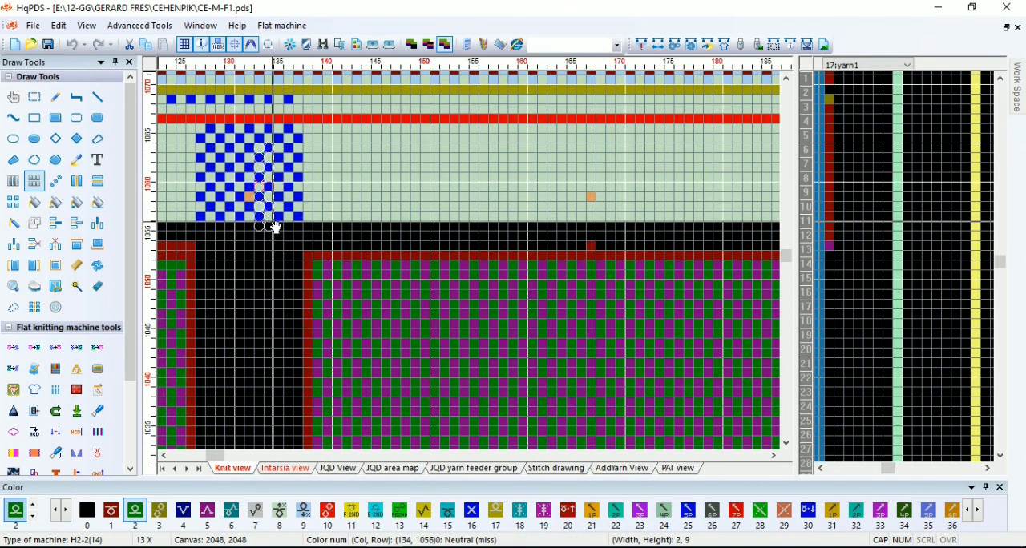
pyautogui.moveTo(251, 212); pyautogui.dragTo(250, 212)
# Finish the top of the right shoulder with two full rows of colour 1 and one row of colour 2 beneath them
pyautogui.scroll(-2, 625, 261)
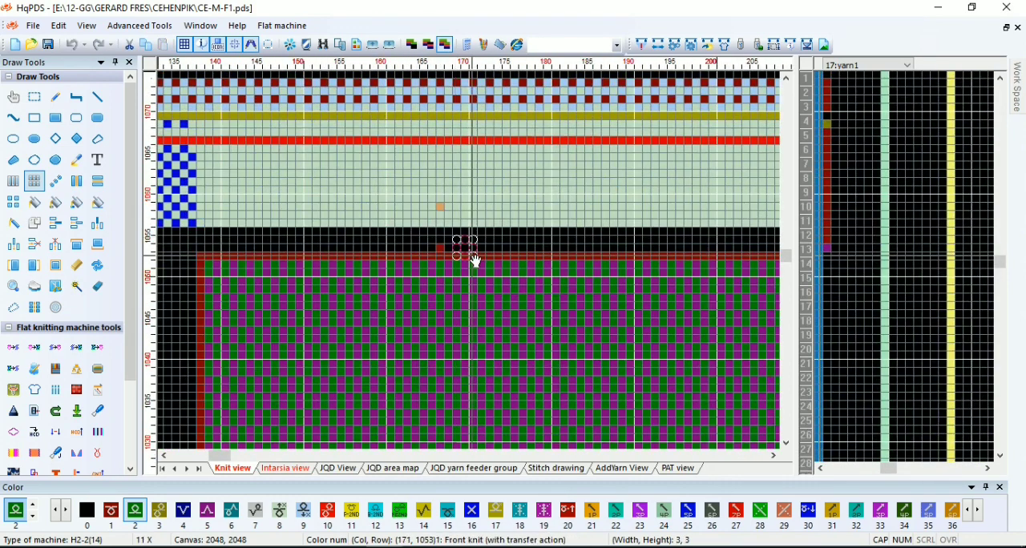
pyautogui.scroll(3, 433, 253)
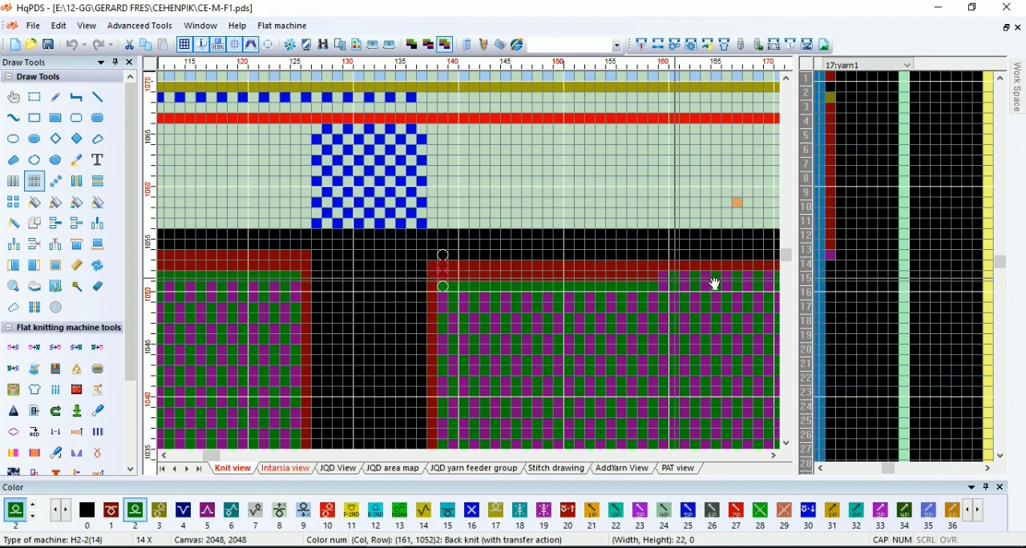
pyautogui.scroll(-2, 584, 265)
pyautogui.scroll(1, 473, 266)
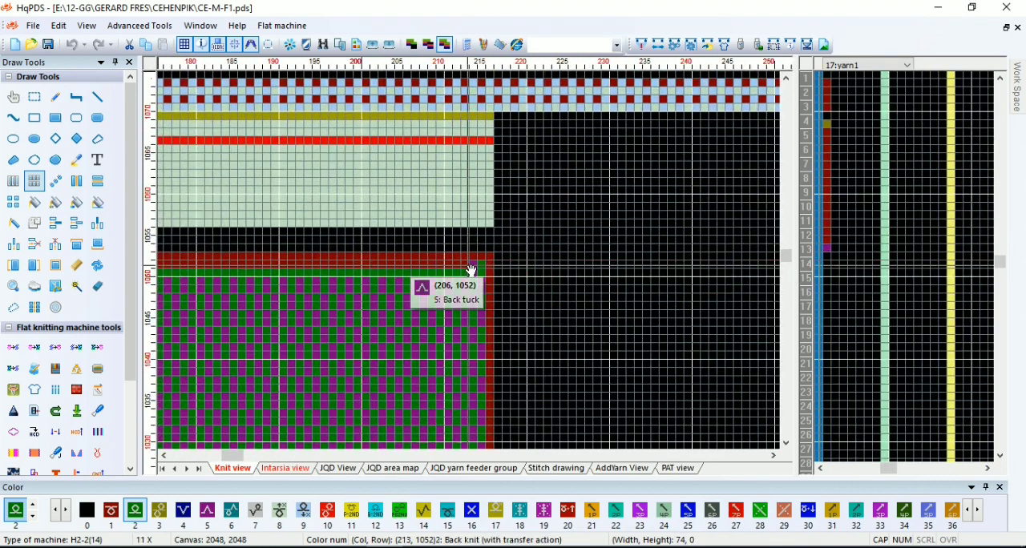
pyautogui.scroll(-4, 471, 268)
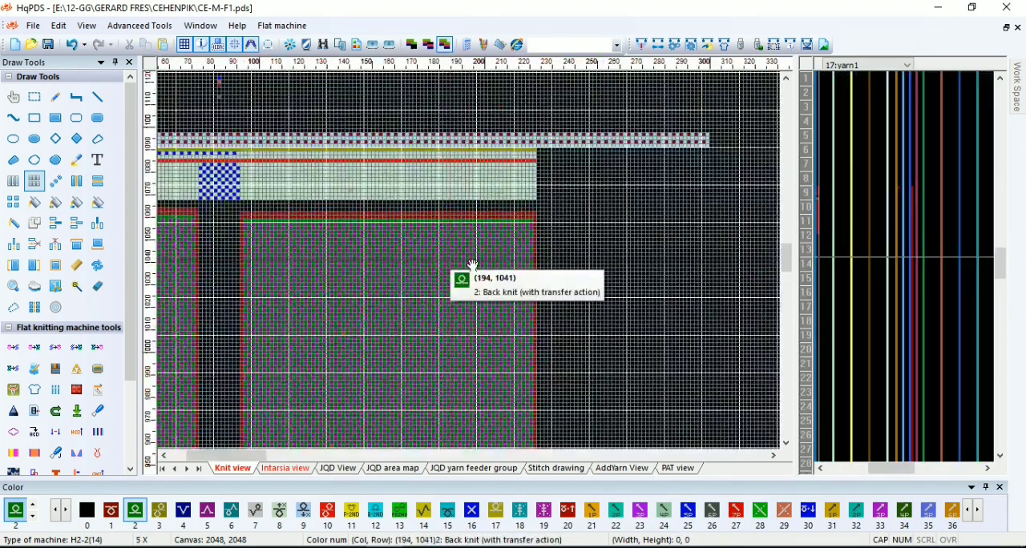
# Delete row 1069, the row of alternating blue stitches just beneath the olive row above the neck opening
pyautogui.scroll(-4, 471, 269)
pyautogui.scroll(1, 419, 270)
pyautogui.scroll(-1, 292, 284)
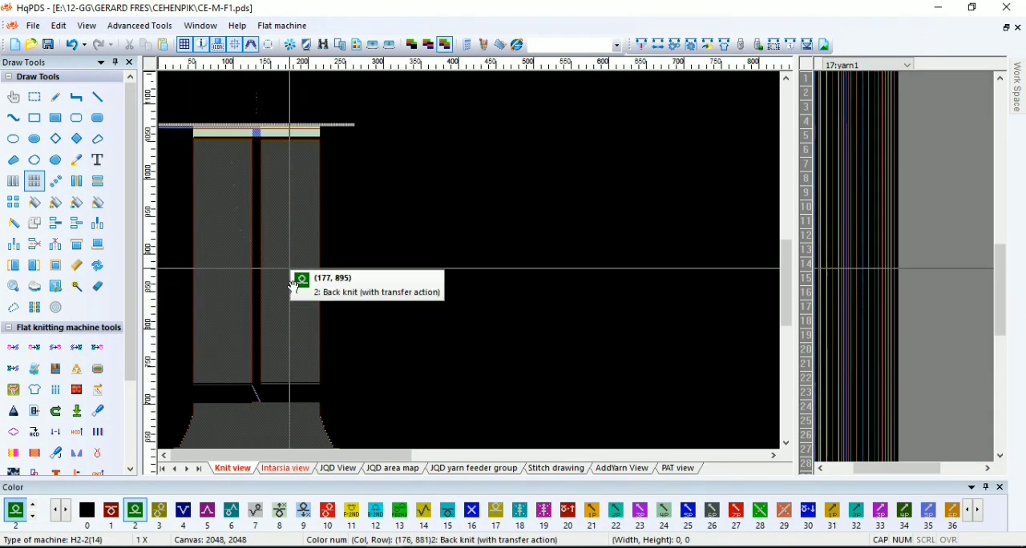
pyautogui.scroll(1, 292, 284)
pyautogui.scroll(1, 297, 343)
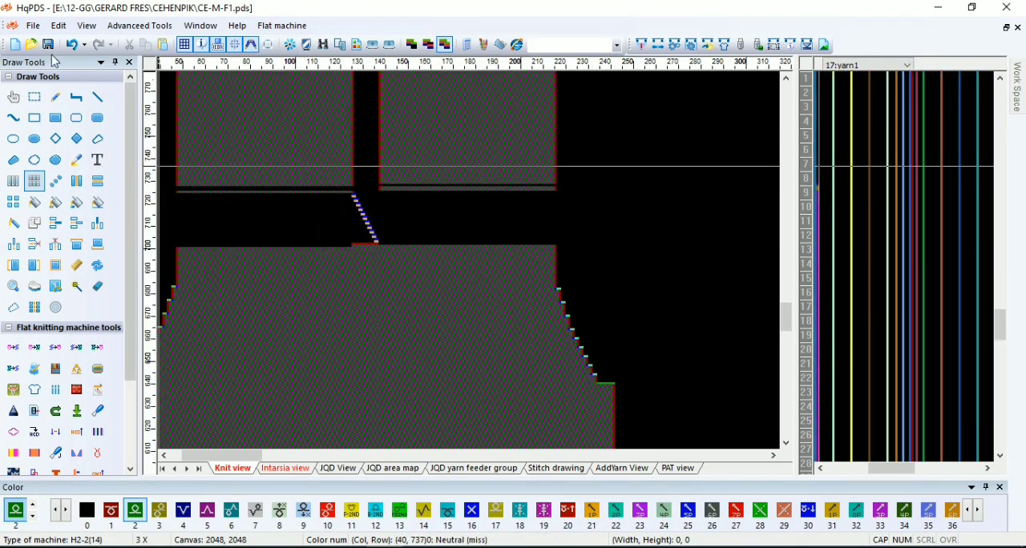
pyautogui.click(691, 44)
pyautogui.click(375, 176)
pyautogui.click(239, 441)
pyautogui.scroll(-2, 373, 269)
pyautogui.moveTo(241, 92); pyautogui.dragTo(262, 208)
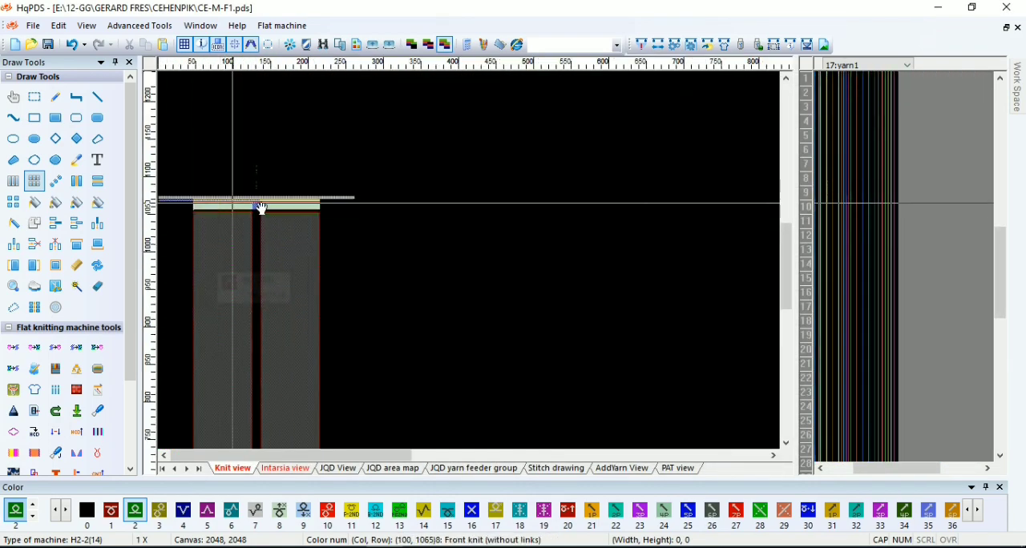
pyautogui.scroll(5, 473, 257)
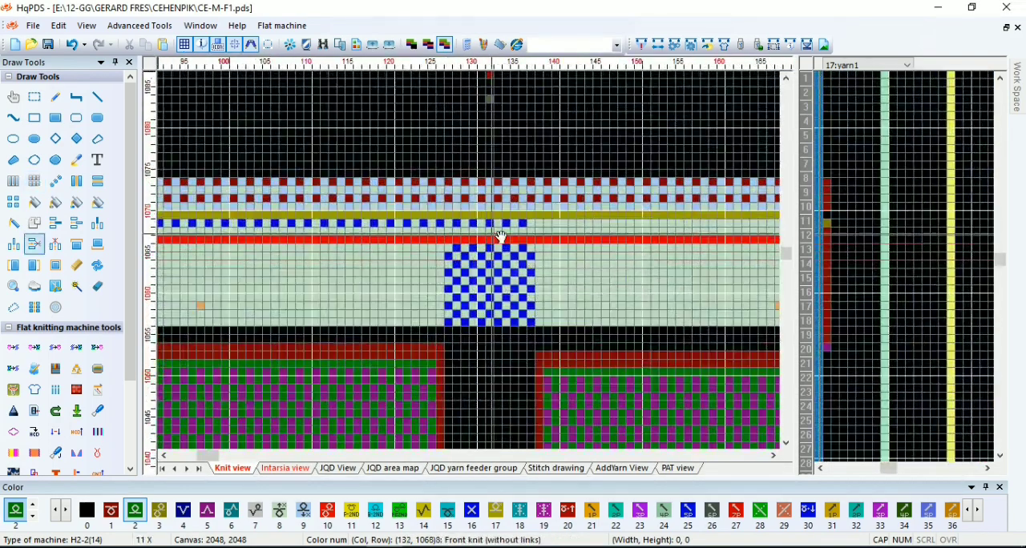
pyautogui.scroll(1, 473, 265)
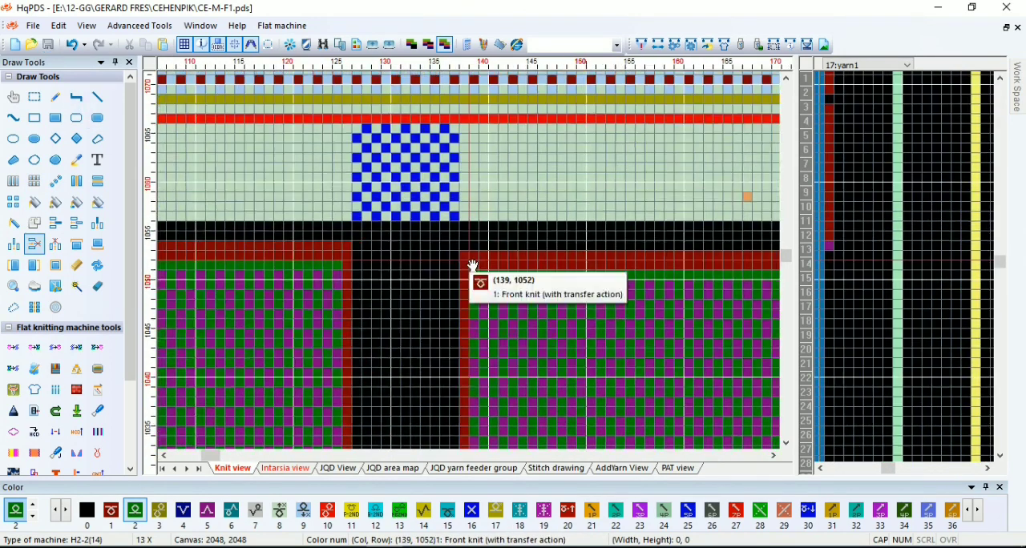
# Copy the two colour 1 rows on top of the right shoulder to the stitch drawing and fill them with colour 12
pyautogui.scroll(2, 344, 245)
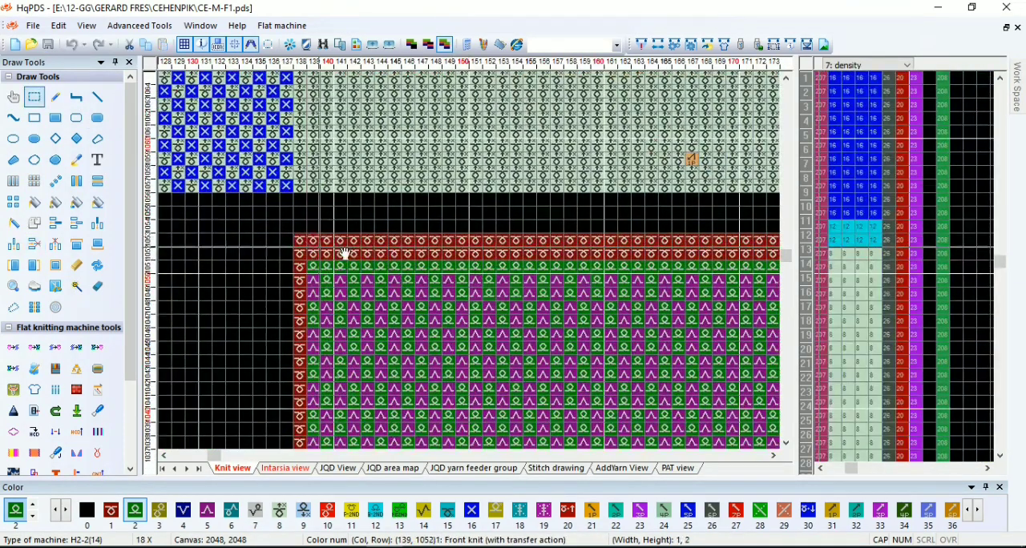
pyautogui.moveTo(299, 245); pyautogui.dragTo(477, 224)
pyautogui.scroll(-3, 721, 273)
pyautogui.rightClick(477, 224)
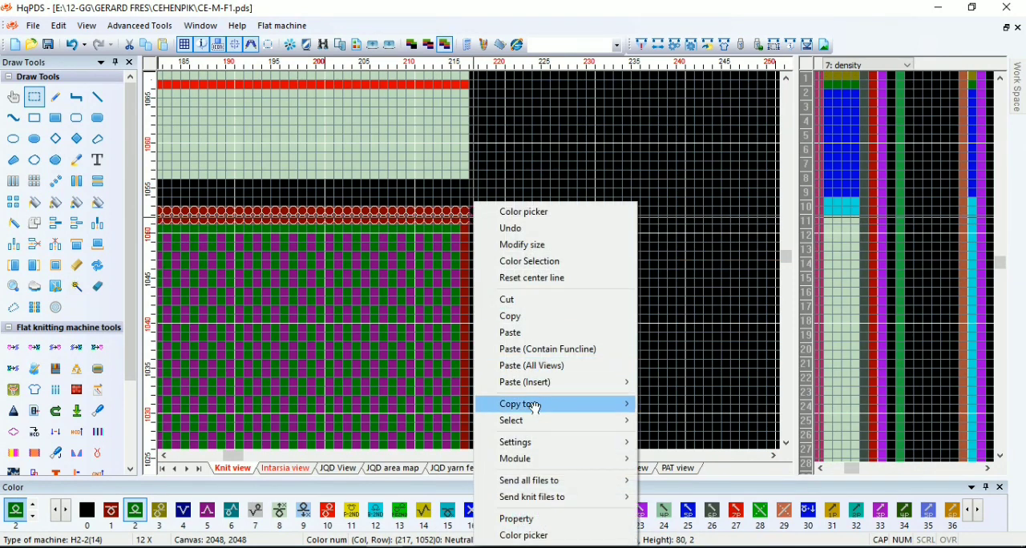
pyautogui.moveTo(553, 404)
pyautogui.click(688, 509)
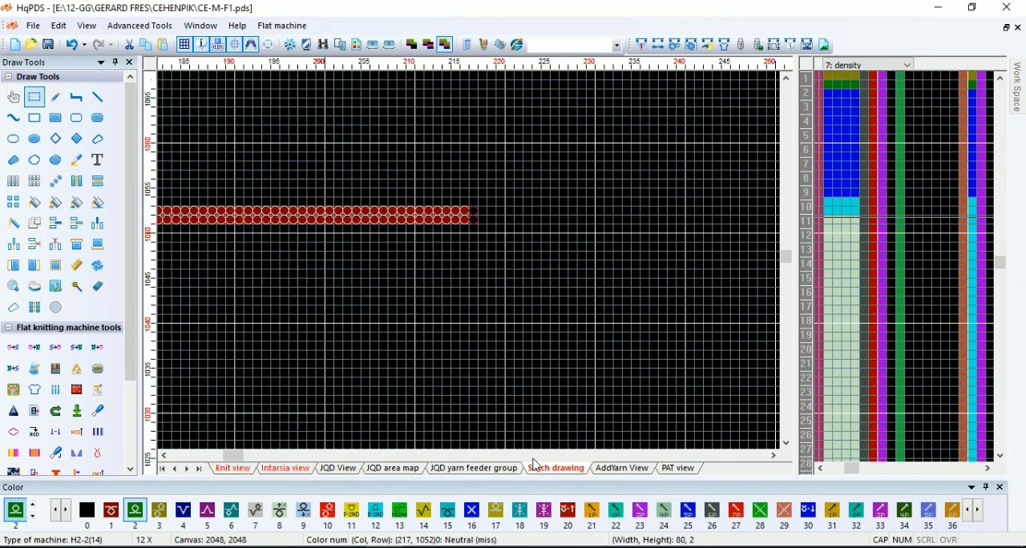
pyautogui.scroll(-7, 461, 274)
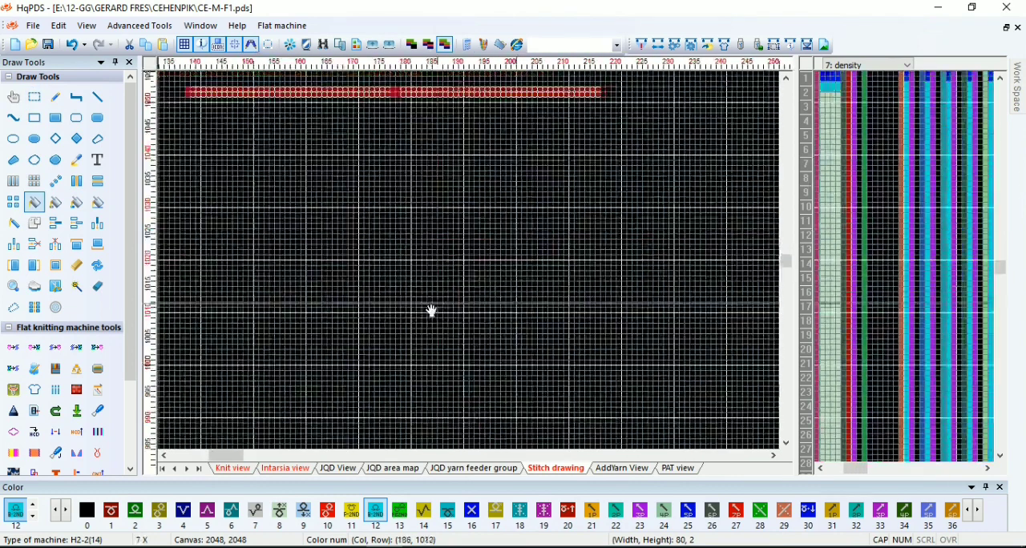
pyautogui.click(480, 126)
# Compile the front with the current compilation options and close the compiling report
pyautogui.click(641, 45)
pyautogui.click(626, 506)
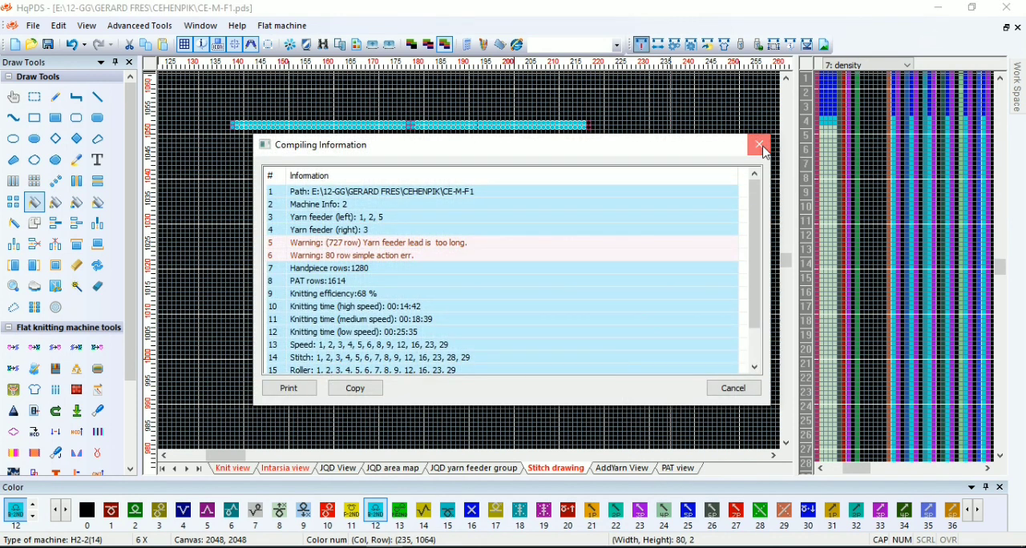
pyautogui.click(762, 148)
# Enter colour 3 in the yarn1 function line at row 699, near the top of the body in the knit view
pyautogui.click(228, 470)
pyautogui.scroll(-2, 293, 325)
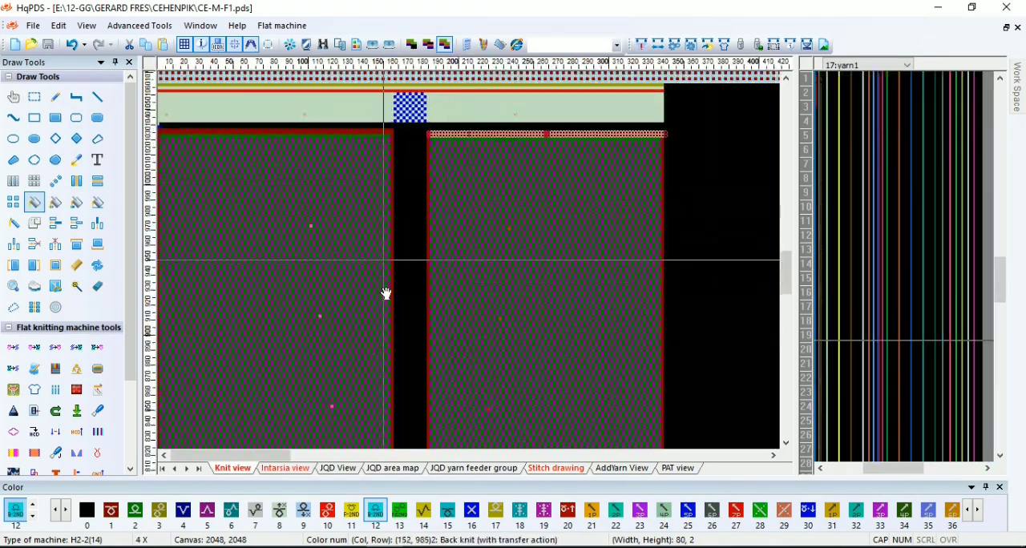
pyautogui.scroll(-3, 385, 294)
pyautogui.scroll(-1, 327, 426)
pyautogui.scroll(5, 311, 281)
pyautogui.scroll(7, 474, 261)
pyautogui.press('3')
pyautogui.press('p')
pyautogui.click(875, 222)
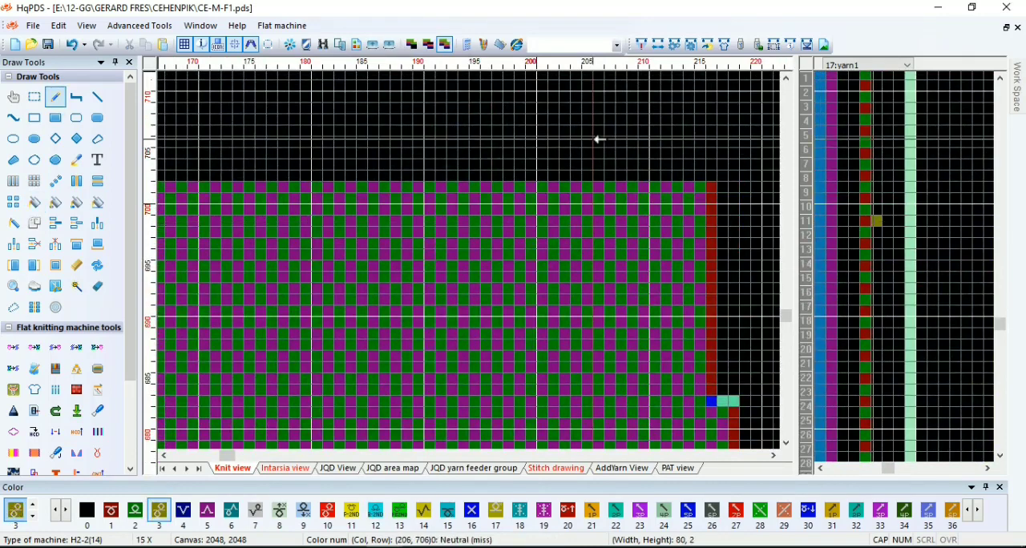
# Recompile the front, checking the automatic processing options first, and follow the yarn feeder warning in the report
pyautogui.click(640, 46)
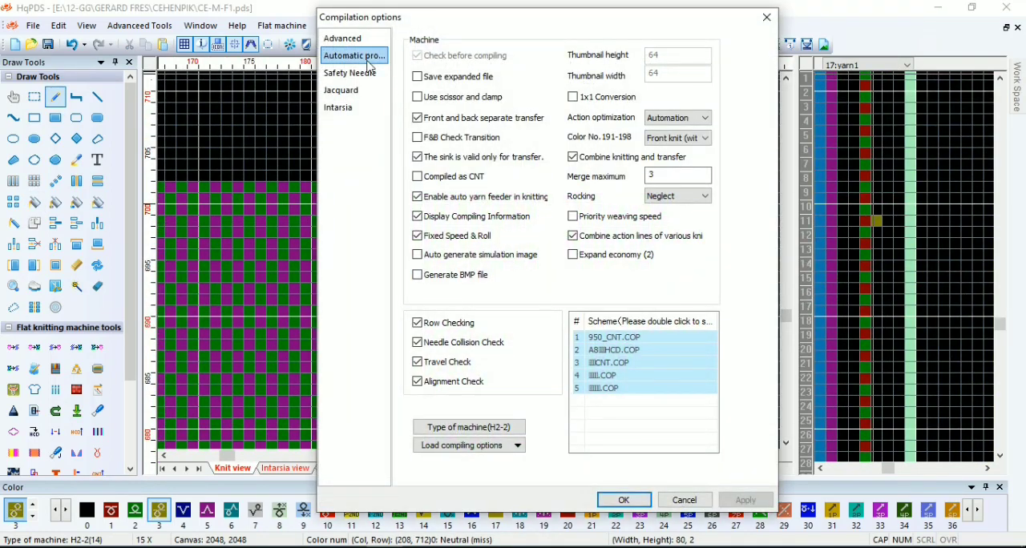
pyautogui.click(367, 61)
pyautogui.click(622, 500)
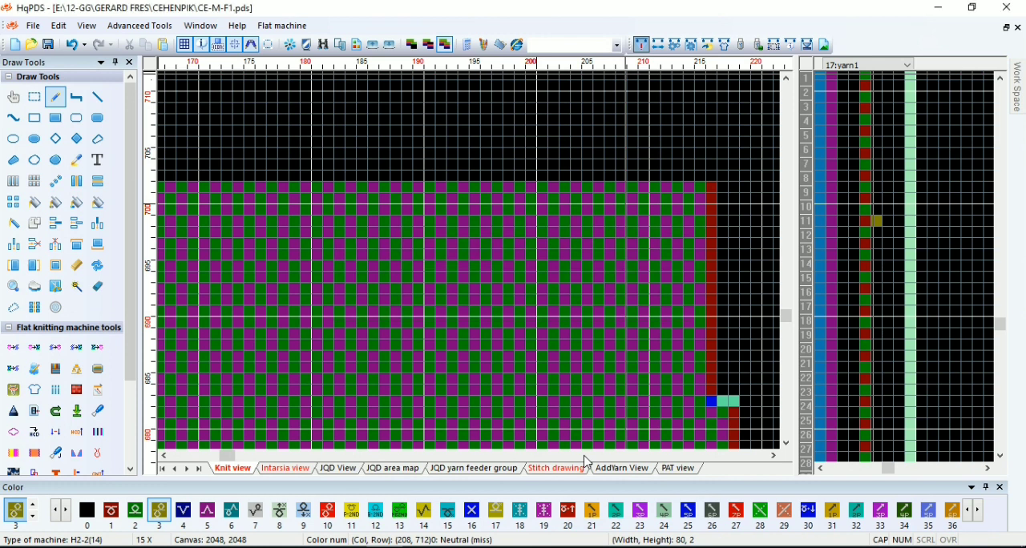
pyautogui.click(479, 246)
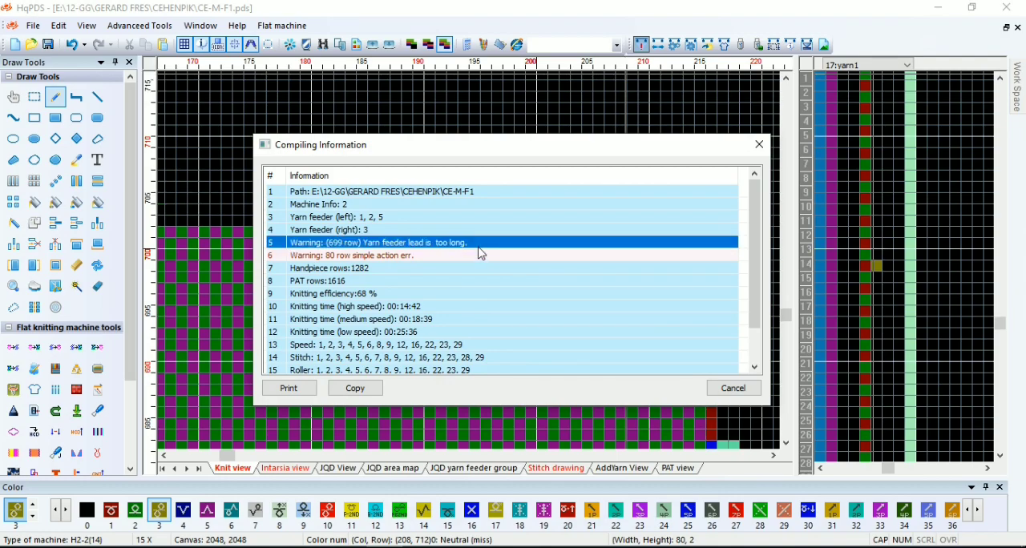
pyautogui.click(758, 145)
# Enter yarn 3 in the yarn1 function line at row 4 and clear the entry in row 3
pyautogui.moveTo(786, 317); pyautogui.dragTo(786, 431)
pyautogui.scroll(-3, 721, 284)
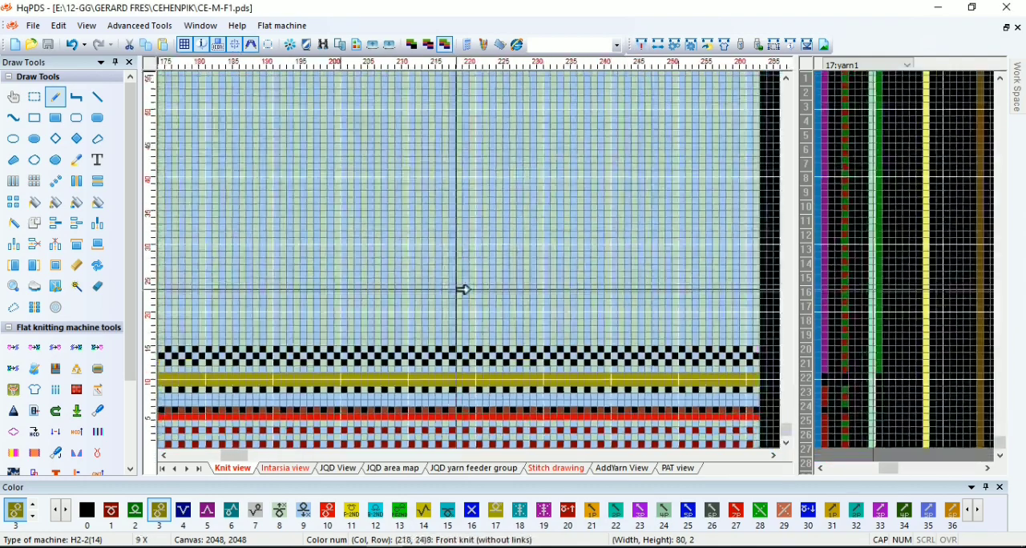
pyautogui.scroll(1, 473, 201)
pyautogui.scroll(-5, 449, 240)
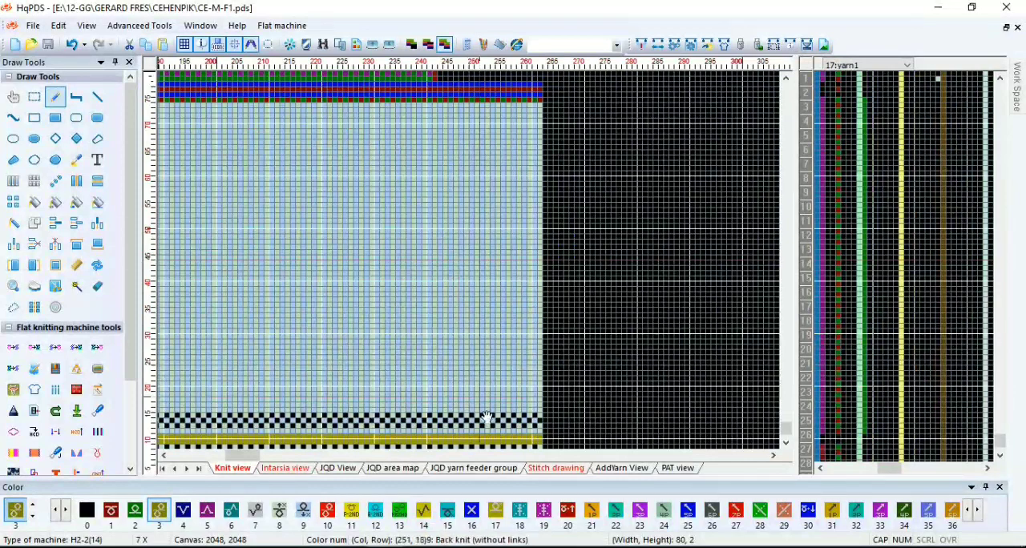
pyautogui.scroll(2, 481, 385)
pyautogui.scroll(1, 476, 333)
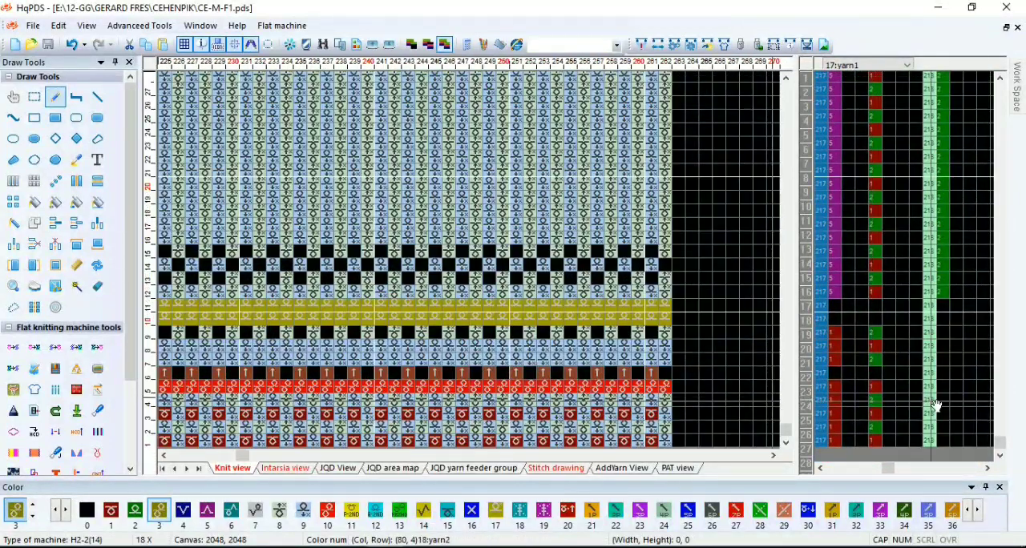
pyautogui.click(889, 404)
pyautogui.rightClick(888, 412)
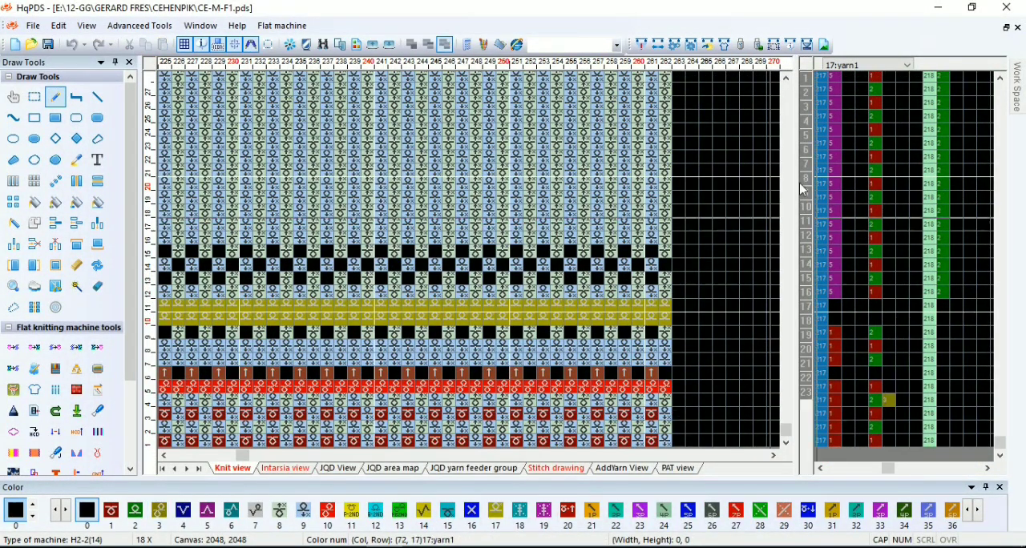
# Compile the front again with the moved yarn 3 entry and close the compiling report
pyautogui.click(644, 47)
pyautogui.click(624, 499)
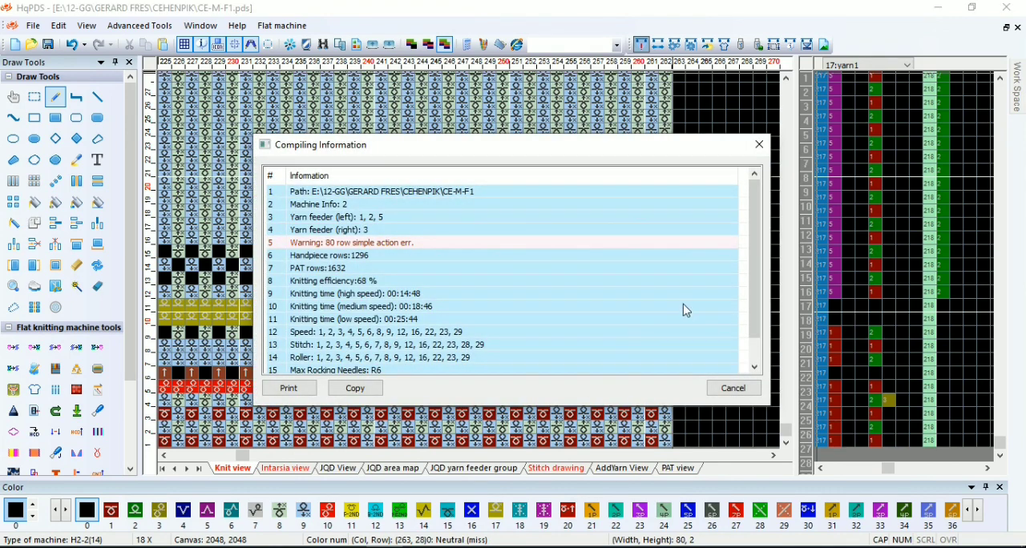
pyautogui.click(758, 145)
pyautogui.scroll(-5, 473, 240)
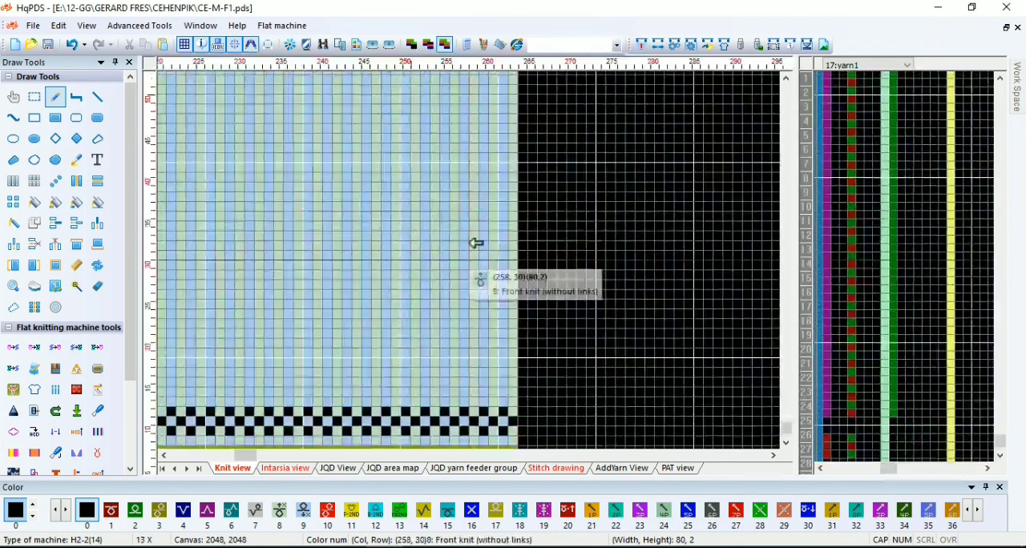
pyautogui.scroll(-2, 472, 309)
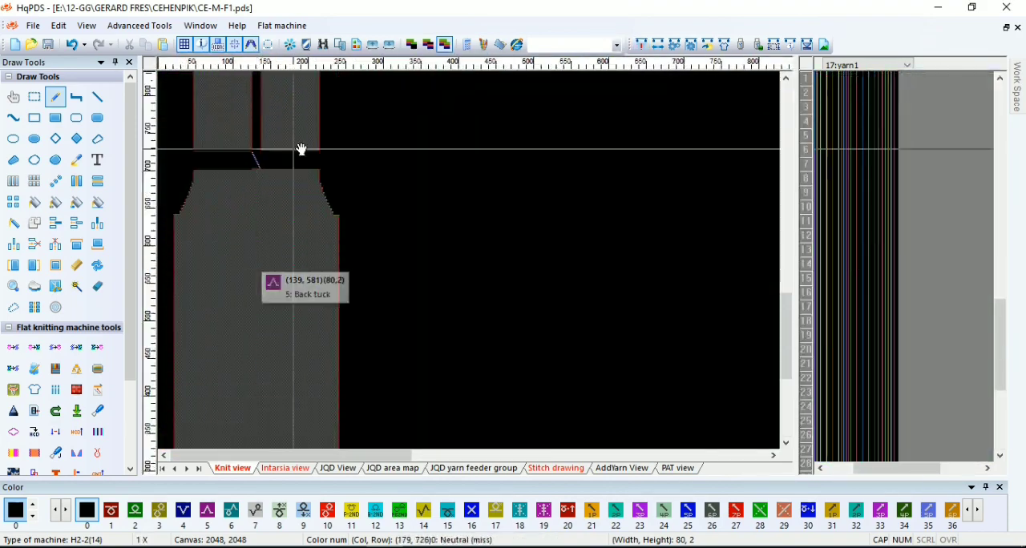
pyautogui.scroll(4, 299, 150)
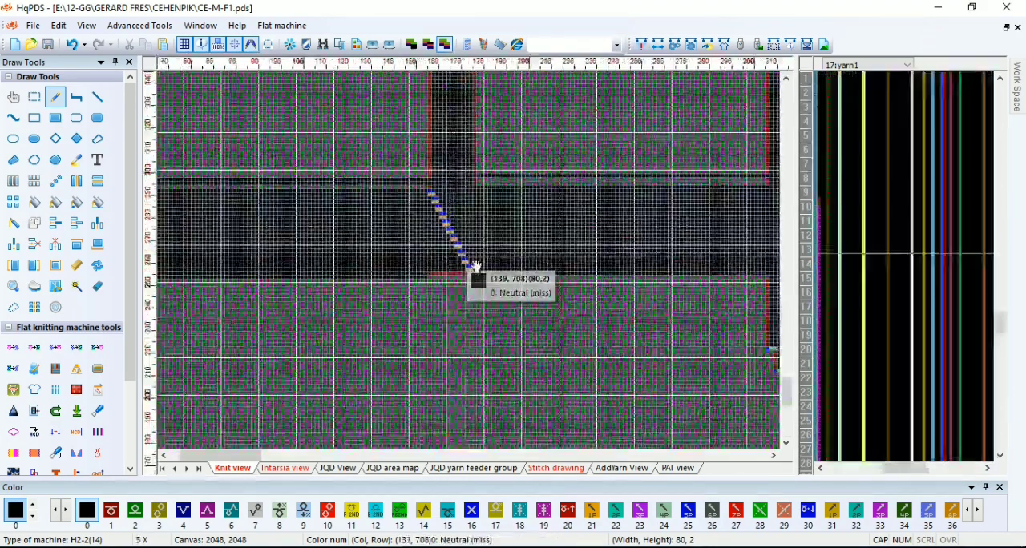
pyautogui.scroll(-3, 471, 272)
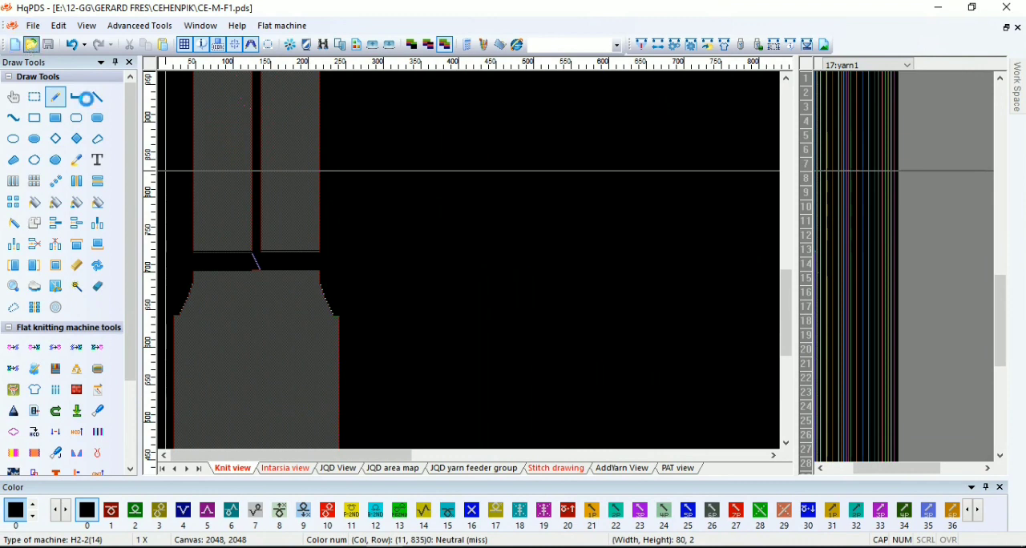
# Open BIG-B from the CEHENPIK folder and save it as BIG-S, replacing the existing file
pyautogui.click(30, 44)
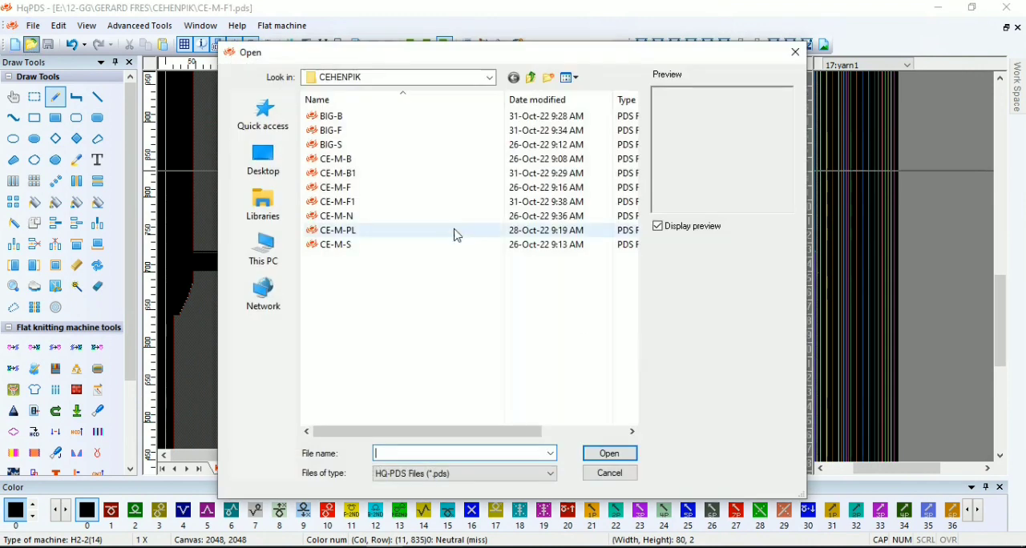
pyautogui.doubleClick(395, 119)
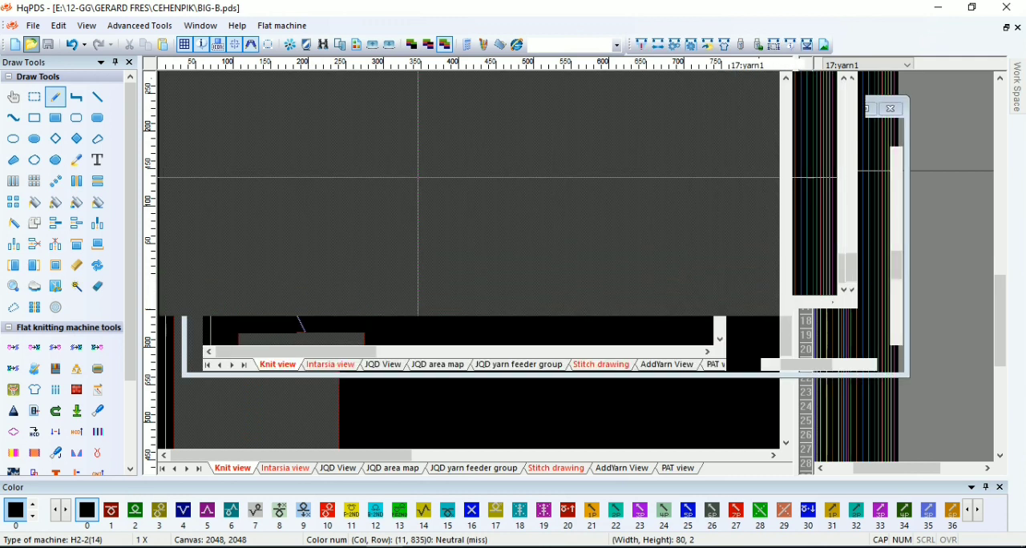
pyautogui.click(40, 27)
pyautogui.click(65, 154)
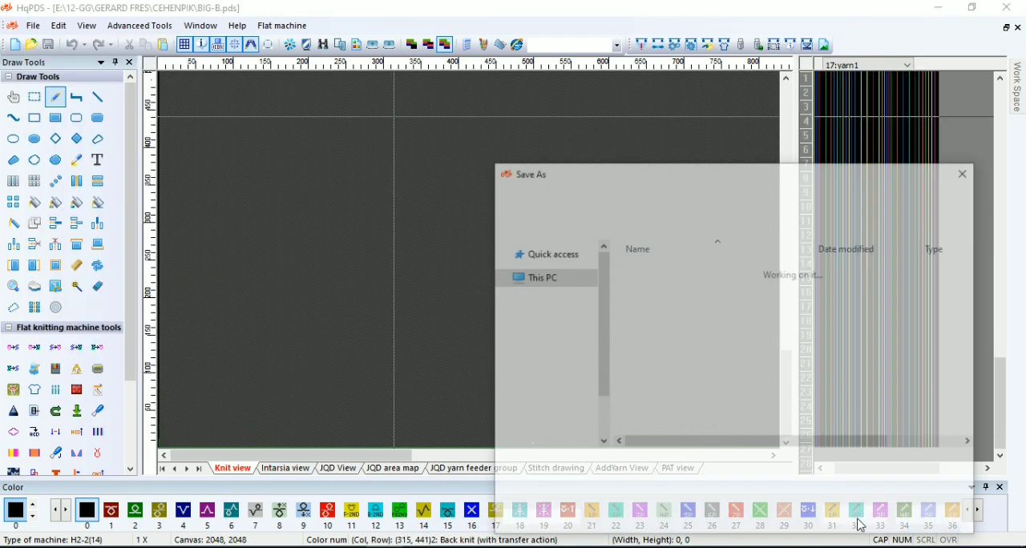
pyautogui.doubleClick(657, 302)
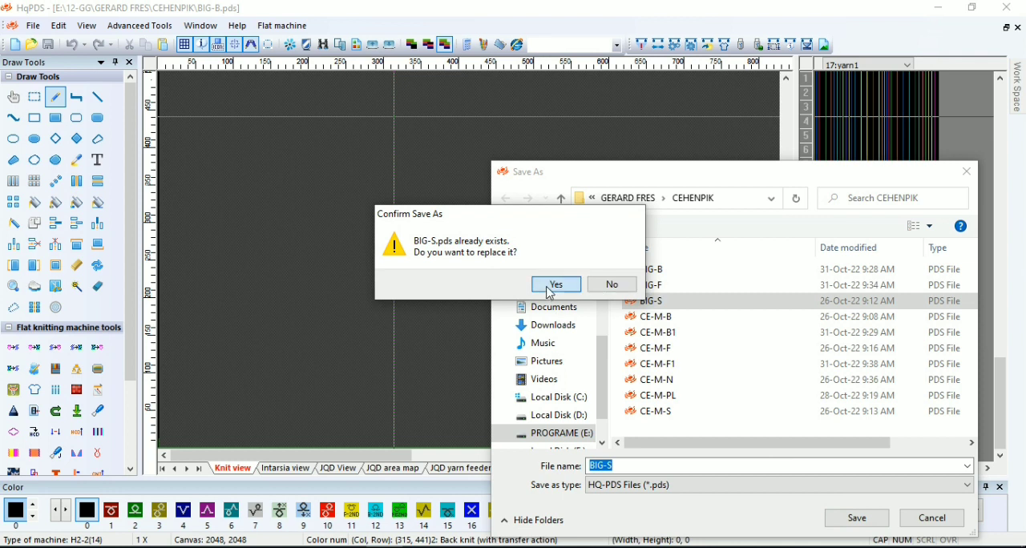
pyautogui.click(553, 286)
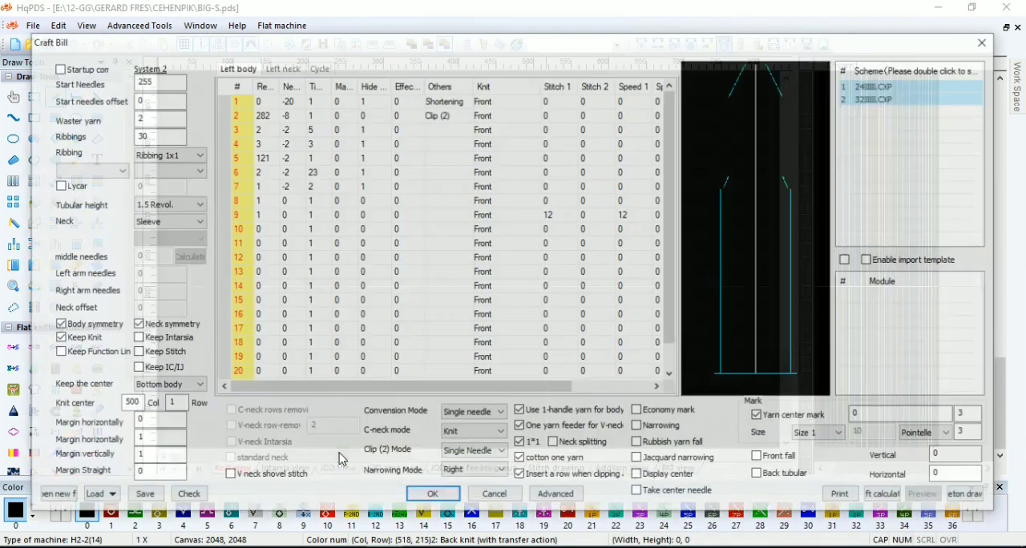
# Set the sleeve's start needles to 159, the ribbings to 29, and the Shortening row in the left body table to -17 needles
pyautogui.write('159')
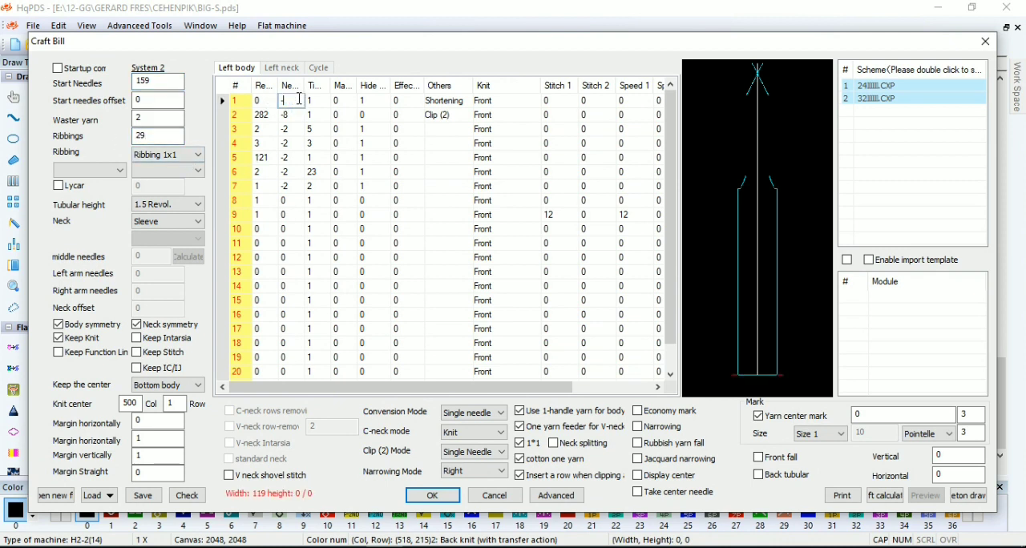
pyautogui.click(274, 116)
pyautogui.click(278, 116)
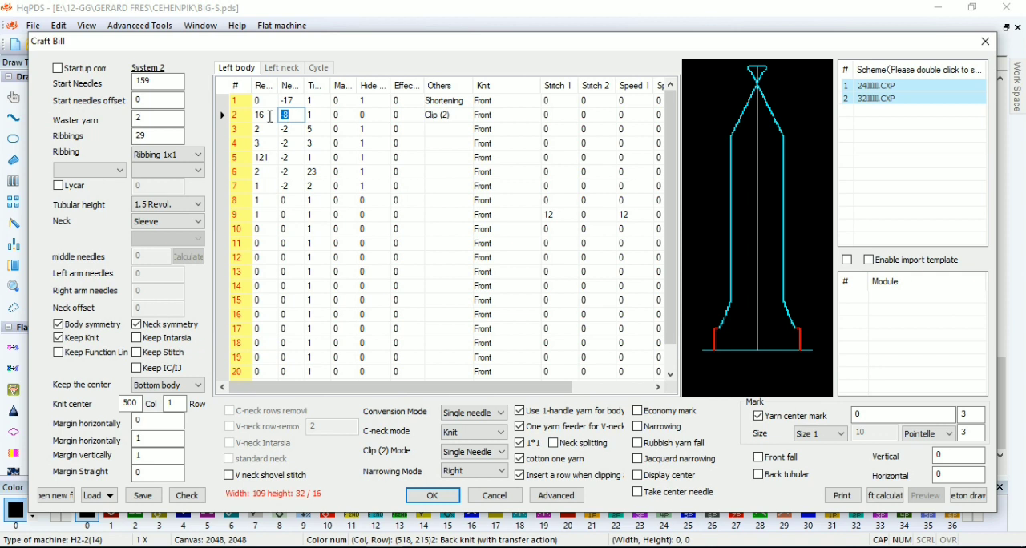
# Insert two rows above the Clip (2) row and fill row 2 with 16 revolutions, 1 needle and 3 times
pyautogui.rightClick(246, 114)
pyautogui.click(278, 231)
pyautogui.click(263, 115)
pyautogui.rightClick(241, 125)
pyautogui.click(281, 235)
pyautogui.click(313, 116)
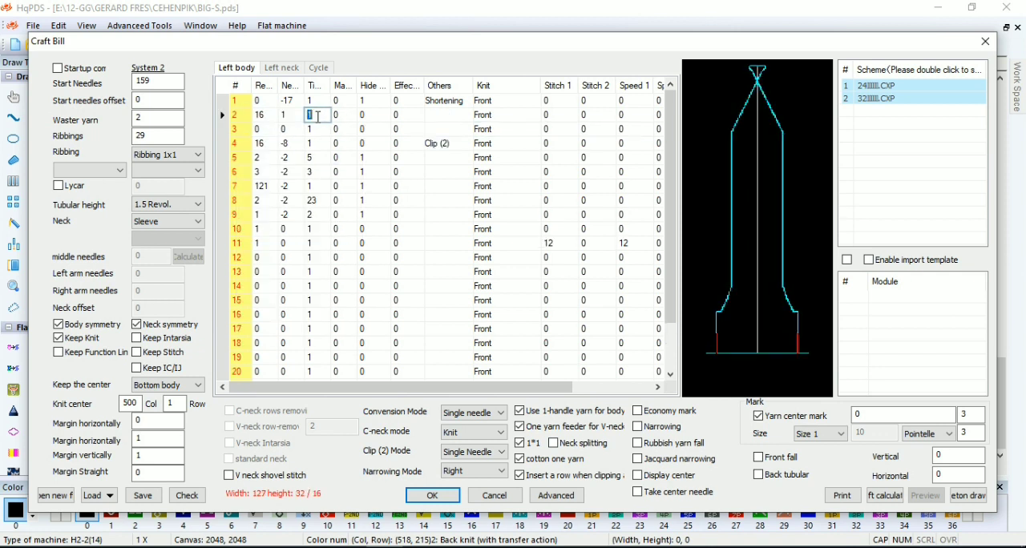
# Fill row 3 with 17 revolutions, 1 needle and 13 times, and set the Clip (2) row to 15 revolutions
pyautogui.click(263, 131)
pyautogui.write('17')
pyautogui.click(284, 131)
pyautogui.write('1')
pyautogui.click(313, 131)
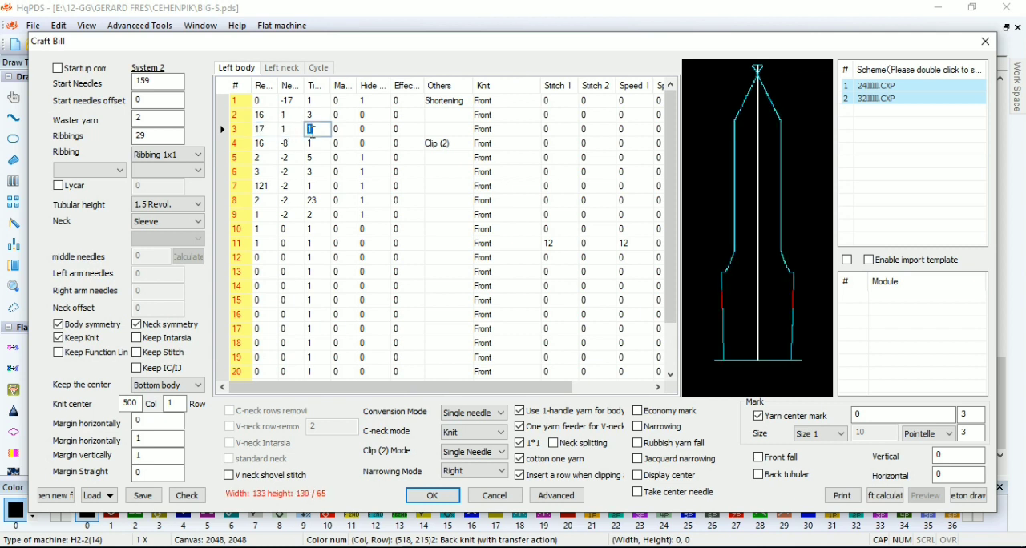
pyautogui.click(268, 145)
pyautogui.write('1')
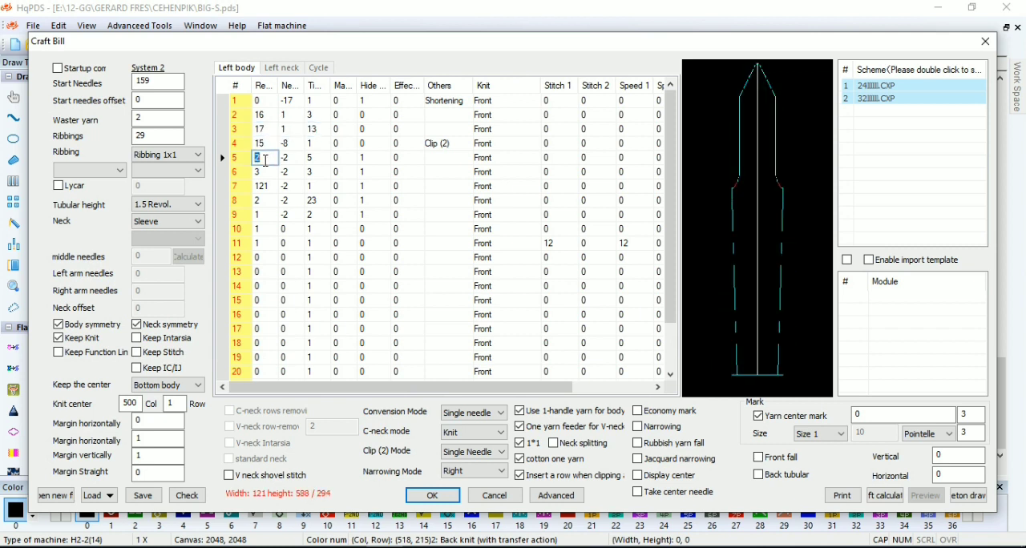
# Set row 5 to 1 time, row 6 to 8 revolutions, and row 7 to 7 revolutions and 15 times
pyautogui.click(320, 172)
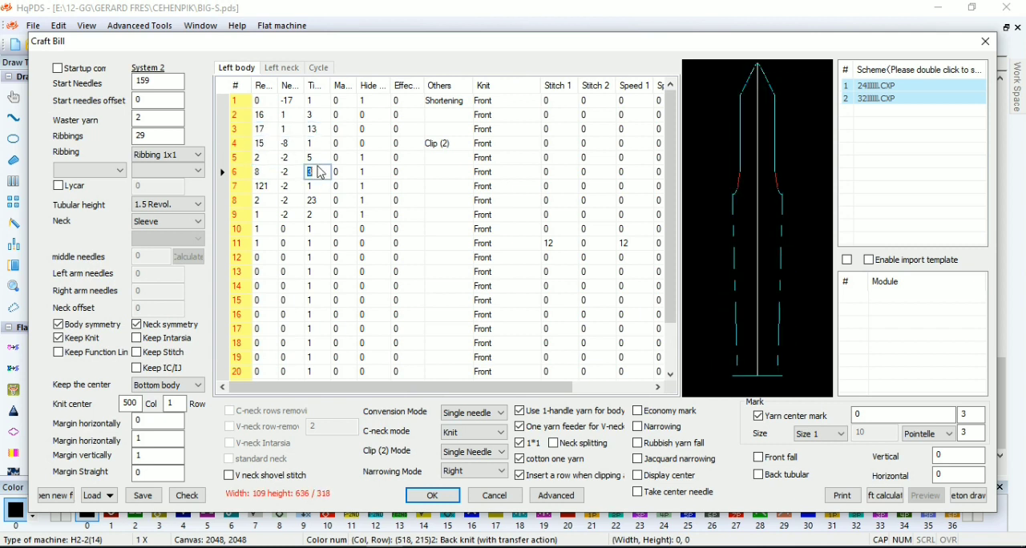
pyautogui.click(273, 187)
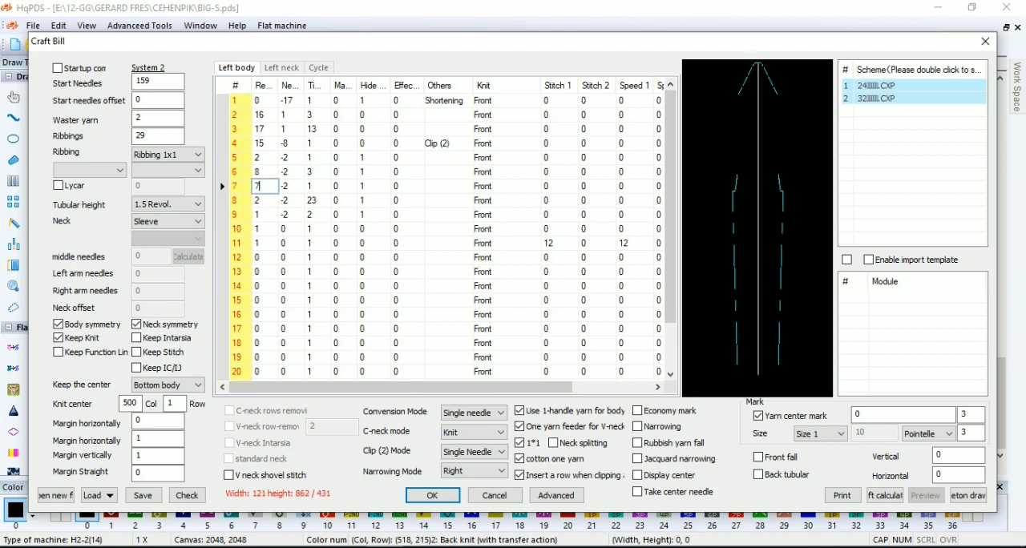
pyautogui.write('7')
pyautogui.click(295, 187)
# Delete the row with 23 times, set the new row 8 to 8 times, and delete the zero-needle row below it
pyautogui.click(268, 201)
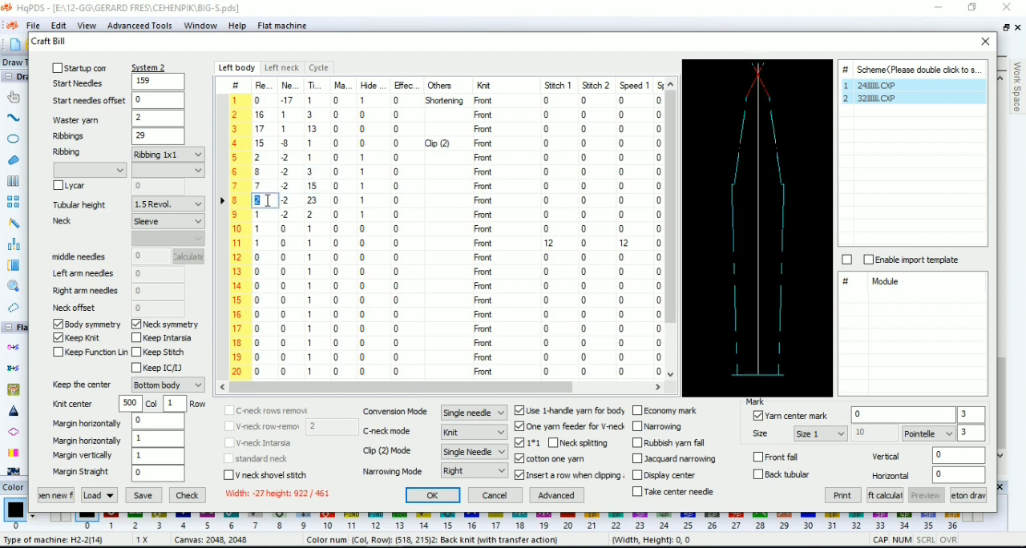
pyautogui.rightClick(232, 195)
pyautogui.click(288, 340)
pyautogui.click(312, 201)
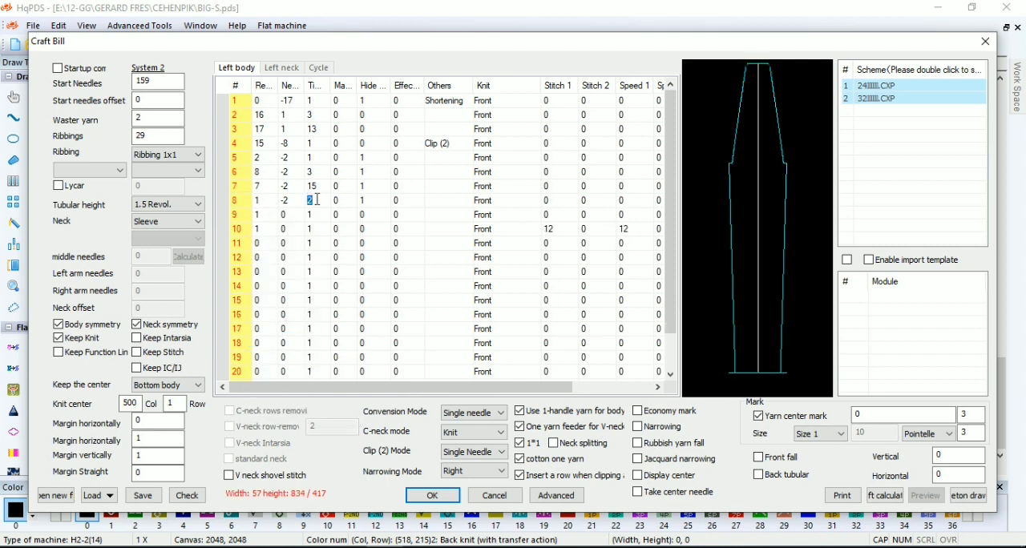
pyautogui.rightClick(252, 215)
pyautogui.click(268, 357)
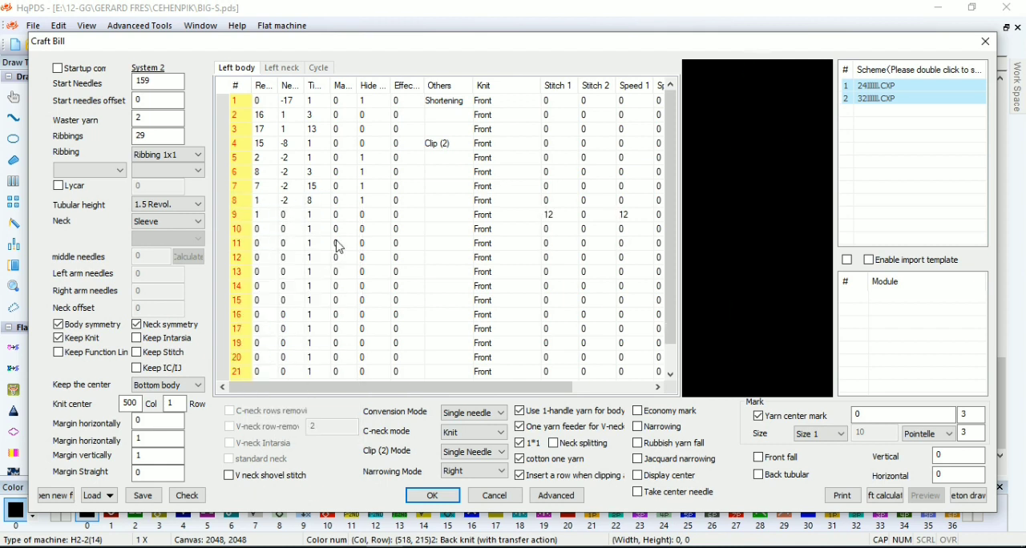
# Check the craft bill calculation, accept it and generate the sleeve shape
pyautogui.click(186, 495)
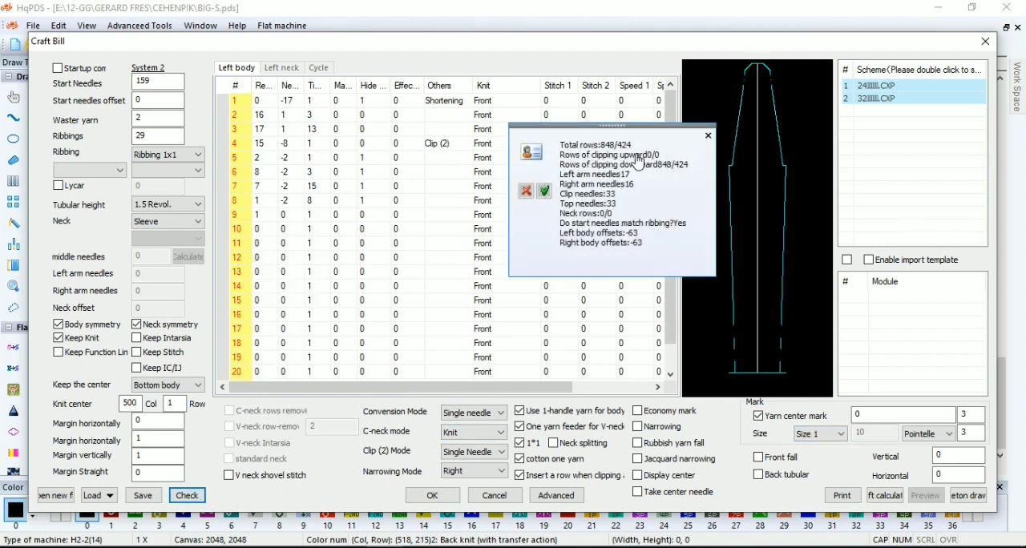
pyautogui.click(544, 191)
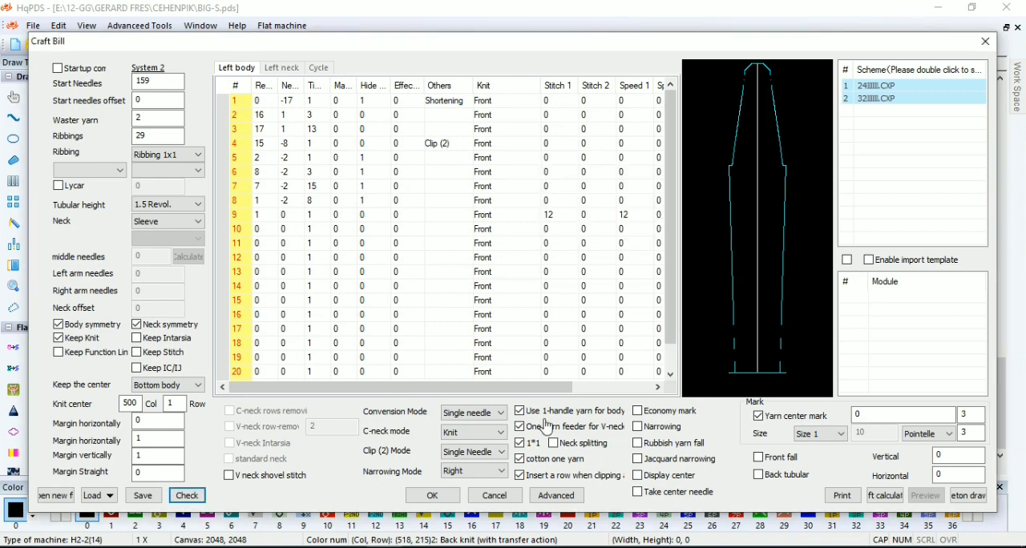
pyautogui.click(451, 500)
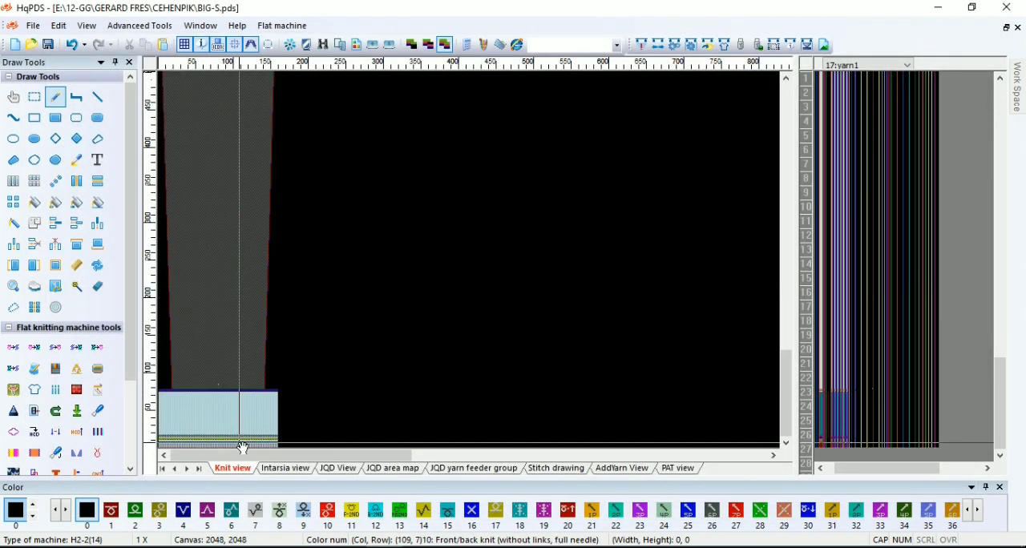
# Delete the two lowest rows of the sleeve and enter yarn 2 in the yarn2 function line along the ribbing rows
pyautogui.scroll(5, 243, 443)
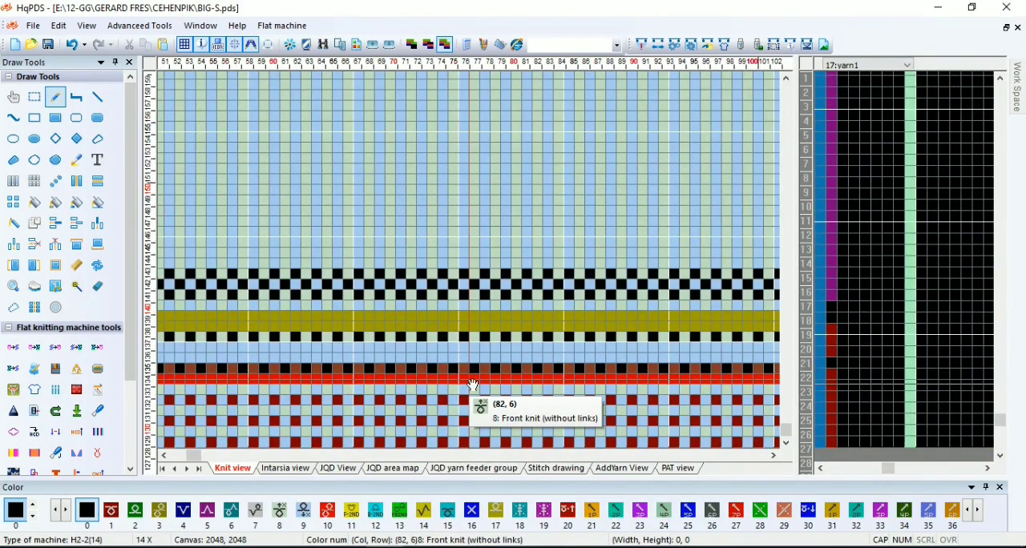
pyautogui.scroll(4, 476, 414)
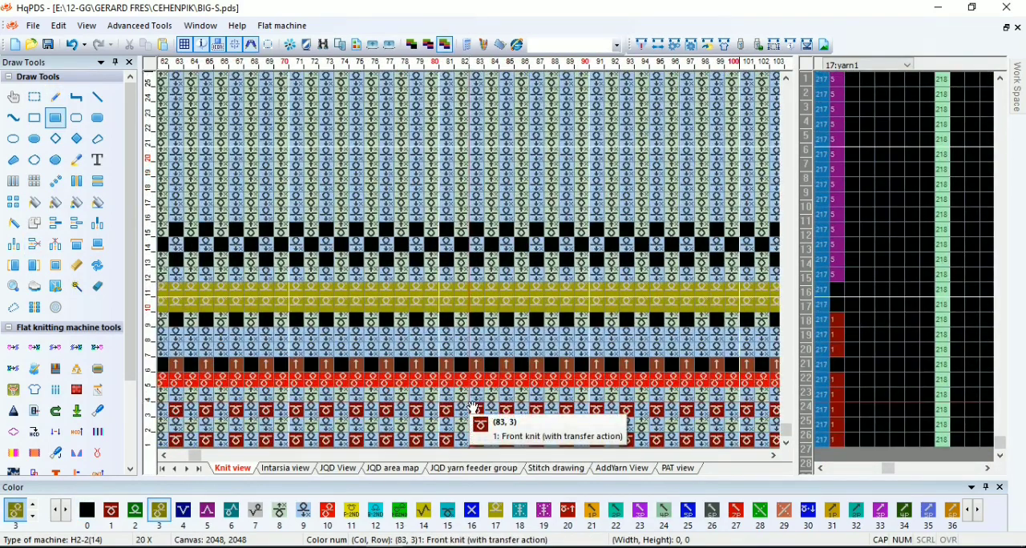
pyautogui.press('2')
pyautogui.moveTo(955, 280); pyautogui.dragTo(820, 139)
pyautogui.scroll(-7, 709, 146)
pyautogui.scroll(1, 477, 80)
pyautogui.scroll(-2, 493, 83)
pyautogui.scroll(5, 471, 240)
pyautogui.click(943, 224)
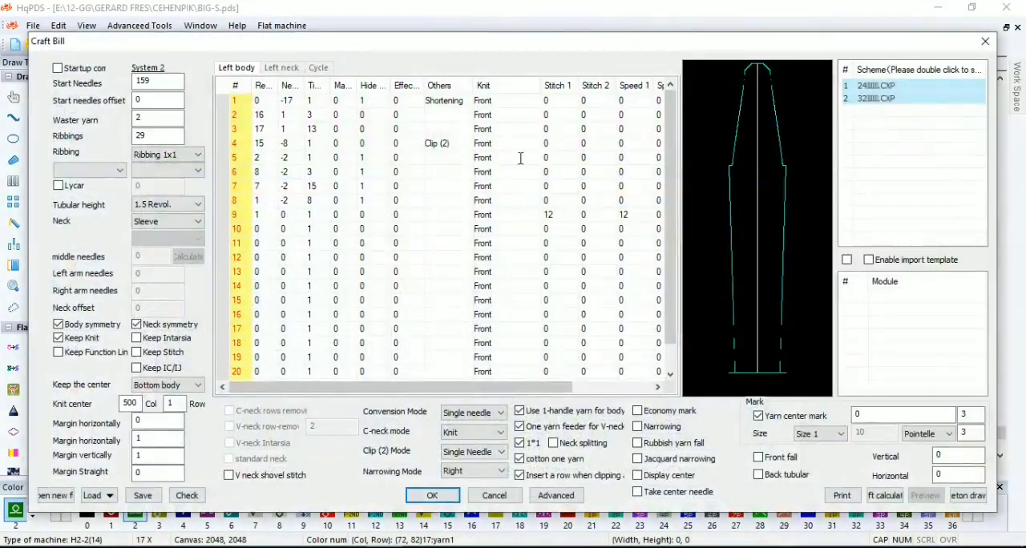
pyautogui.click(986, 42)
# Fill the last body rows at the sleeve's top edge with back knit (colour 2) and front knit (colour 1)
pyautogui.scroll(-8, 540, 206)
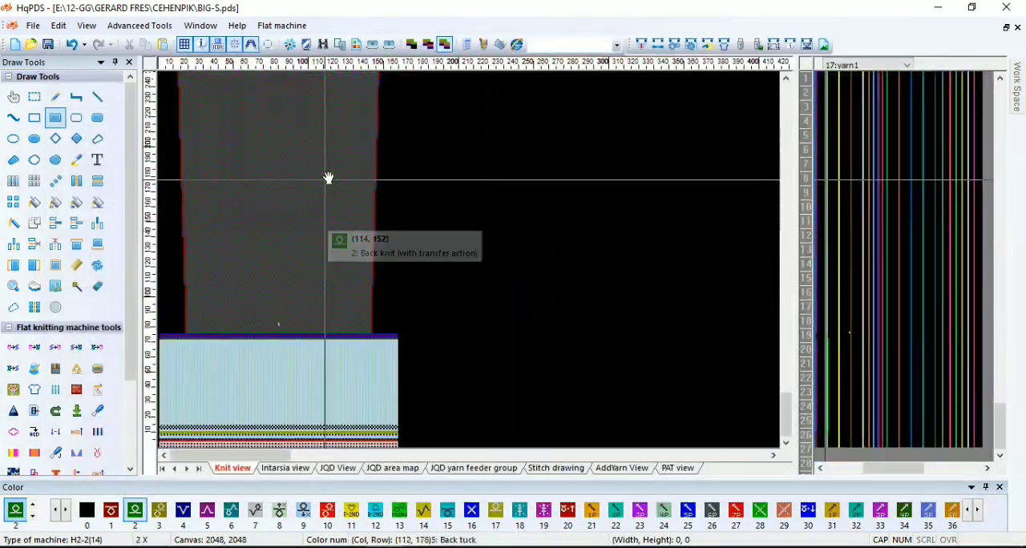
pyautogui.scroll(-1, 328, 178)
pyautogui.moveTo(245, 126); pyautogui.dragTo(241, 249)
pyautogui.scroll(1, 240, 248)
pyautogui.scroll(-1, 222, 277)
pyautogui.moveTo(266, 82); pyautogui.dragTo(424, 301)
pyautogui.scroll(6, 424, 301)
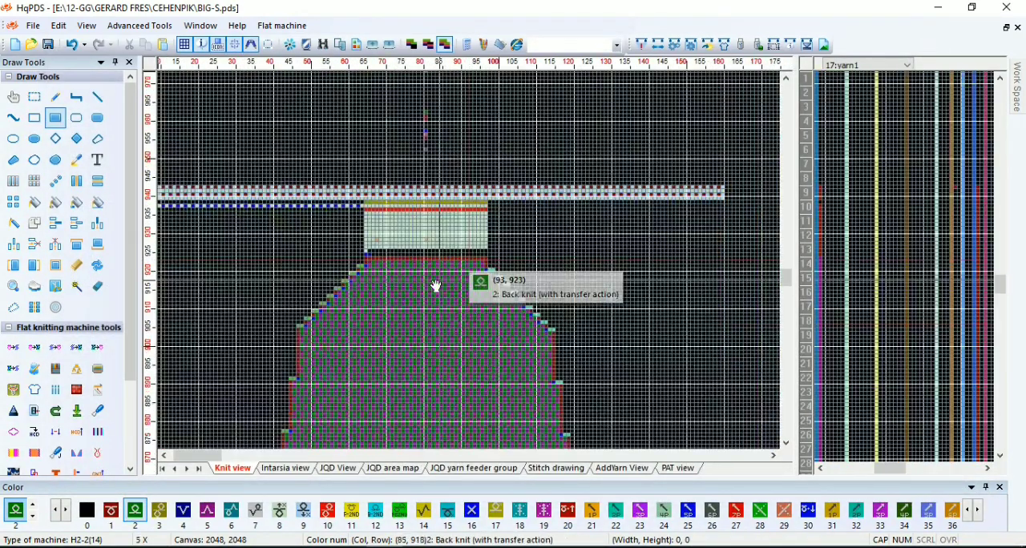
pyautogui.scroll(1, 473, 266)
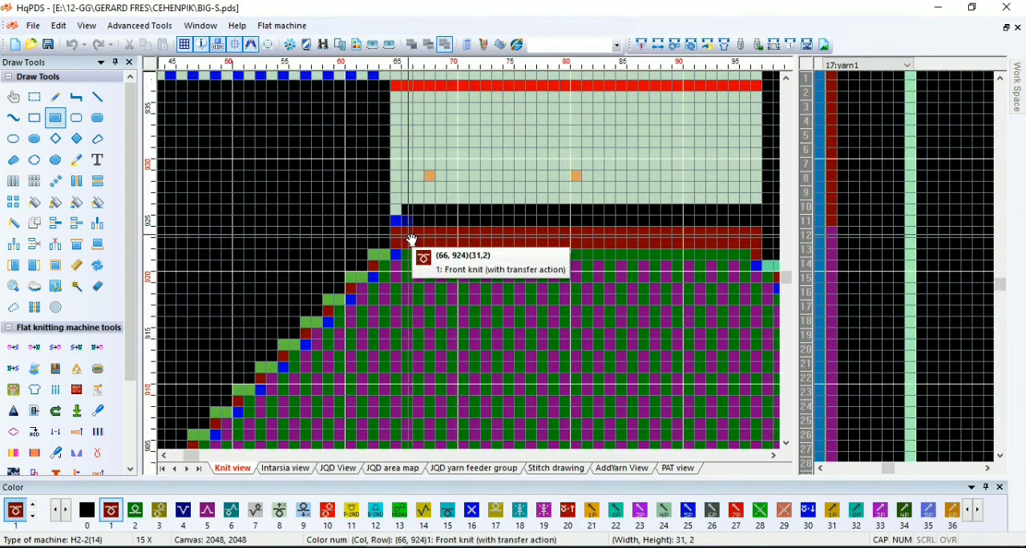
pyautogui.scroll(-3, 767, 300)
pyautogui.scroll(-3, 316, 265)
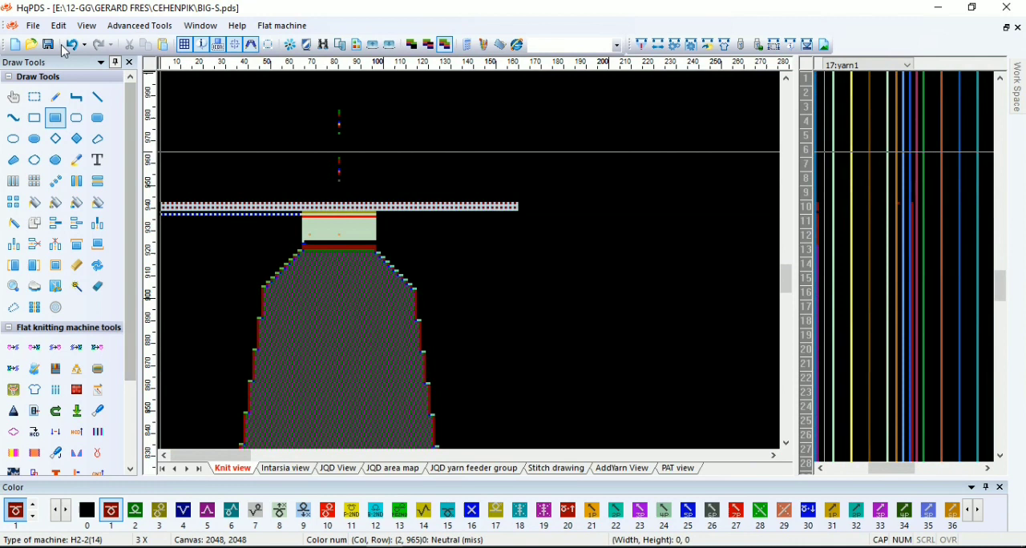
# Compile the sleeve, and undo the manual edits and the generated shape
pyautogui.click(648, 45)
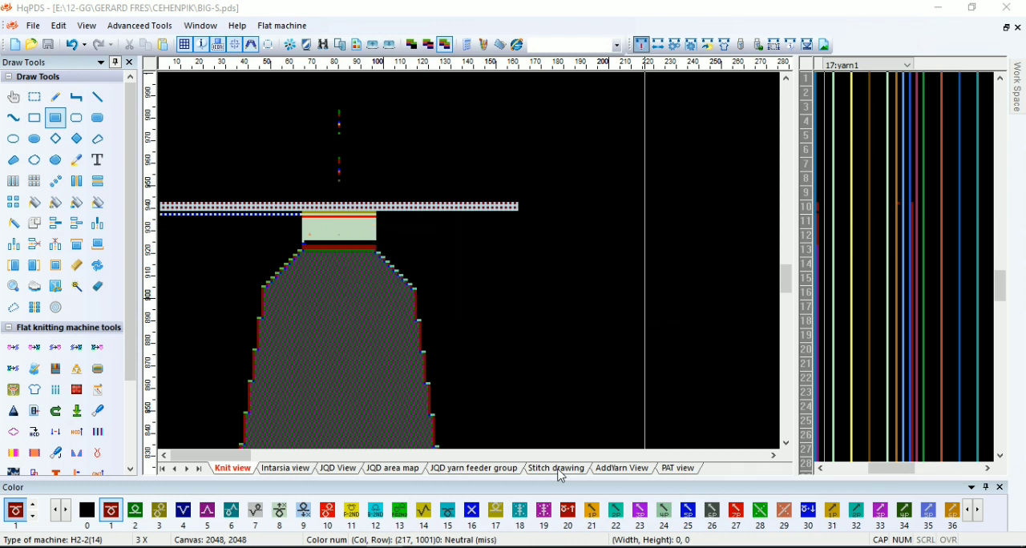
pyautogui.click(758, 140)
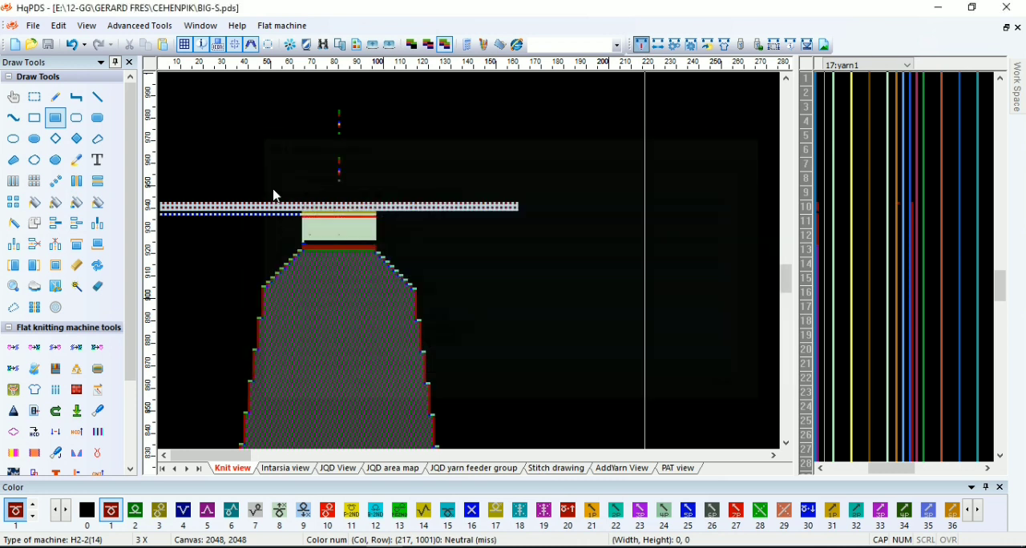
pyautogui.click(78, 47)
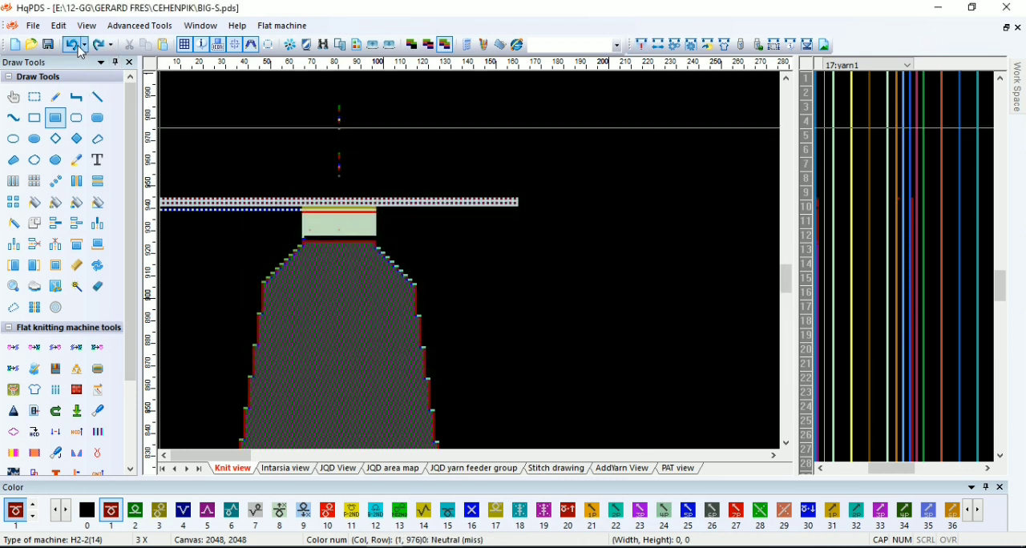
pyautogui.click(78, 48)
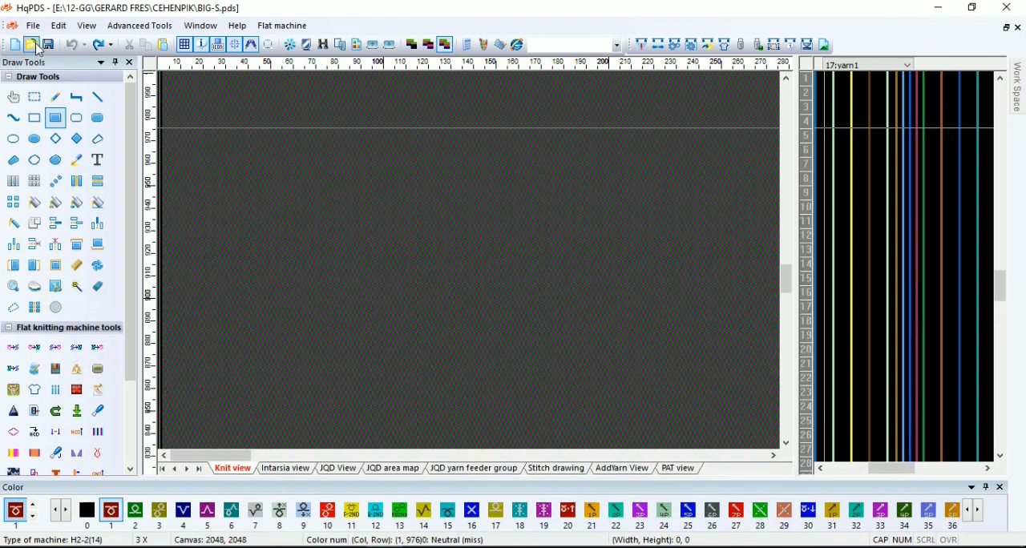
# Save the pattern as CE-M-S1 in the CEHENPIK folder
pyautogui.click(38, 32)
pyautogui.click(62, 153)
pyautogui.click(678, 411)
pyautogui.click(665, 466)
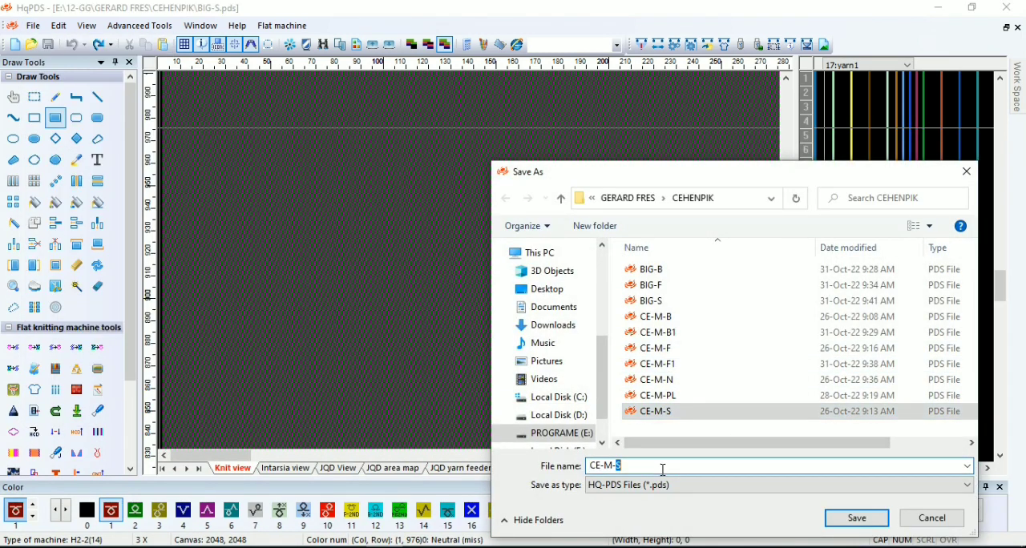
pyautogui.write('1')
pyautogui.click(857, 518)
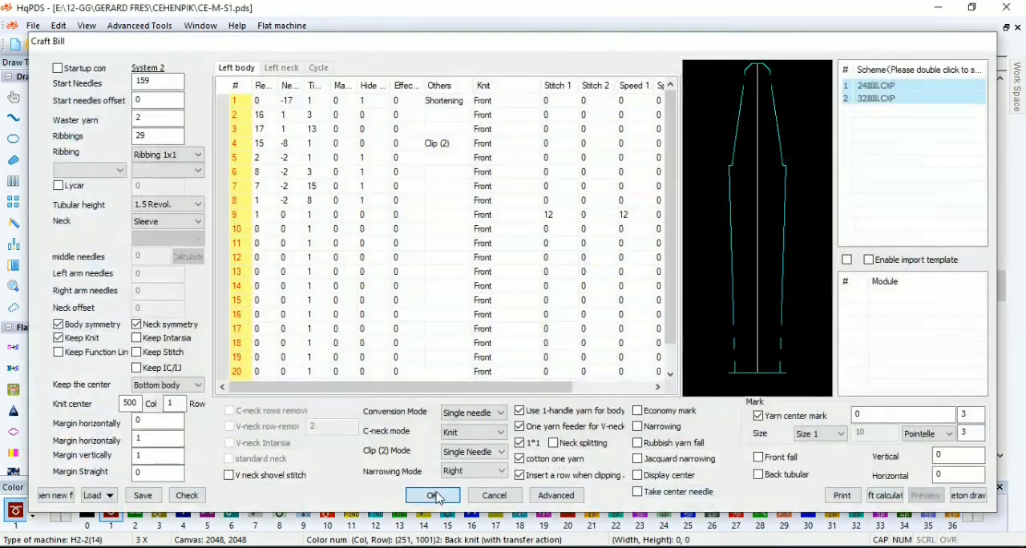
# Regenerate the sleeve from the craft bill and fill its last body rows with back knit (colour 2) and front knit (colour 1)
pyautogui.click(432, 495)
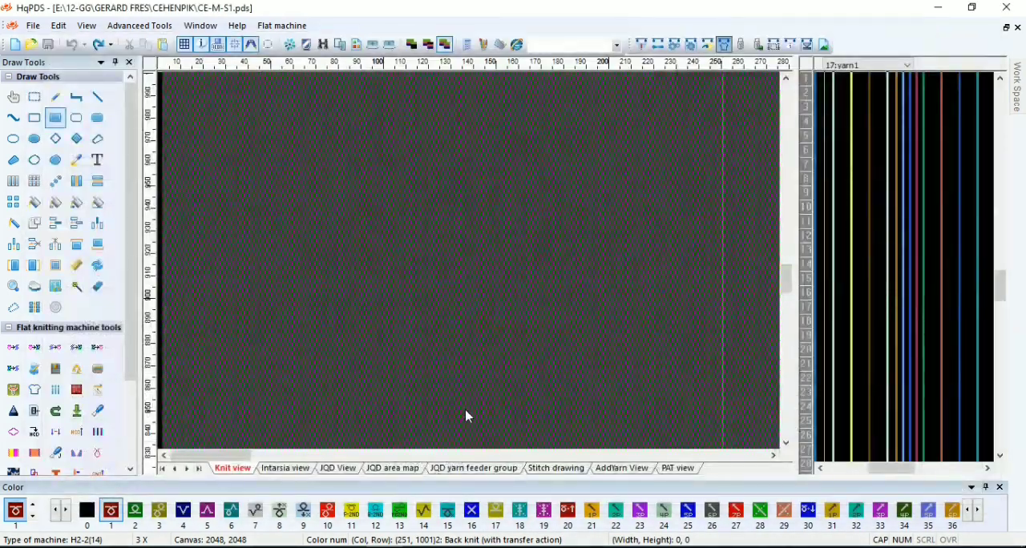
pyautogui.scroll(3, 465, 265)
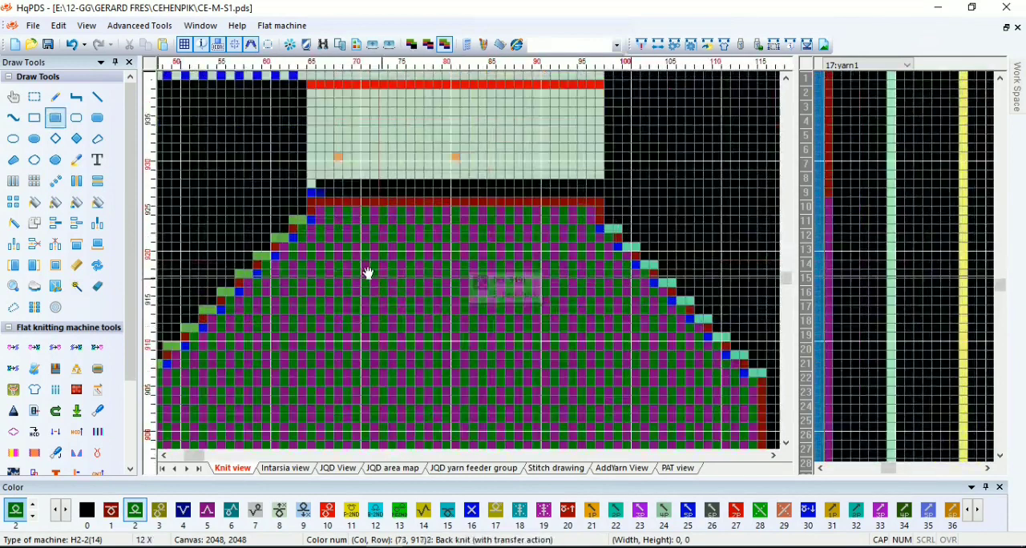
pyautogui.moveTo(577, 227)
pyautogui.mouseDown()
pyautogui.moveTo(589, 227)
pyautogui.moveTo(501, 216)
pyautogui.mouseUp()
pyautogui.rightClick(599, 214)
pyautogui.scroll(-3, 481, 293)
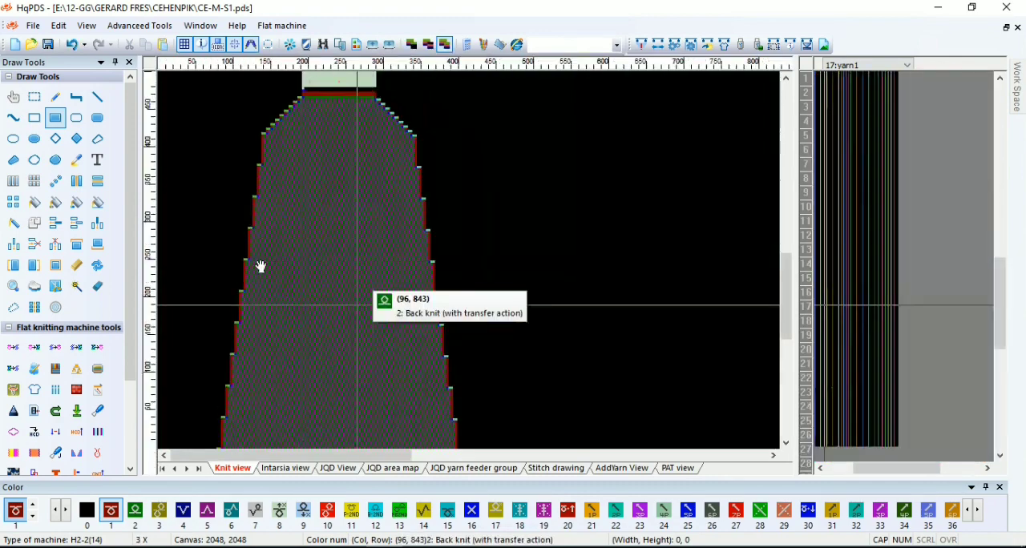
# Delete the two lowest rows at the start of the CE-M-S1 sleeve
pyautogui.moveTo(232, 437); pyautogui.dragTo(205, 212)
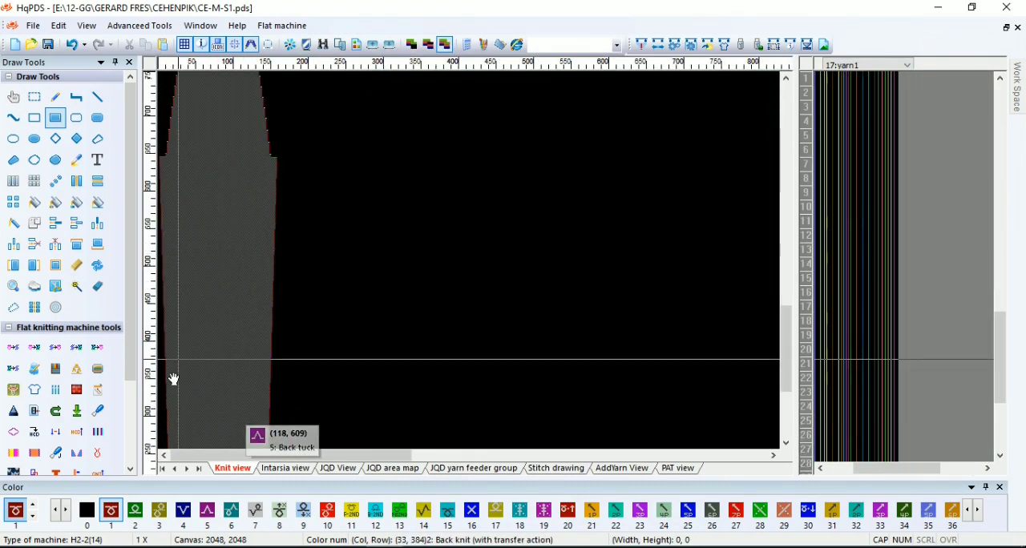
pyautogui.moveTo(176, 378); pyautogui.dragTo(196, 273)
pyautogui.scroll(1, 220, 448)
pyautogui.scroll(-1, 218, 441)
pyautogui.scroll(5, 215, 430)
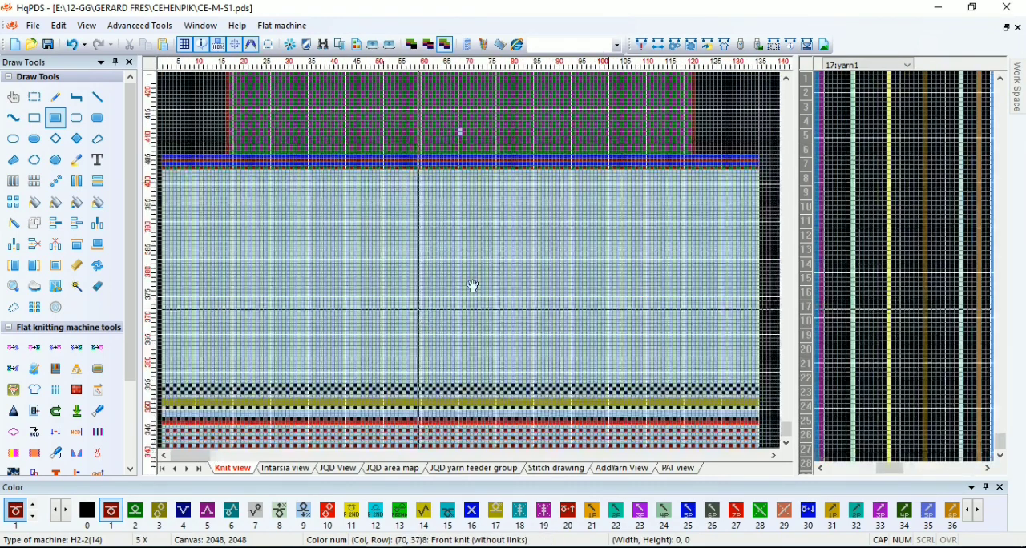
pyautogui.scroll(-1, 490, 343)
pyautogui.press('d')
pyautogui.scroll(3, 472, 319)
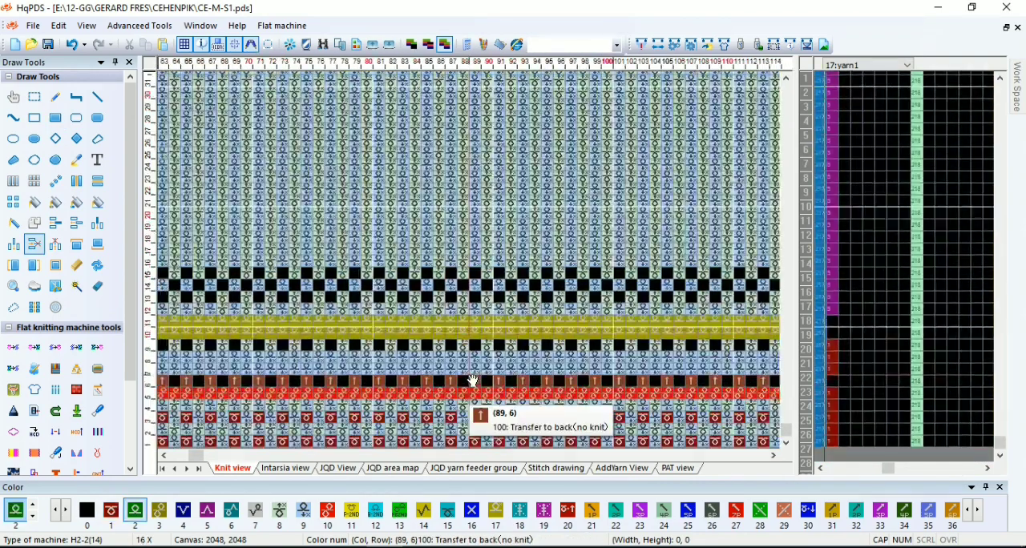
pyautogui.scroll(1, 473, 380)
# Enter yarn 2 in the yarn2 function line along all of the sleeve's ribbing rows
pyautogui.click(909, 362)
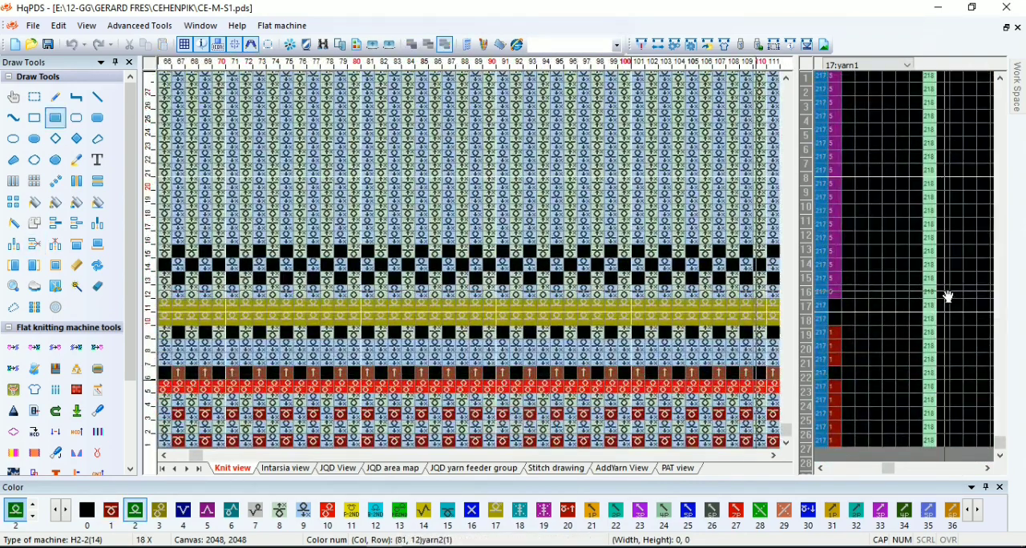
pyautogui.moveTo(948, 296); pyautogui.dragTo(823, 173)
pyautogui.scroll(-3, 468, 207)
pyautogui.scroll(-2, 468, 207)
pyautogui.scroll(3, 489, 212)
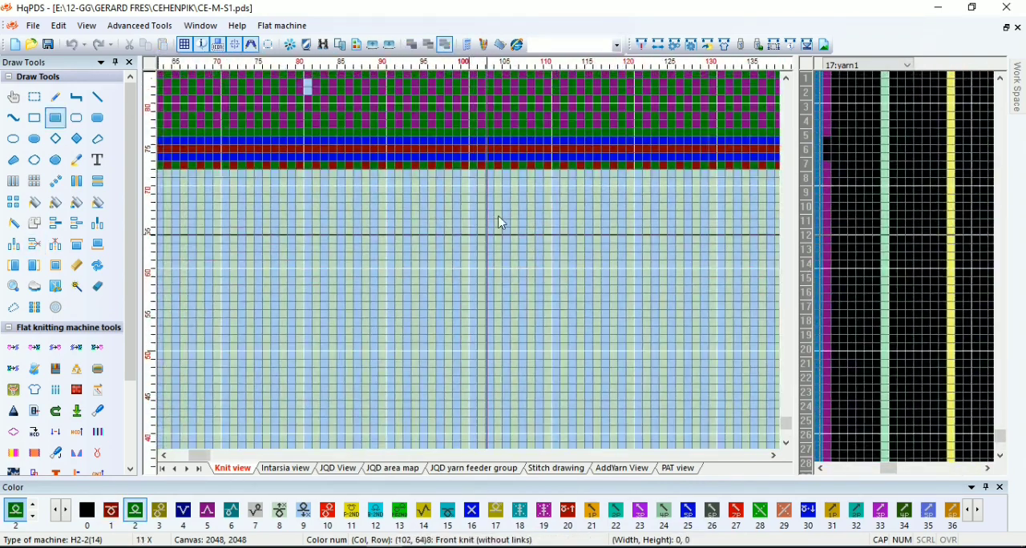
pyautogui.click(936, 230)
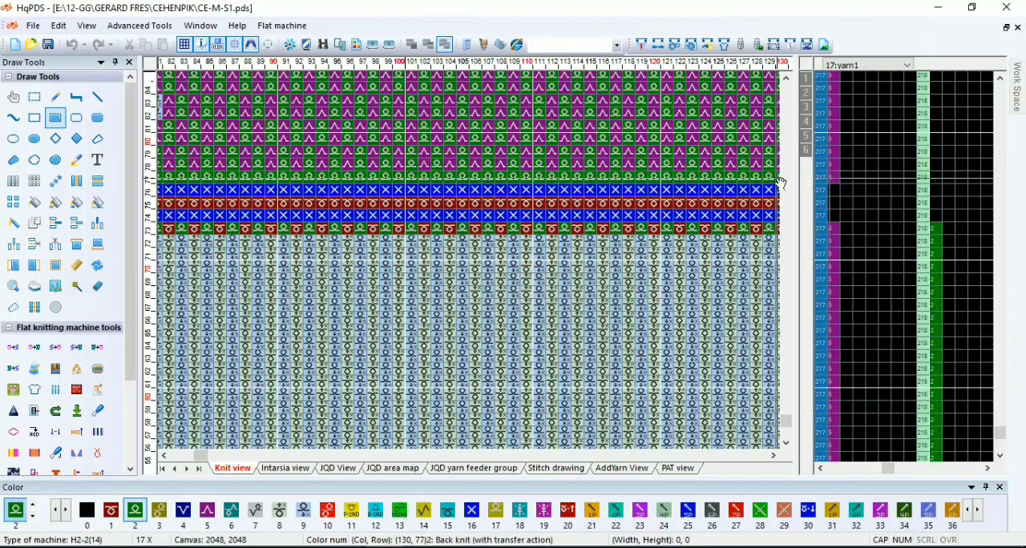
# Compile the CE-M-S1 sleeve pattern and close the compiling report
pyautogui.click(641, 45)
pyautogui.click(625, 503)
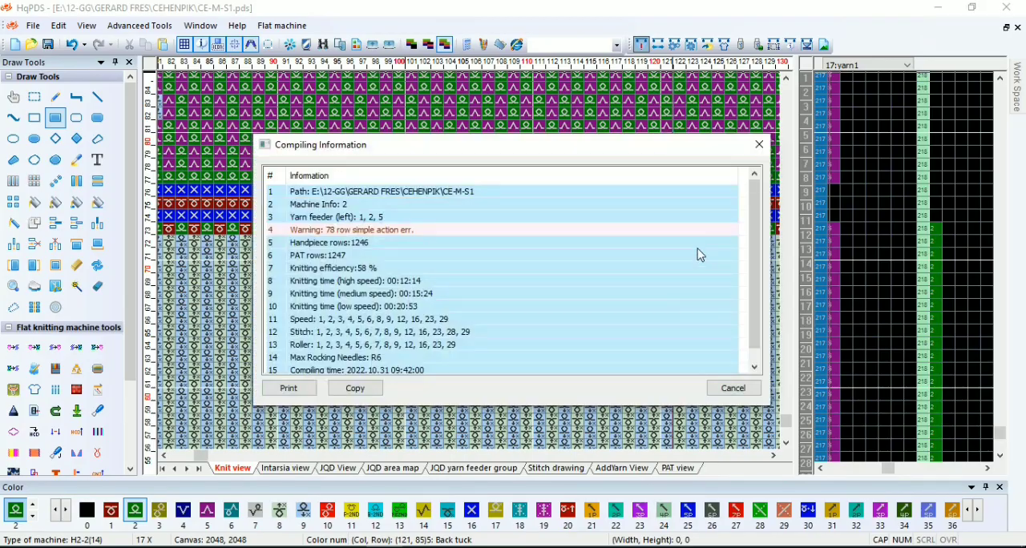
pyautogui.click(760, 150)
pyautogui.scroll(-5, 476, 258)
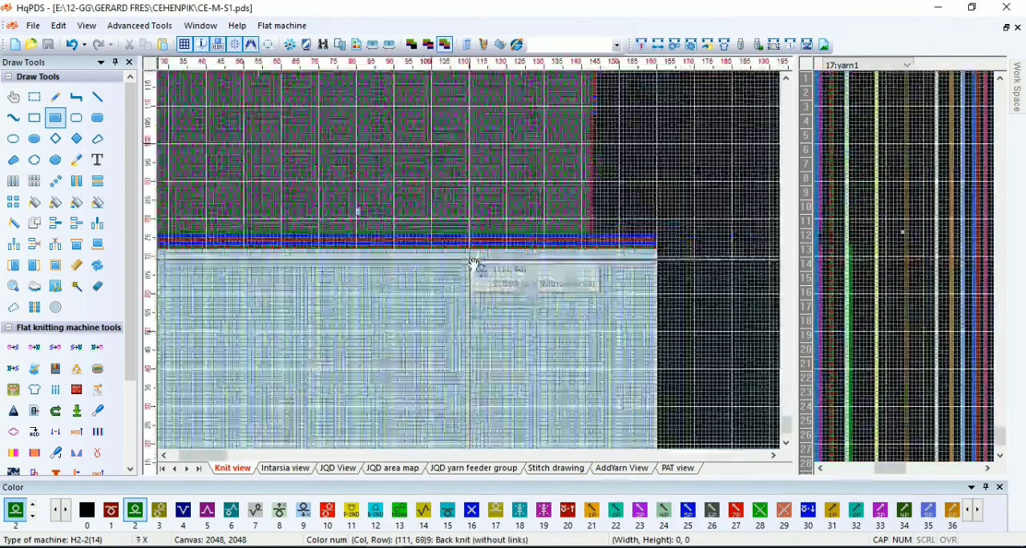
# Open the CE-M-N pattern from the CEHENPIK folder
pyautogui.click(30, 44)
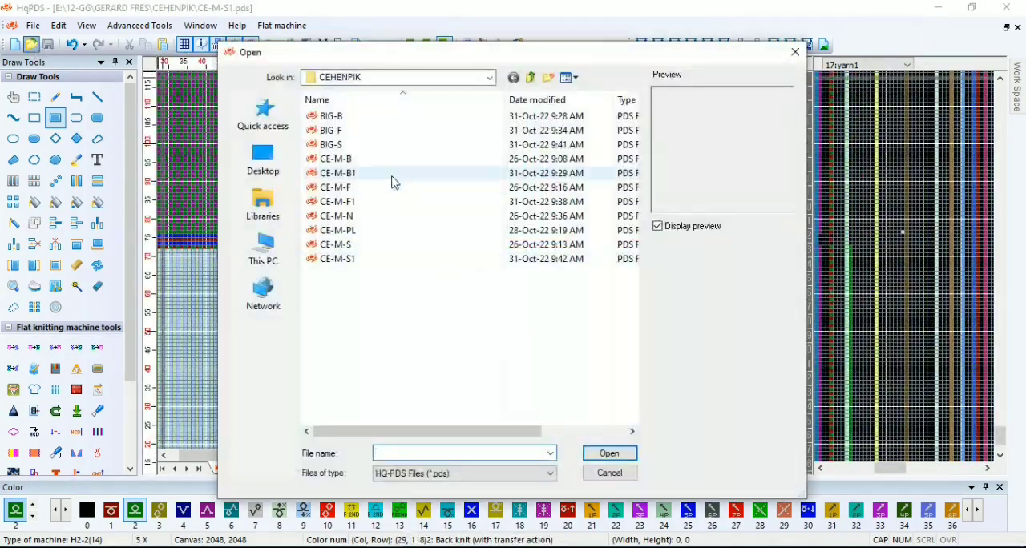
pyautogui.click(372, 218)
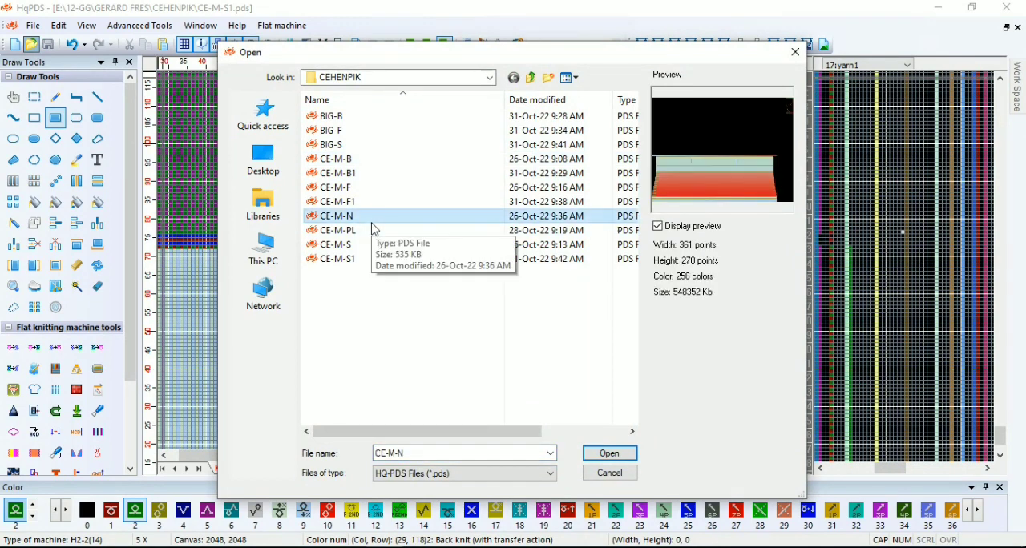
pyautogui.doubleClick(372, 219)
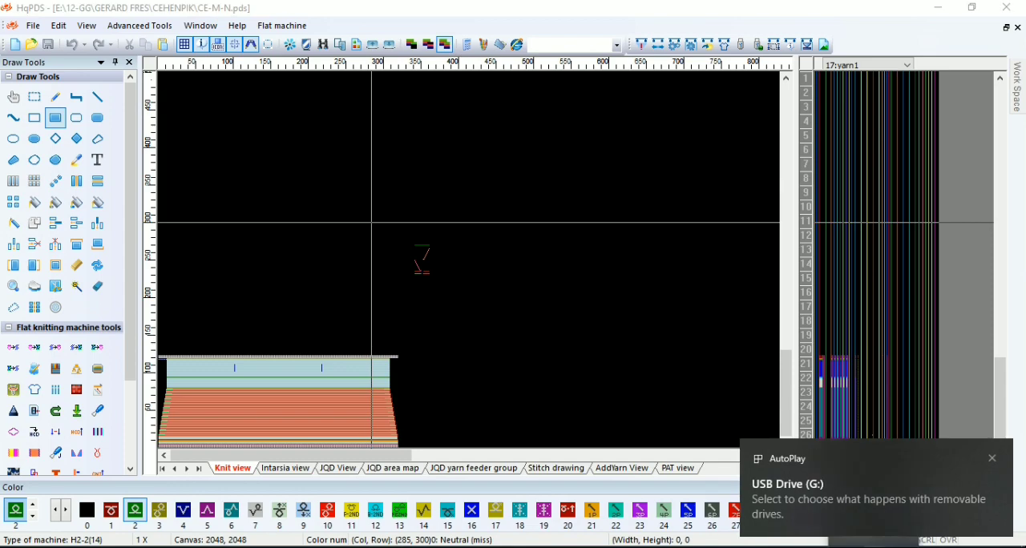
# Switch from the pattern program to the Windows desktop
pyautogui.rightClick(797, 547)
pyautogui.click(986, 453)
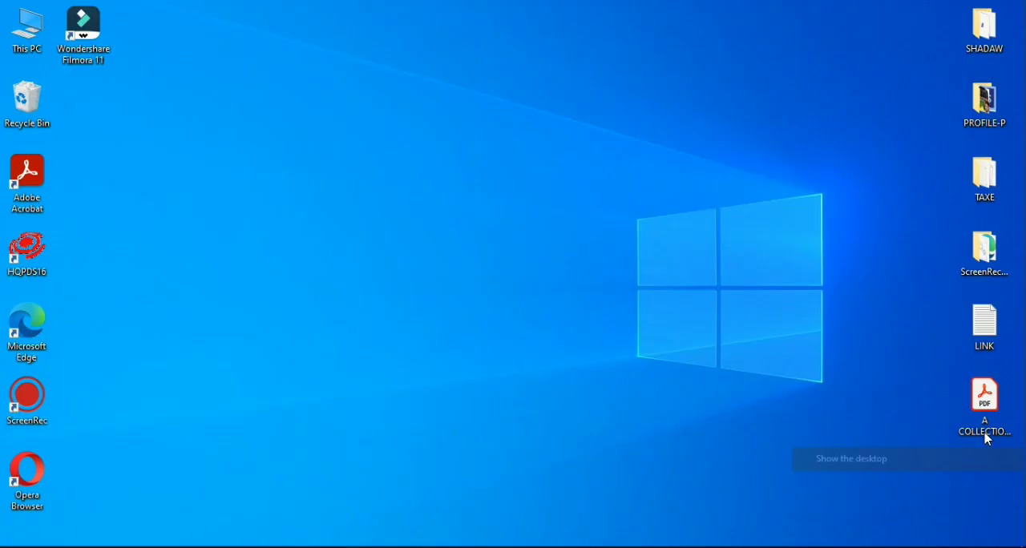